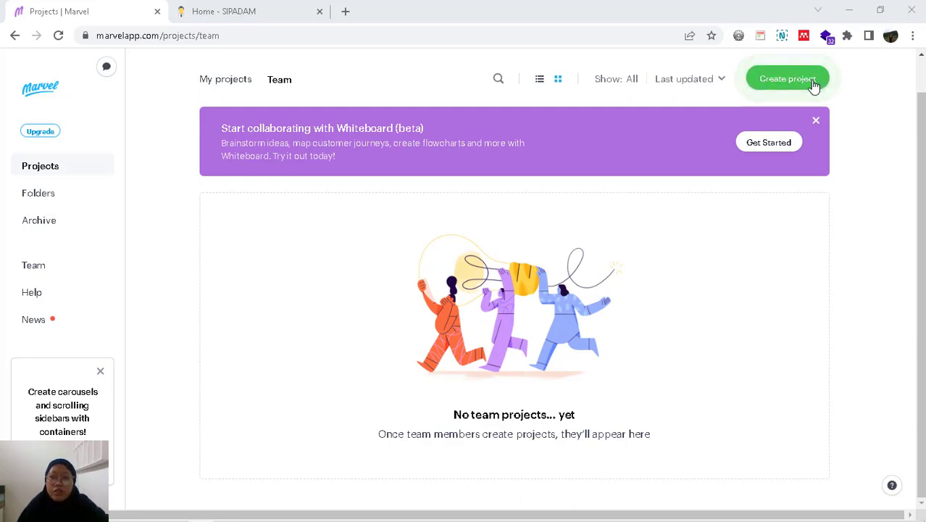
# - Start a new Prototype project, then review the SIPADAM website for reference
pyautogui.click(815, 85)
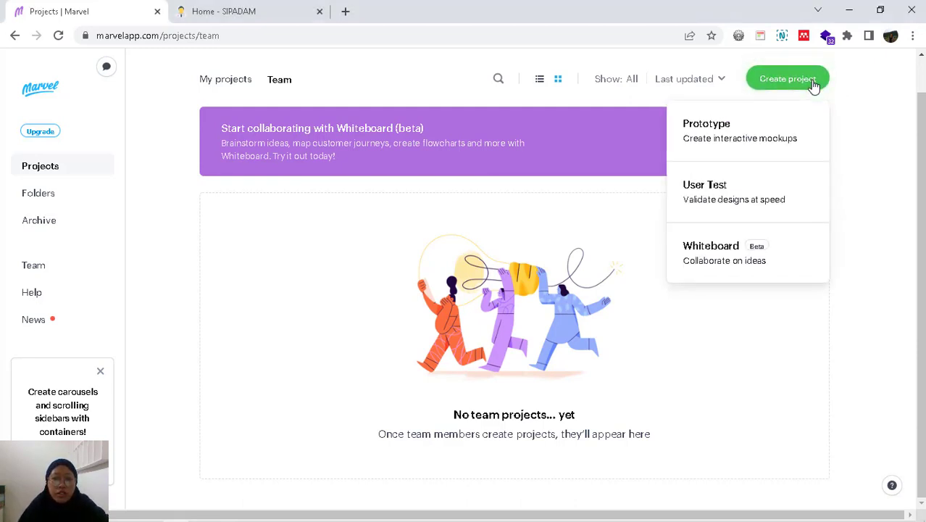
pyautogui.click(725, 136)
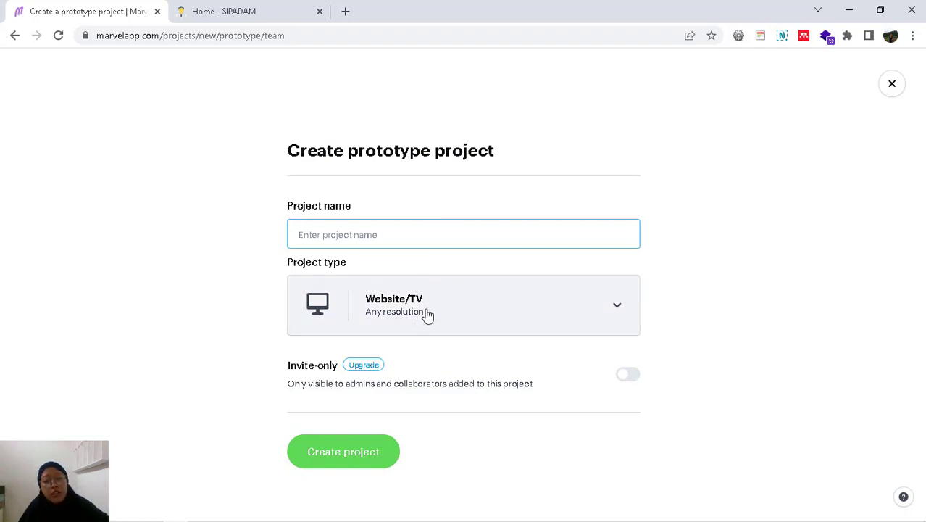
pyautogui.click(228, 9)
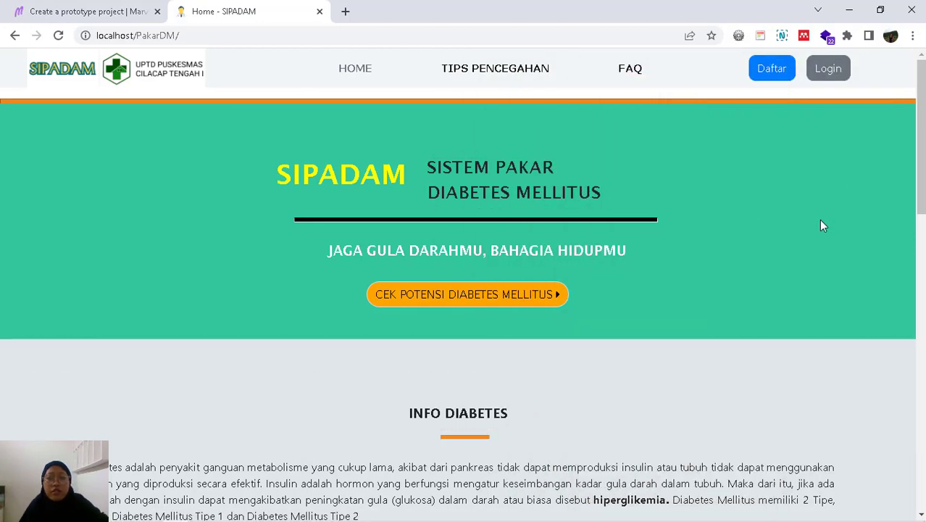
pyautogui.press('Escape')
pyautogui.scroll(-5, 821, 229)
pyautogui.scroll(-5, 821, 229)
pyautogui.scroll(-1, 821, 230)
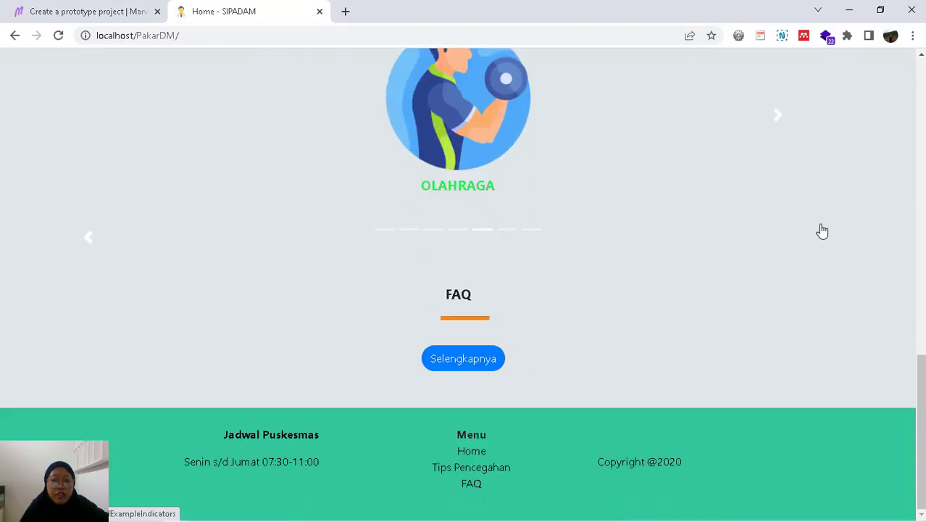
pyautogui.scroll(6, 822, 230)
pyautogui.scroll(10, 822, 231)
# - Name the project 'Sipadam', set its type to Android, and create it
pyautogui.click(109, 10)
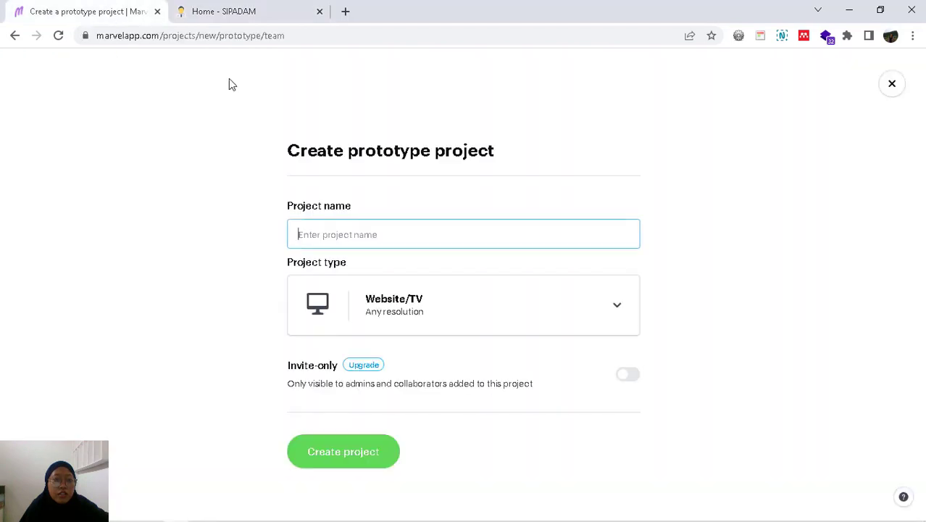
pyautogui.write('s')
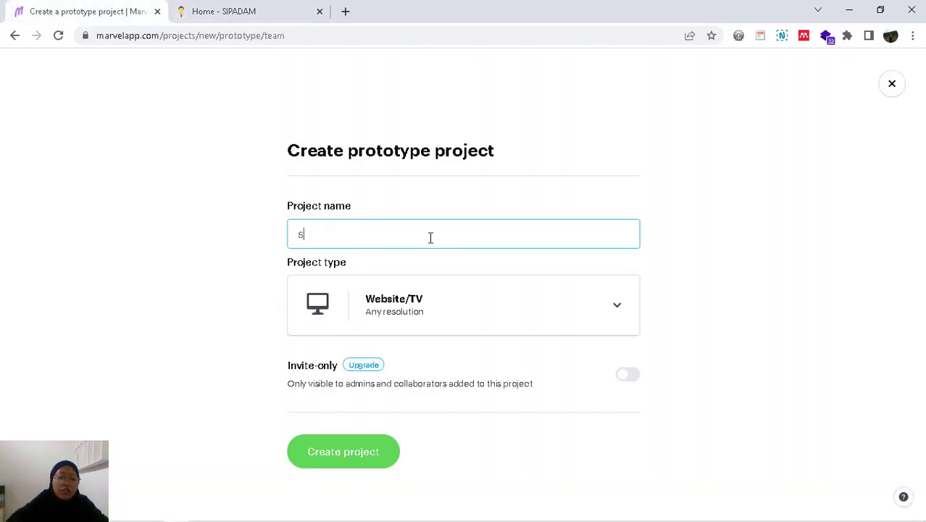
pyautogui.write('ipadam')
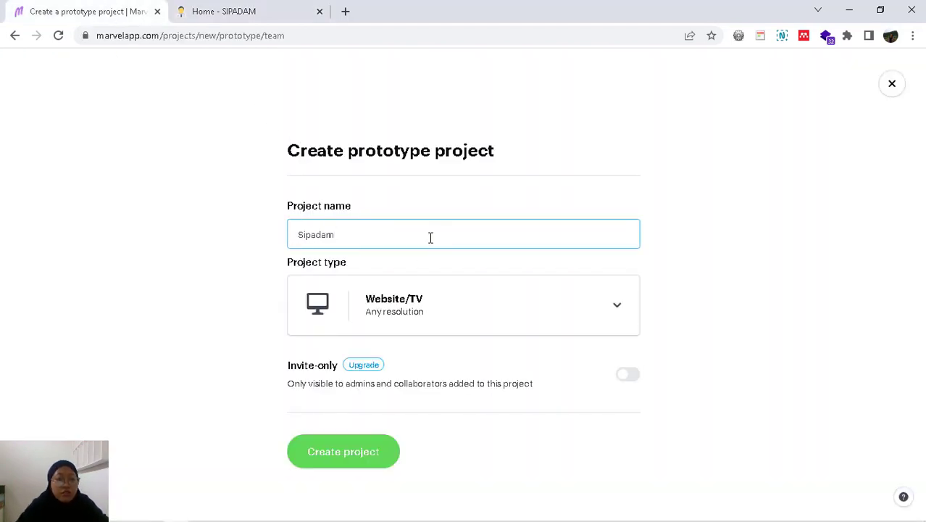
pyautogui.click(447, 310)
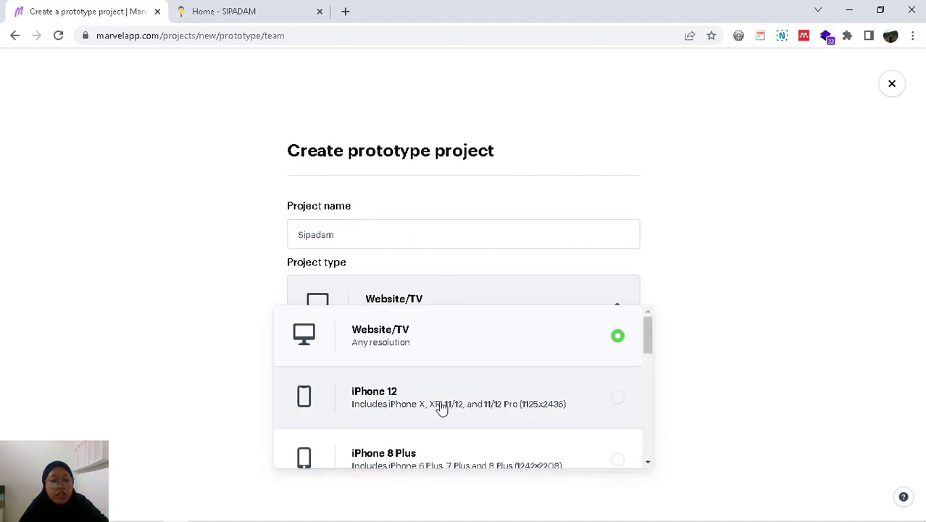
pyautogui.scroll(-2, 441, 408)
pyautogui.scroll(-2, 441, 408)
pyautogui.scroll(-2, 441, 407)
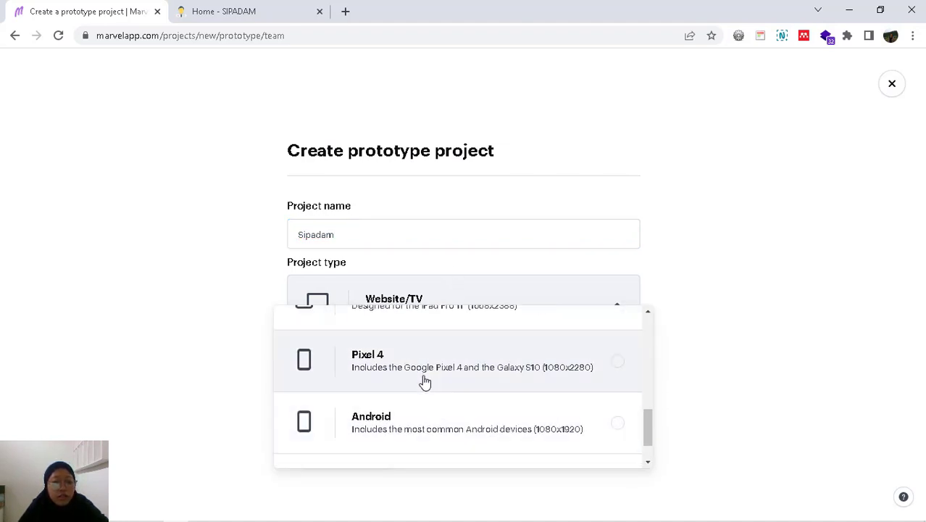
pyautogui.scroll(-1, 413, 391)
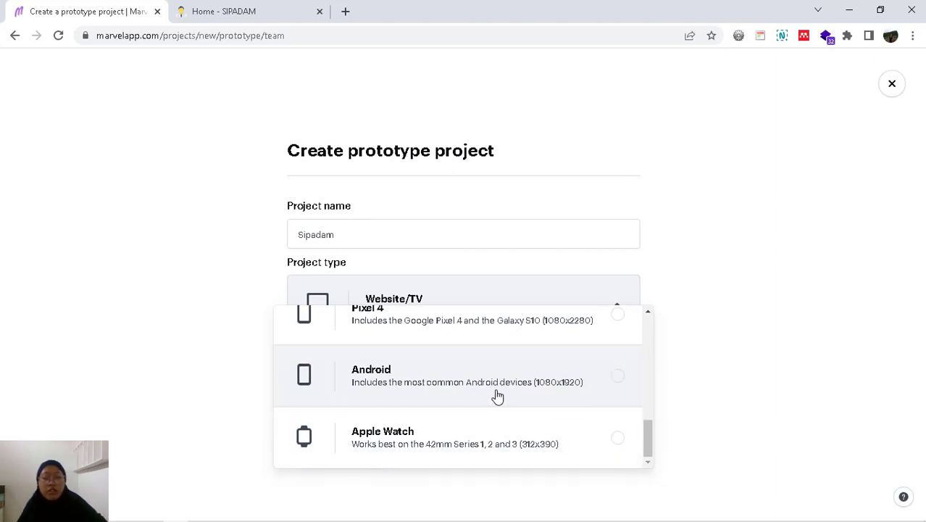
pyautogui.click(497, 395)
pyautogui.click(356, 447)
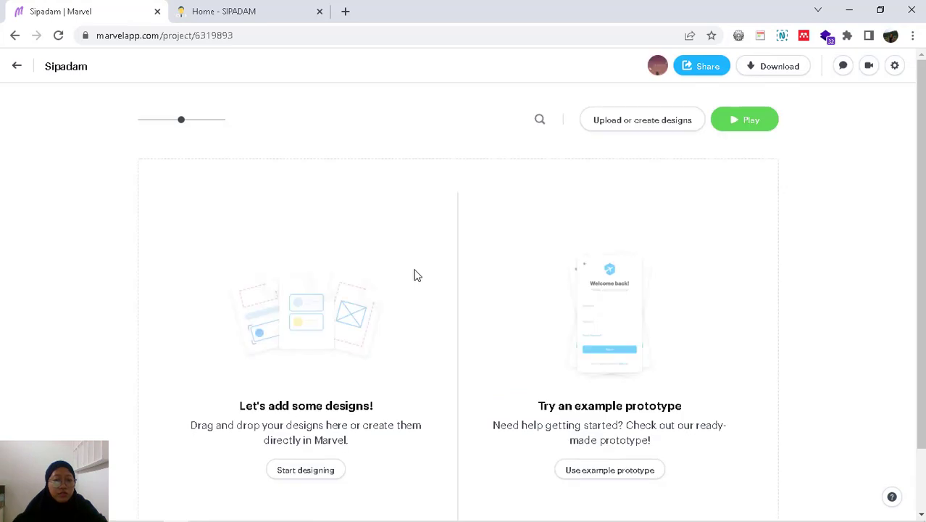
# - Start designing and retitle the Image 1 screen to 'Splash Screen'
pyautogui.click(295, 472)
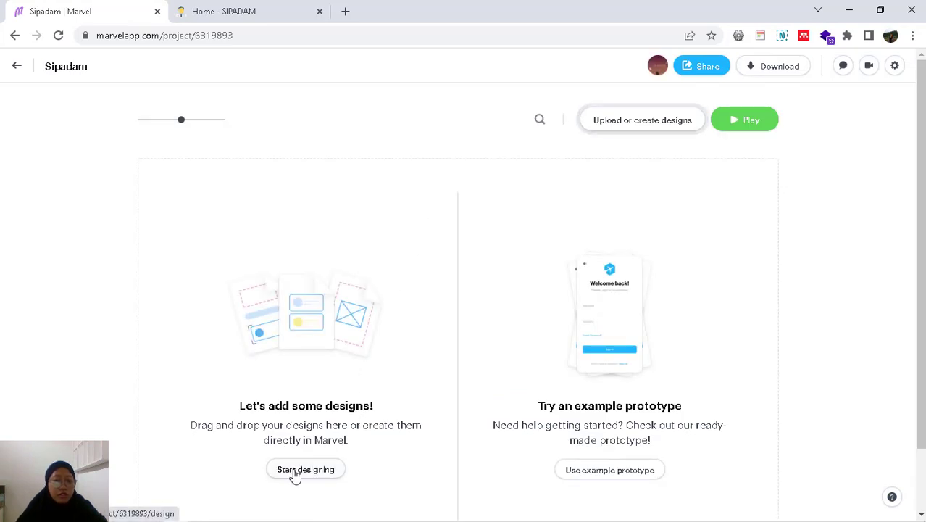
pyautogui.click(294, 473)
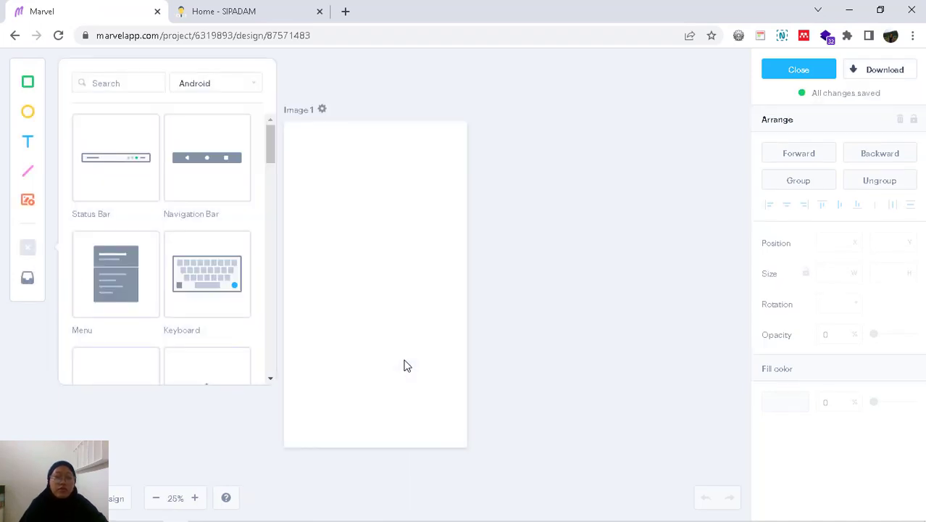
pyautogui.click(316, 111)
pyautogui.click(840, 157)
pyautogui.hotkey('ctrl', 'a')
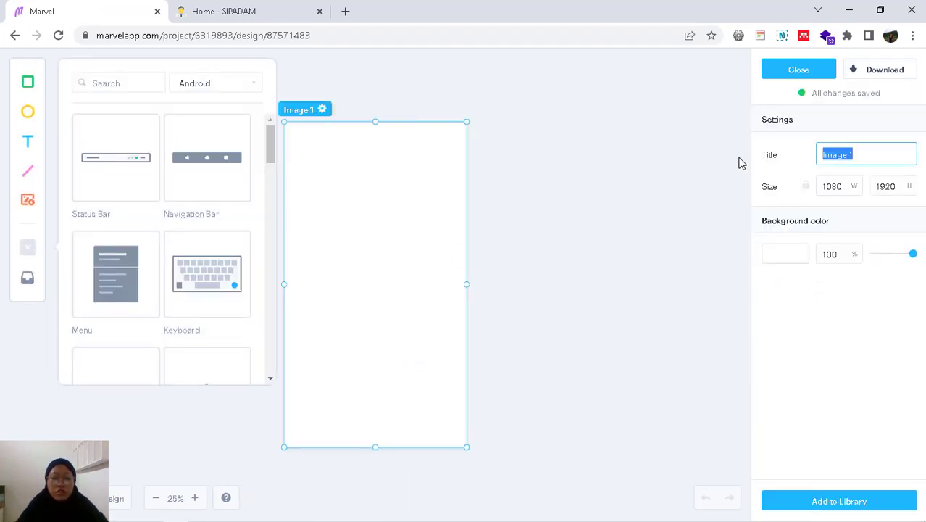
pyautogui.write('Splash Screen')
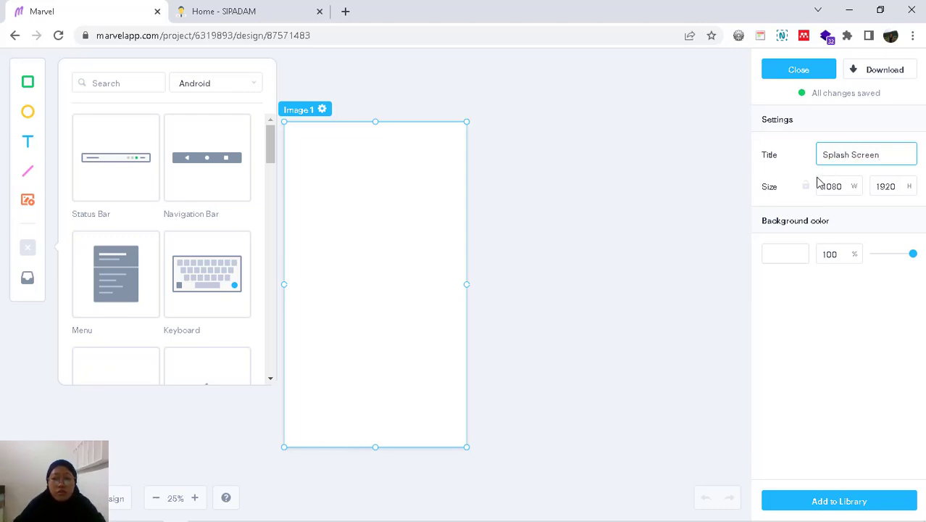
# - Look up the SIPADAM website header's green colour with the CSS inspector
pyautogui.click(777, 257)
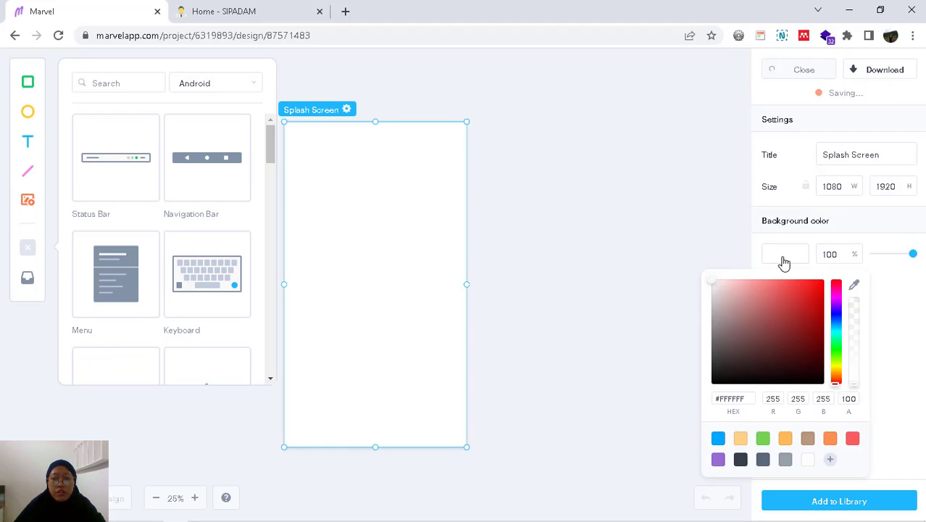
pyautogui.click(252, 9)
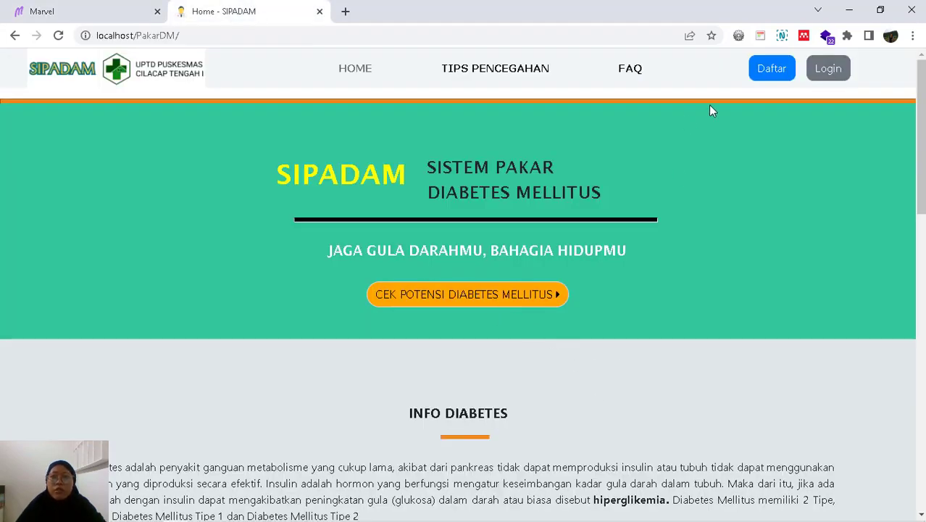
pyautogui.click(759, 36)
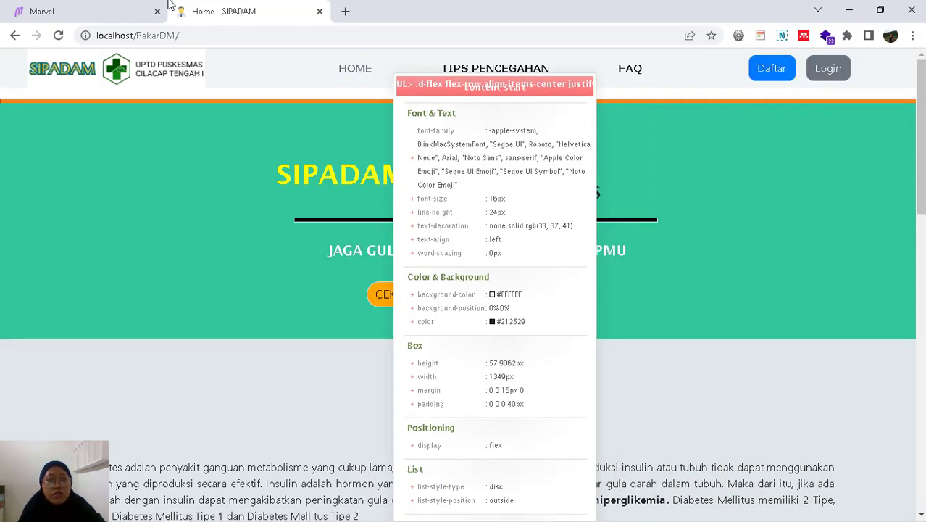
pyautogui.click(145, 12)
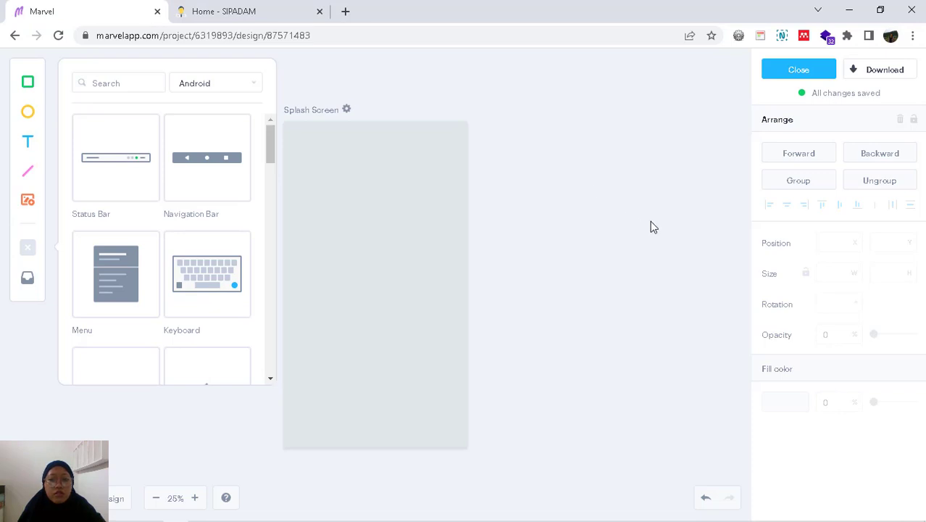
# - Set the Splash Screen's background colour to green #32C69A
pyautogui.click(348, 111)
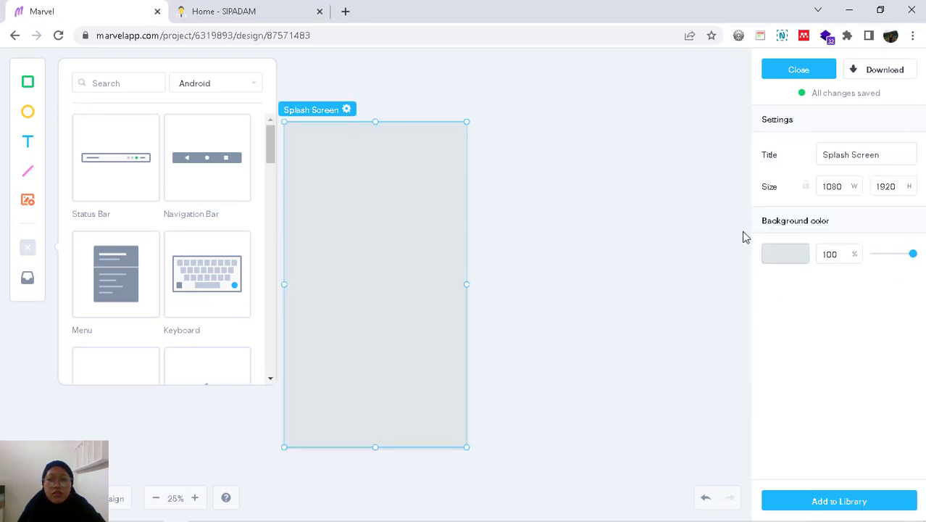
pyautogui.click(787, 255)
pyautogui.moveTo(754, 398); pyautogui.dragTo(734, 398)
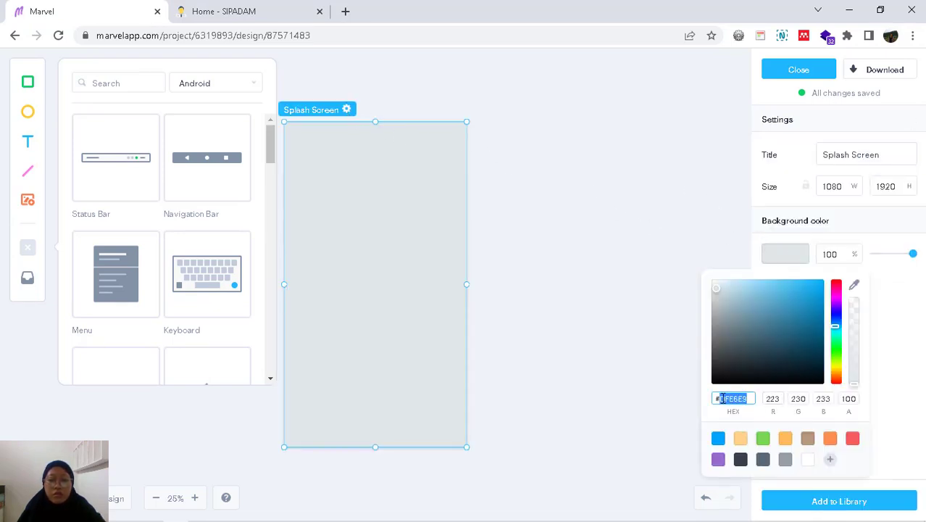
pyautogui.write('82')
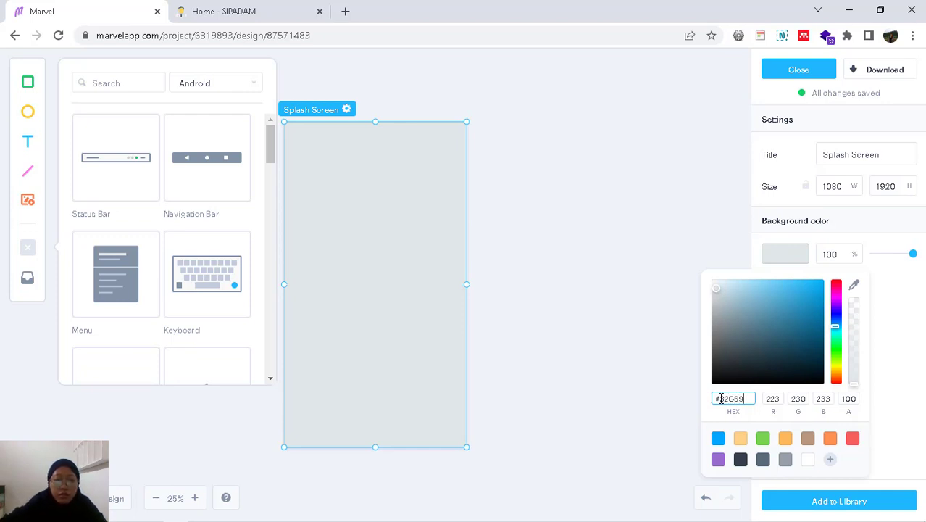
pyautogui.write('A')
pyautogui.click(604, 344)
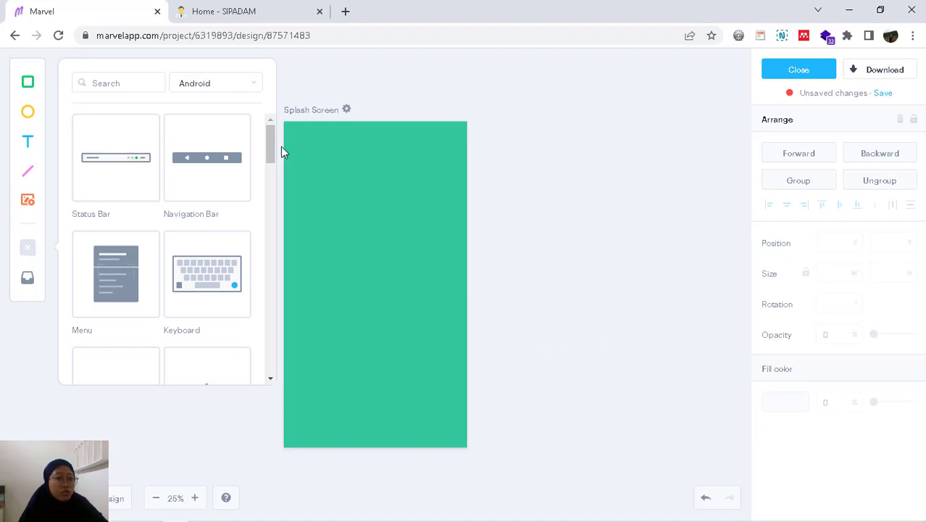
# - Add a rectangle and resize it into a 1080×60 bar across the screen's top
pyautogui.click(27, 82)
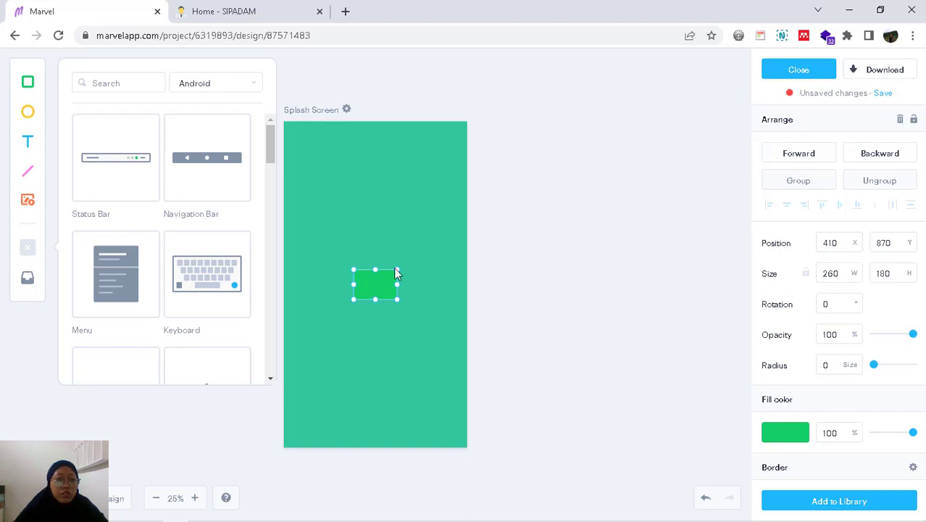
pyautogui.moveTo(386, 280); pyautogui.dragTo(316, 134)
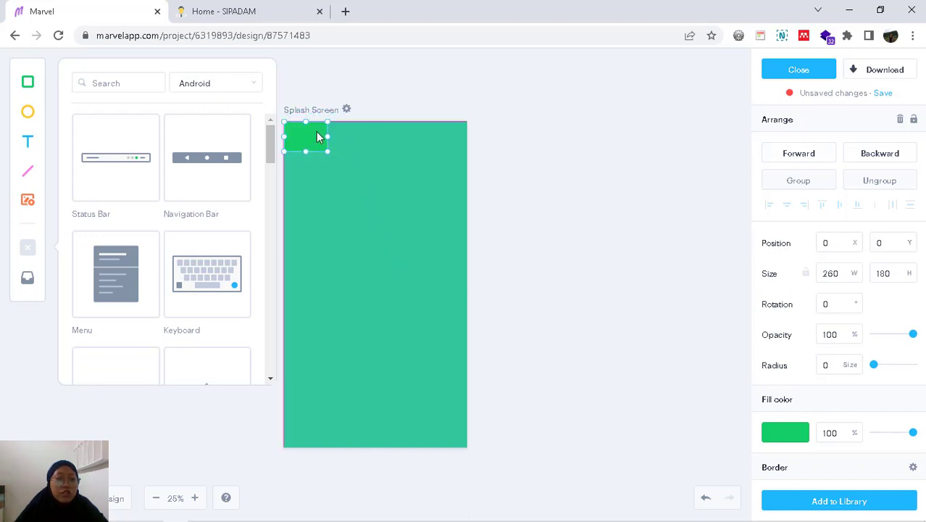
pyautogui.moveTo(326, 151); pyautogui.dragTo(461, 129)
# - Check the website's orange line colour and enter #EC8A22 as the bar's fill
pyautogui.click(273, 9)
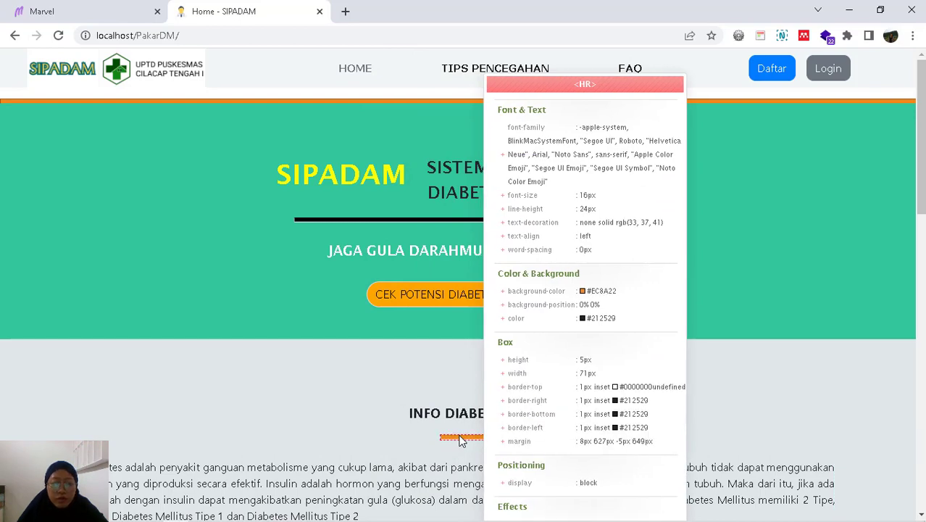
pyautogui.hotkey('ctrl', 'Tab')
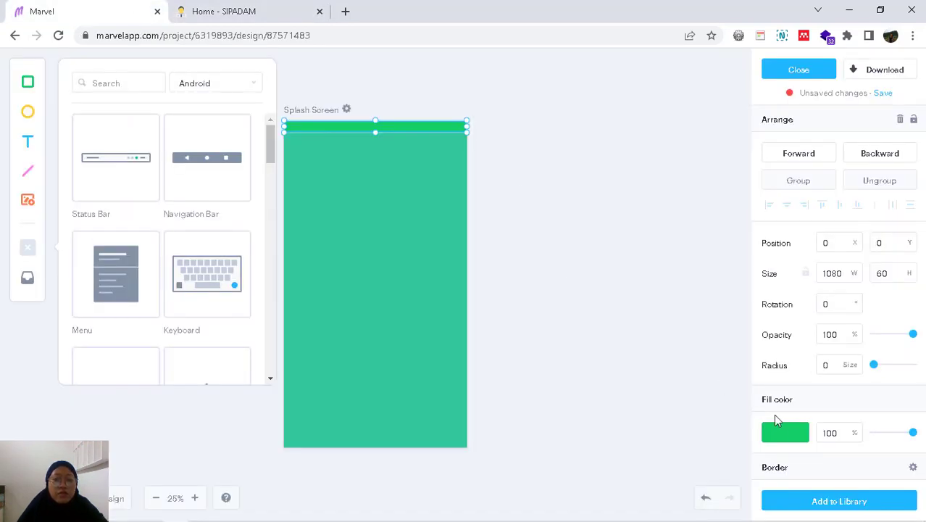
pyautogui.click(791, 434)
pyautogui.moveTo(750, 339); pyautogui.dragTo(724, 341)
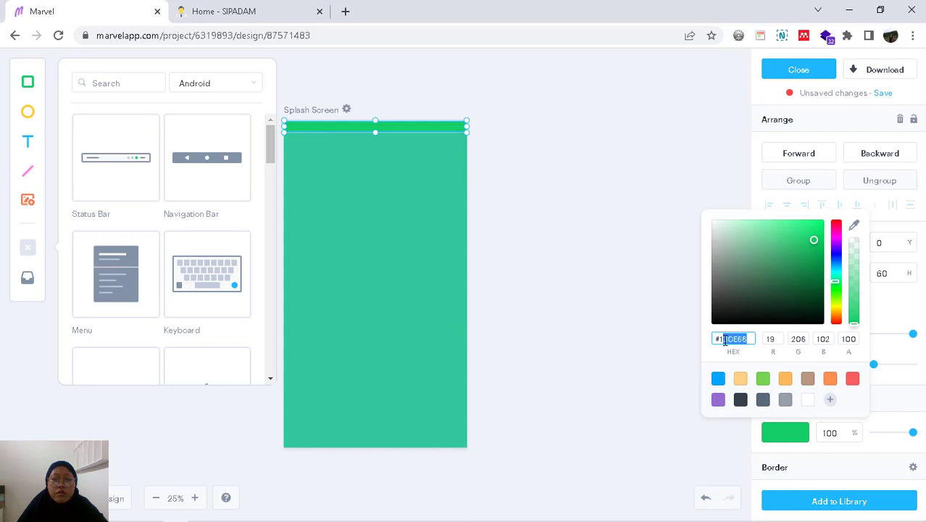
pyautogui.write('EC8A22')
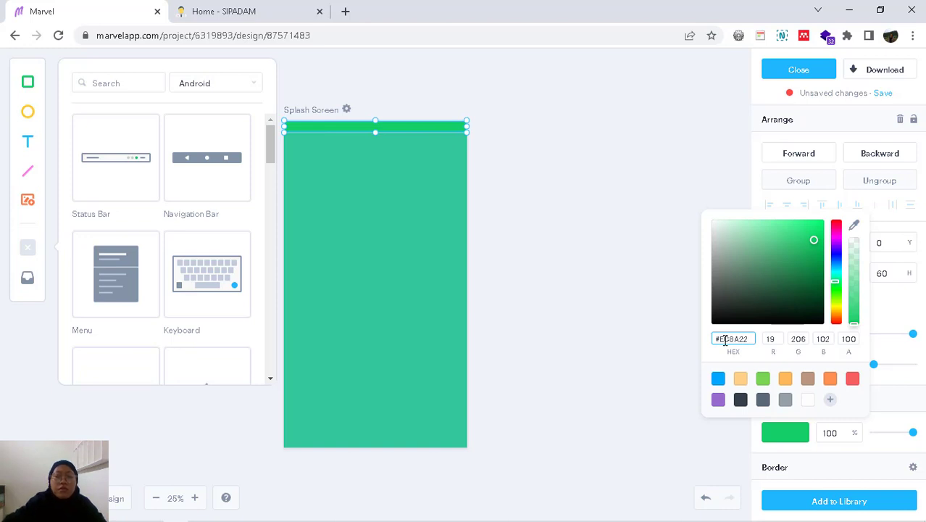
# - Add a circle and give it the top bar's orange fill, #EC8A22
pyautogui.click(569, 320)
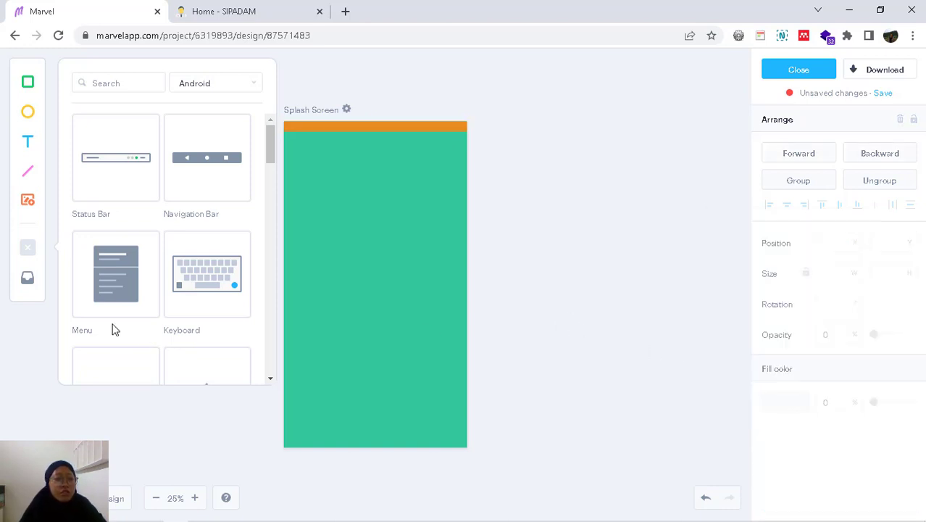
pyautogui.click(27, 114)
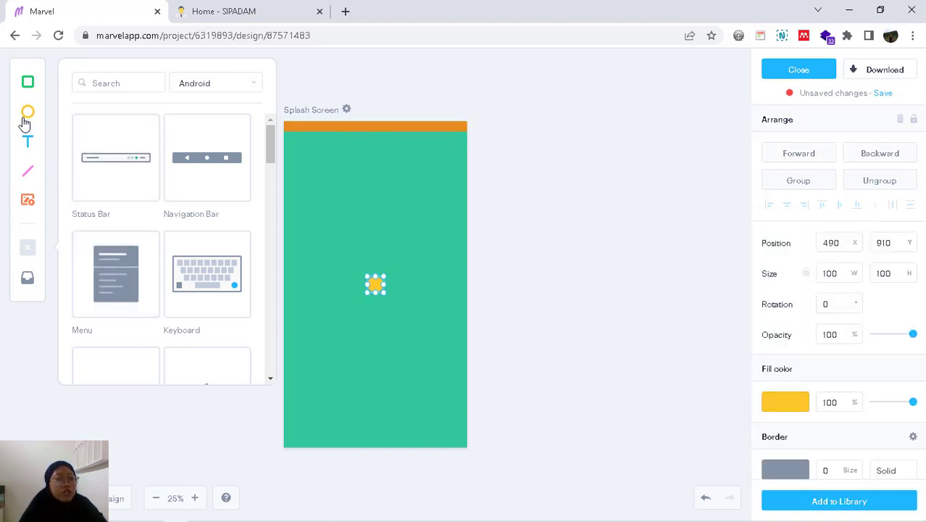
pyautogui.click(789, 403)
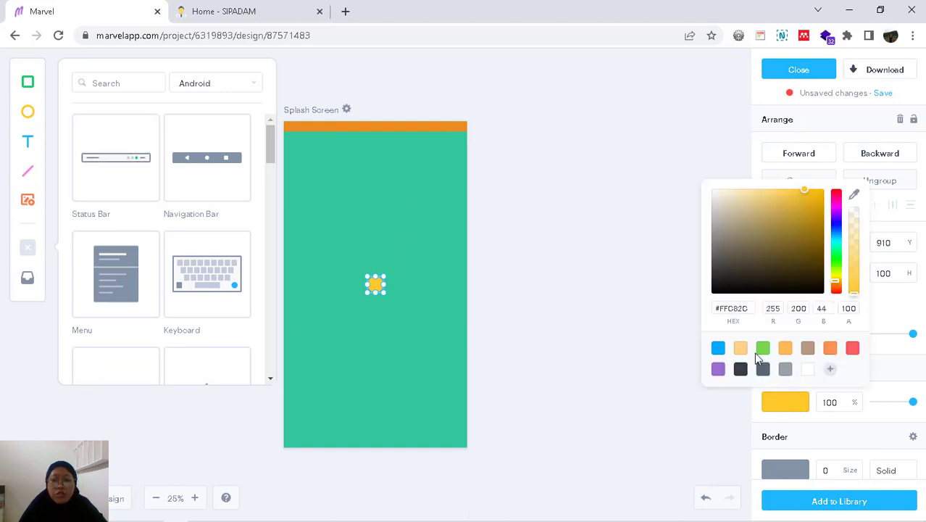
pyautogui.moveTo(748, 308); pyautogui.dragTo(726, 307)
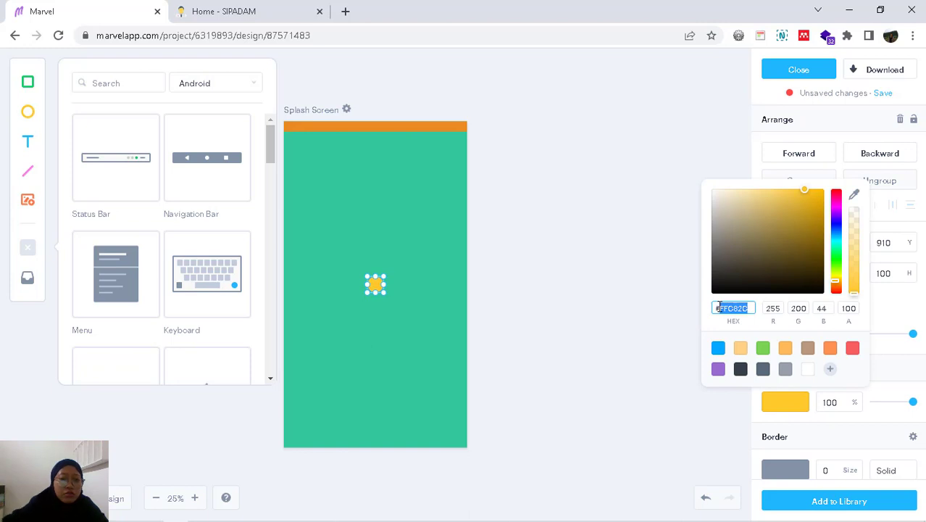
pyautogui.click(454, 128)
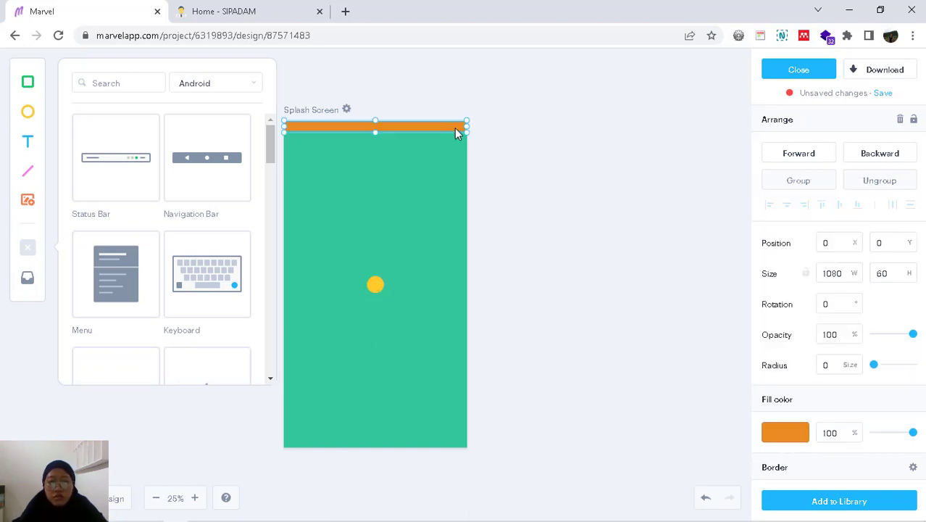
pyautogui.click(788, 433)
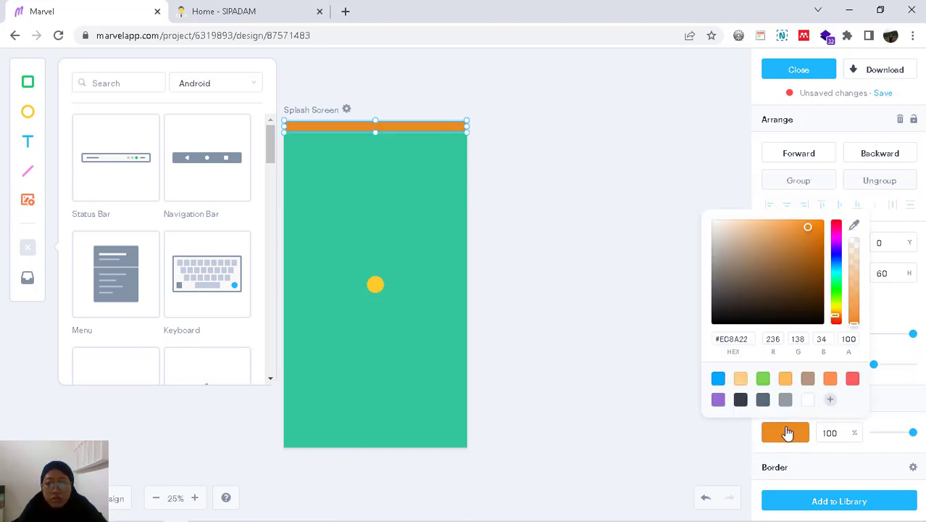
pyautogui.click(370, 283)
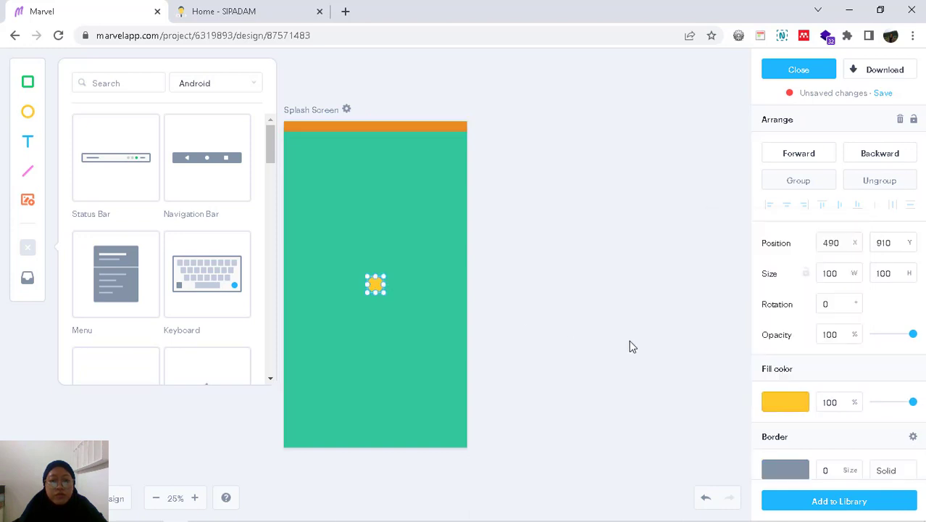
pyautogui.click(797, 408)
pyautogui.moveTo(750, 308); pyautogui.dragTo(734, 308)
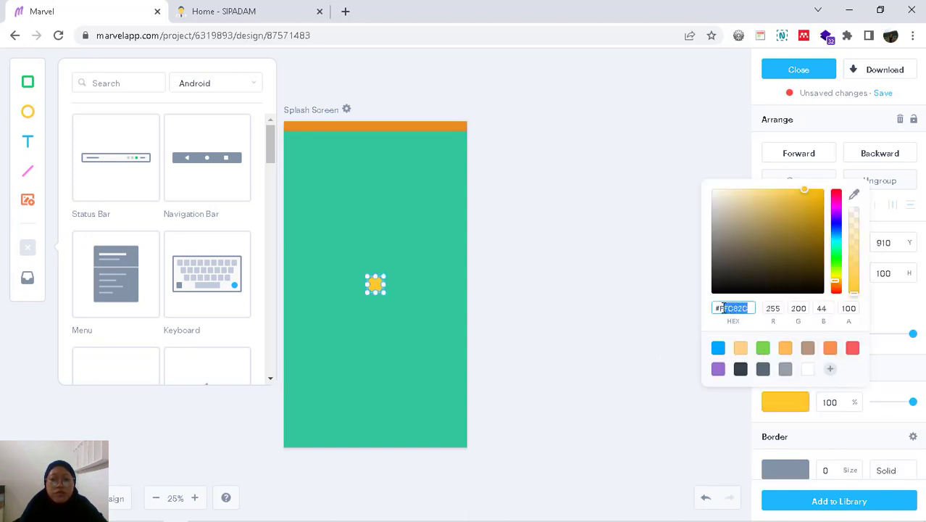
pyautogui.write('EC8')
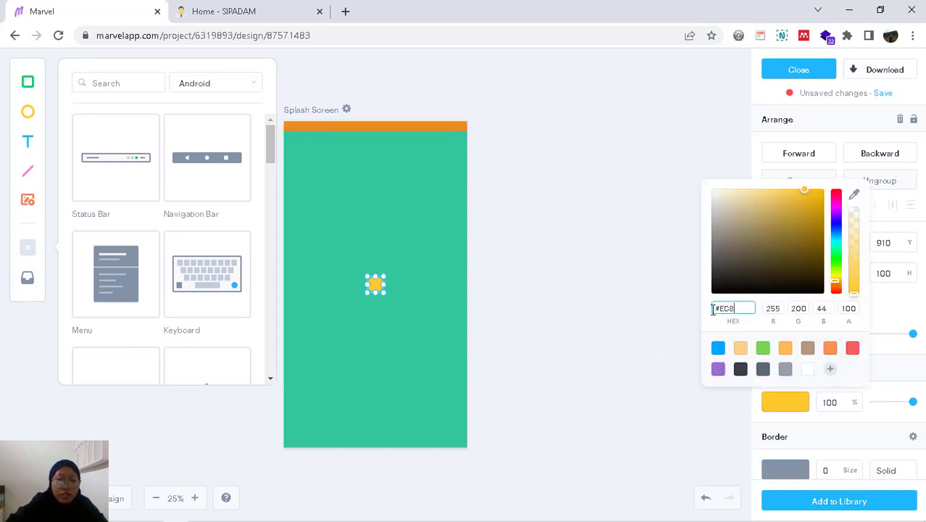
pyautogui.write('2A')
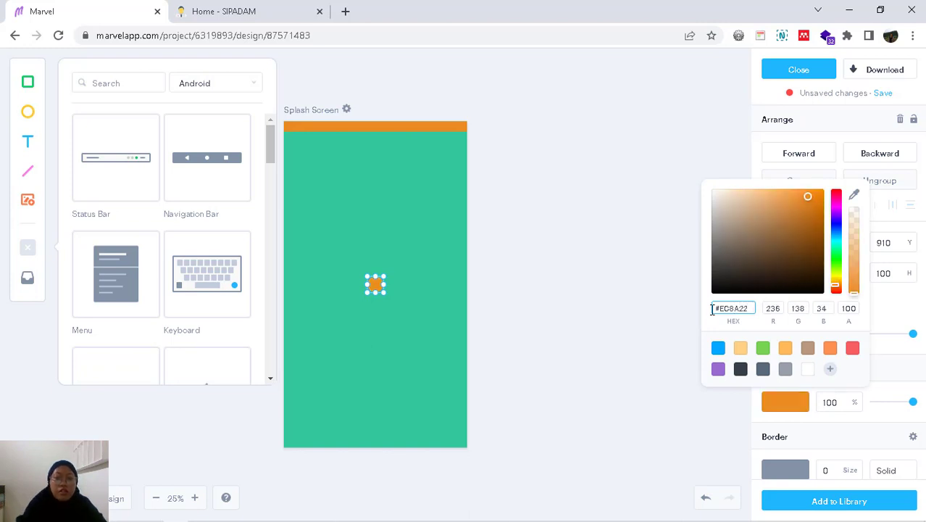
pyautogui.click(551, 324)
# - Move the circle to the screen bottom and stretch it to about 1108×482
pyautogui.moveTo(376, 284)
pyautogui.mouseDown()
pyautogui.moveTo(338, 376)
pyautogui.moveTo(424, 423)
pyautogui.moveTo(494, 446)
pyautogui.moveTo(439, 429)
pyautogui.moveTo(433, 444)
pyautogui.mouseUp()
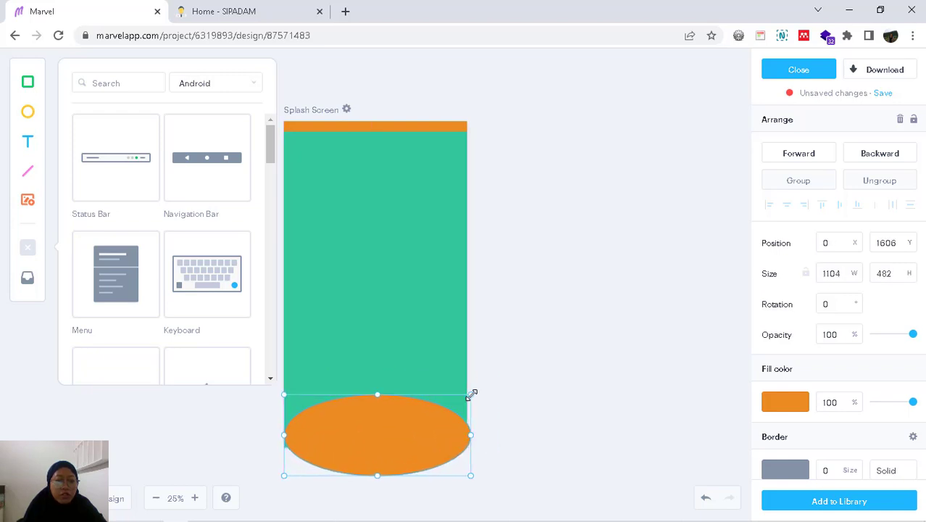
pyautogui.moveTo(456, 410)
pyautogui.mouseDown()
pyautogui.moveTo(471, 397)
pyautogui.moveTo(429, 425)
pyautogui.mouseUp()
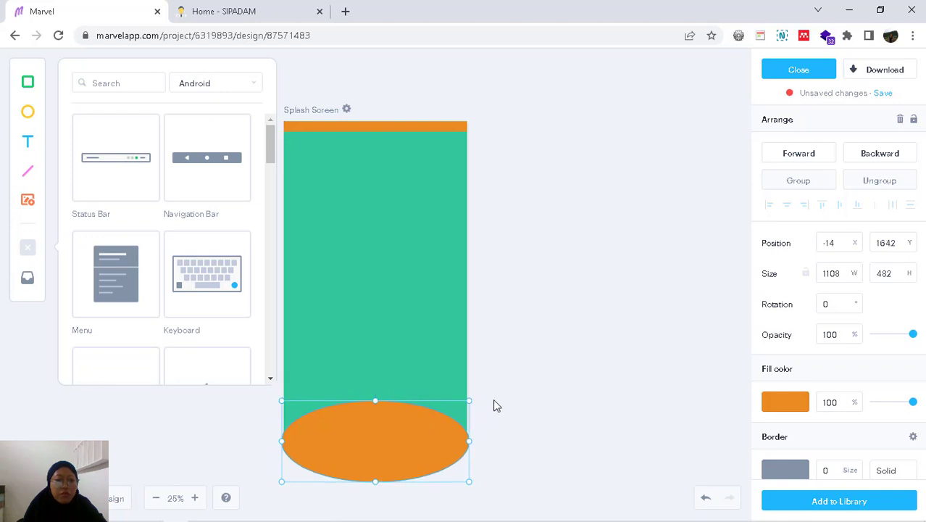
pyautogui.click(520, 390)
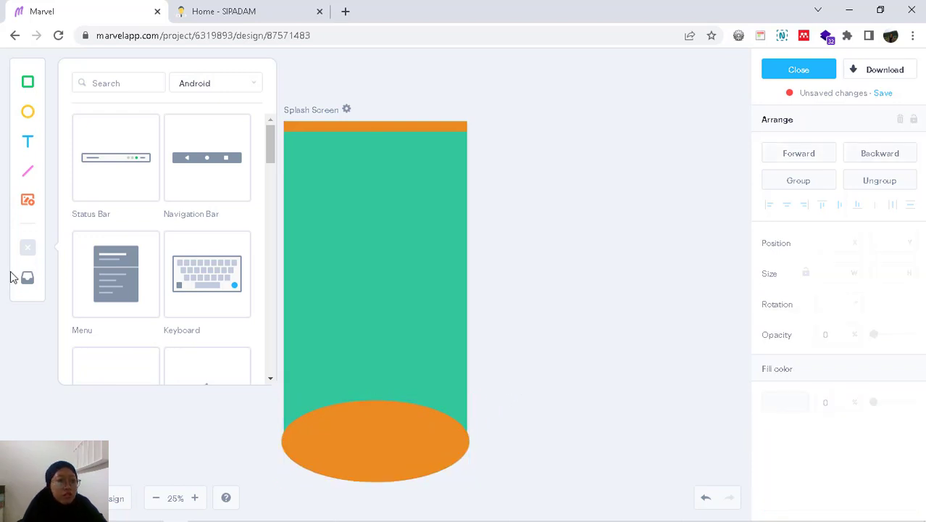
# - Close Components and bring up the image picker listing 'user' person icons
pyautogui.click(25, 250)
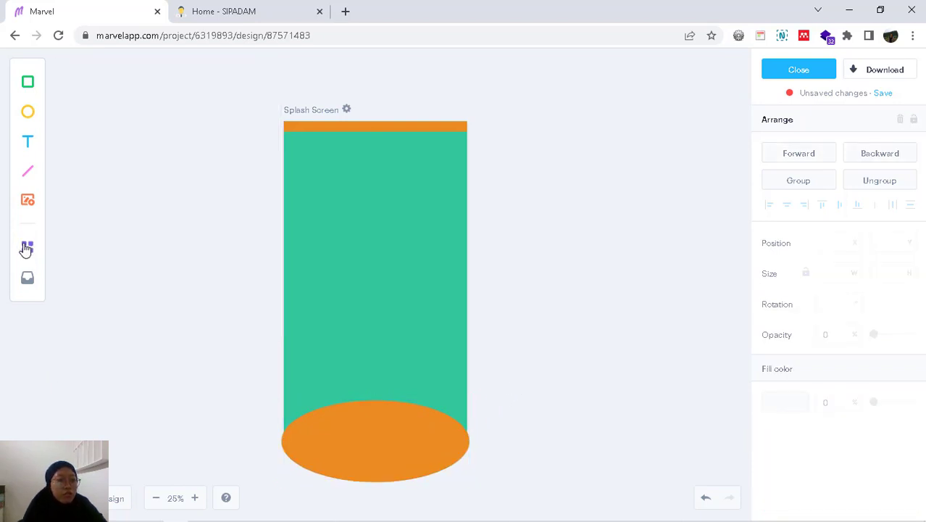
pyautogui.click(27, 278)
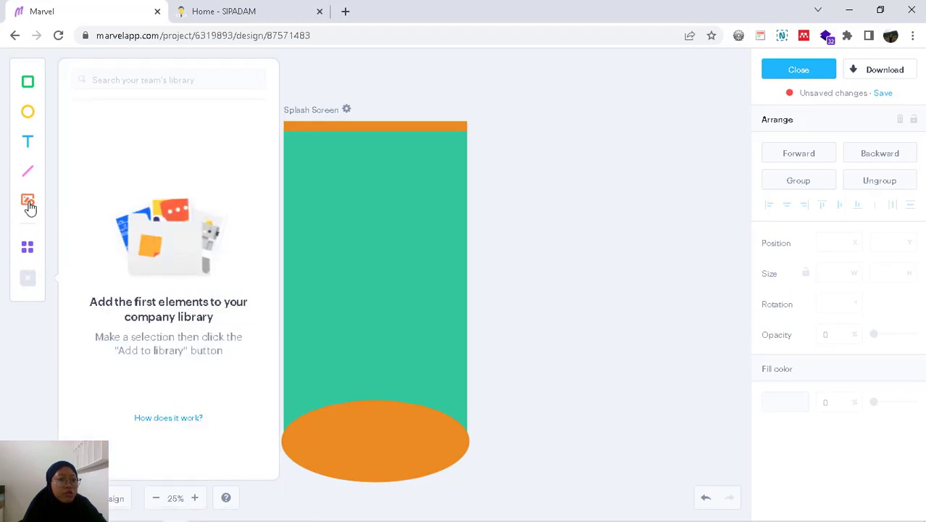
pyautogui.click(27, 203)
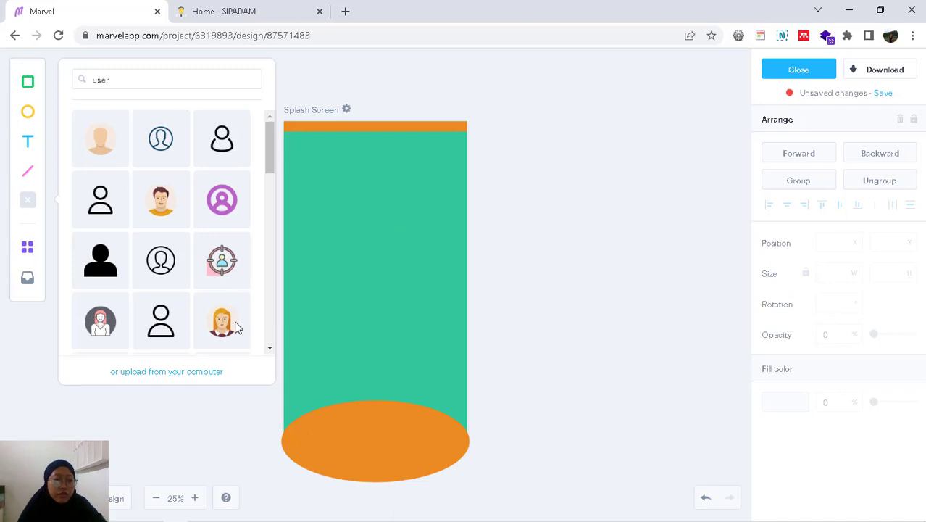
# - Upload doctor.png and resize it to 292×292, centred above the orange ellipse
pyautogui.click(177, 373)
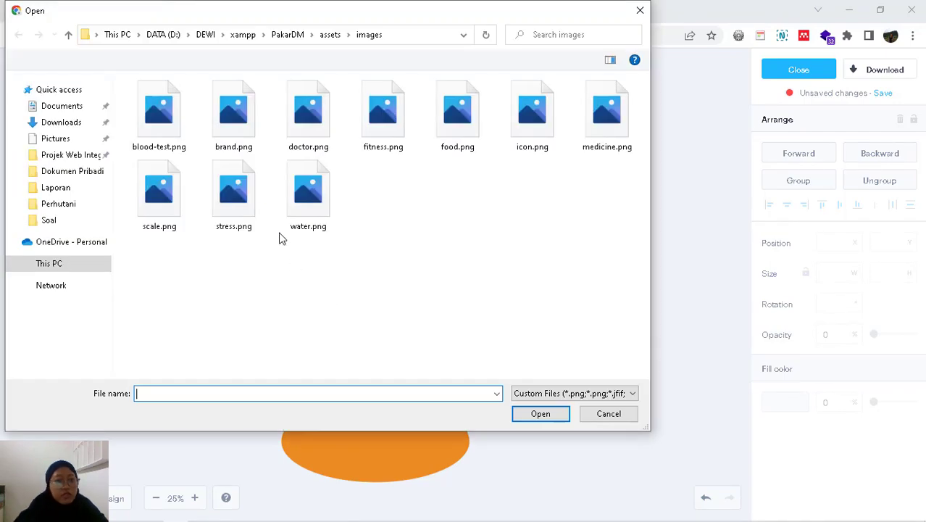
pyautogui.click(308, 108)
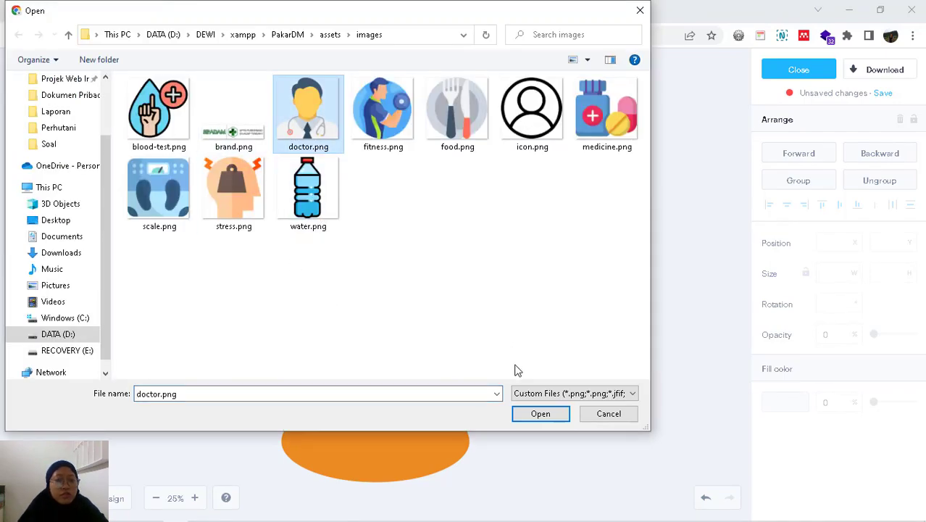
pyautogui.click(540, 413)
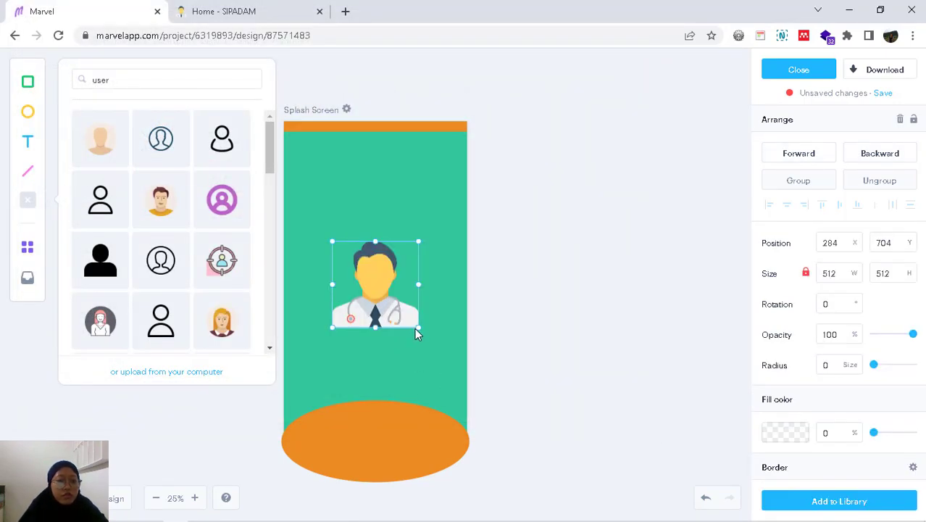
pyautogui.moveTo(420, 329)
pyautogui.mouseDown()
pyautogui.moveTo(377, 274)
pyautogui.moveTo(384, 292)
pyautogui.mouseUp()
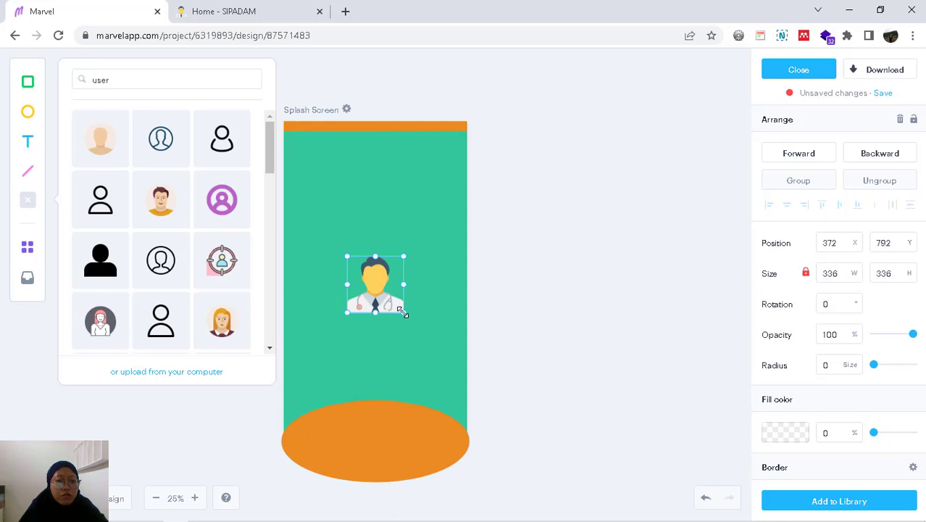
pyautogui.moveTo(403, 312)
pyautogui.mouseDown()
pyautogui.moveTo(384, 297)
pyautogui.moveTo(386, 270)
pyautogui.mouseUp()
pyautogui.click(490, 295)
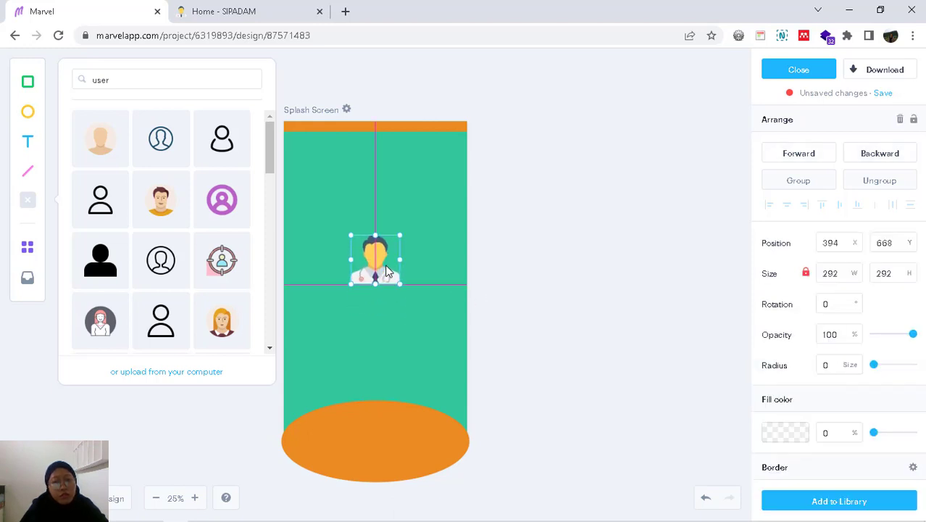
pyautogui.click(536, 271)
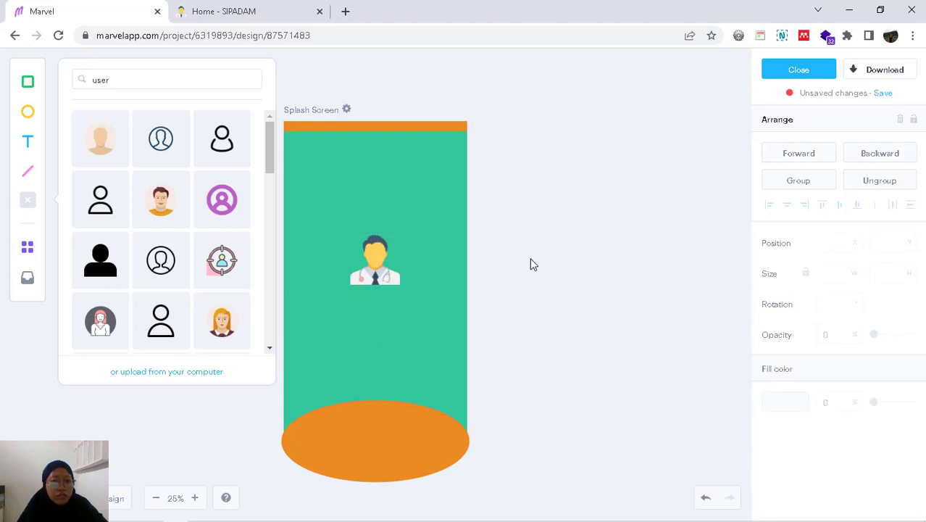
# - Add a text element below the doctor image in 50 px Abril Fatface
pyautogui.click(25, 149)
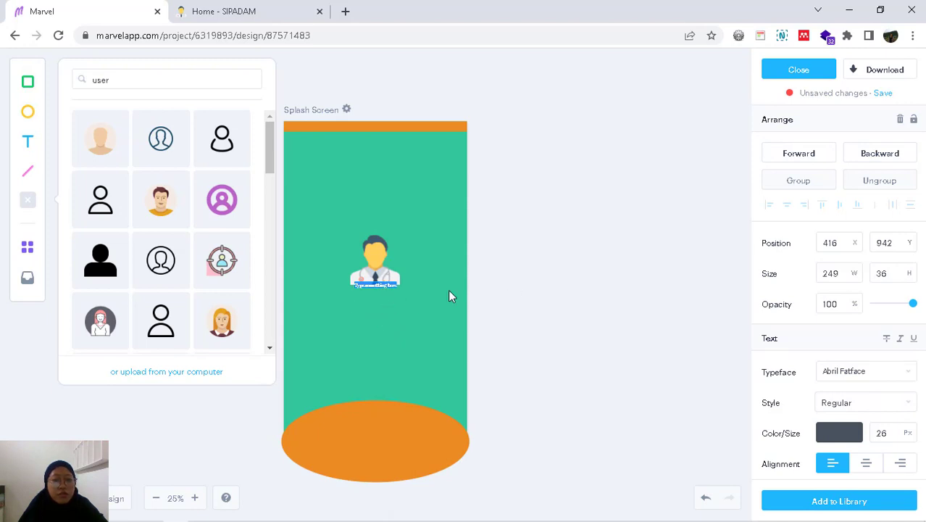
pyautogui.moveTo(392, 285); pyautogui.dragTo(389, 287)
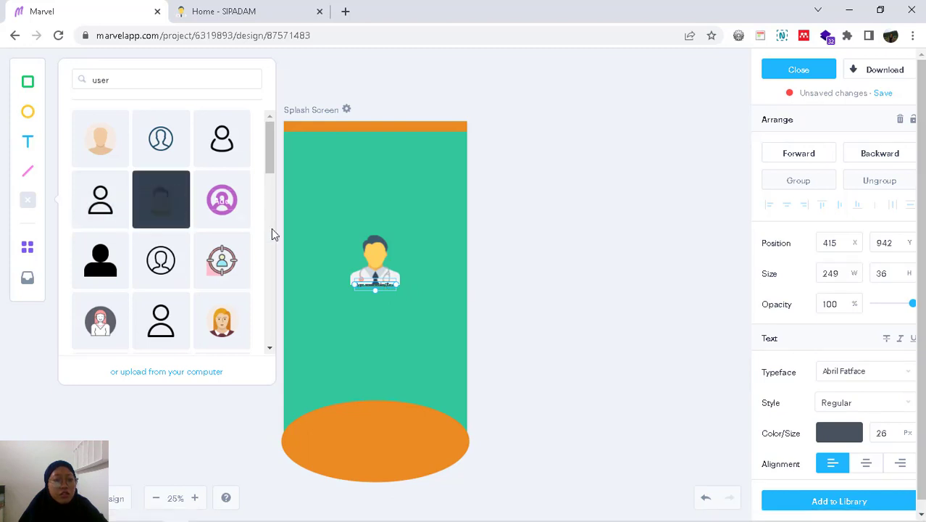
pyautogui.moveTo(385, 286); pyautogui.dragTo(387, 312)
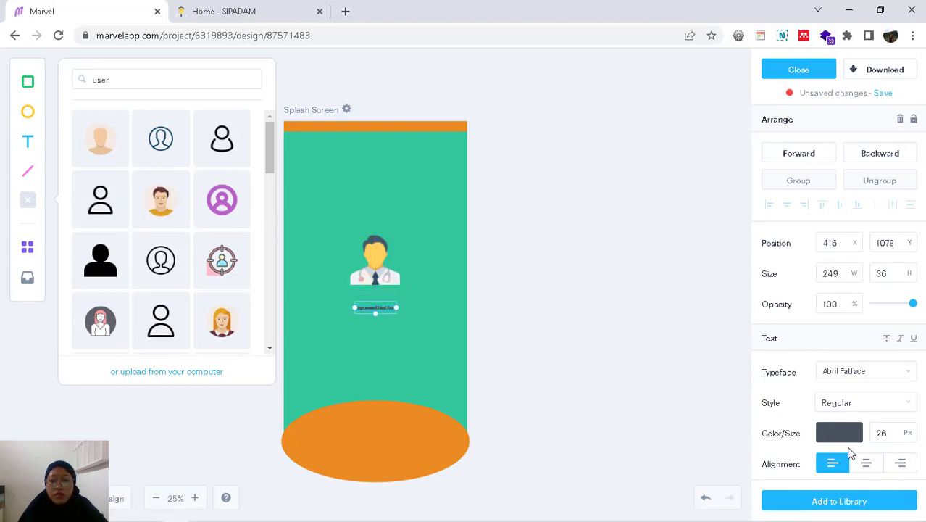
pyautogui.doubleClick(879, 433)
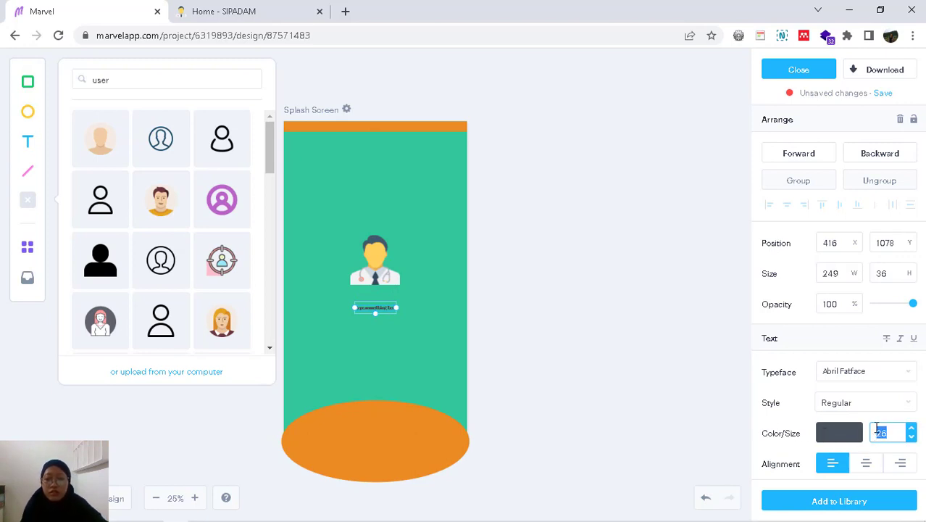
pyautogui.write('50')
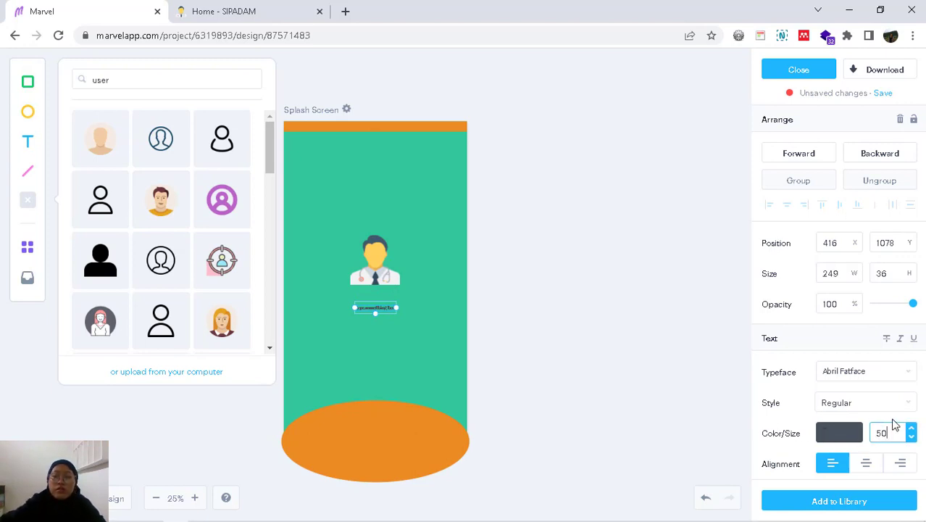
pyautogui.press('Return')
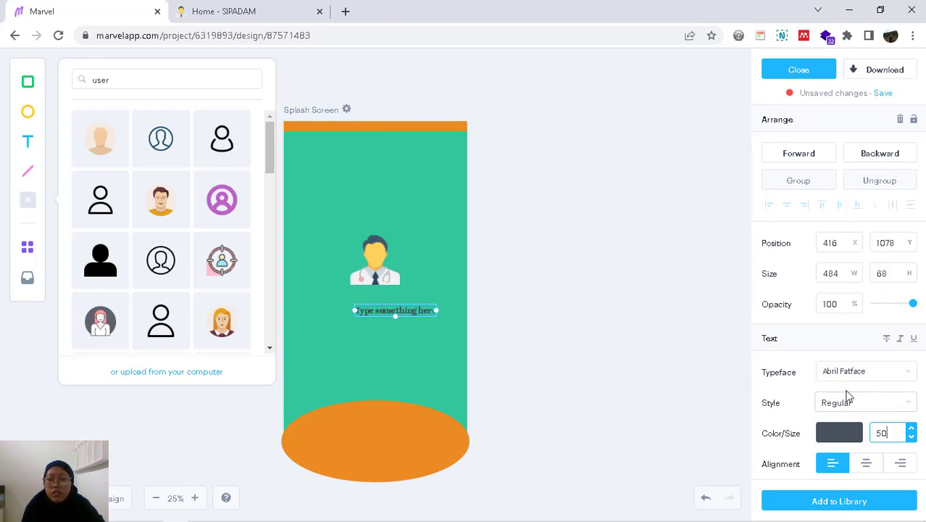
pyautogui.click(844, 376)
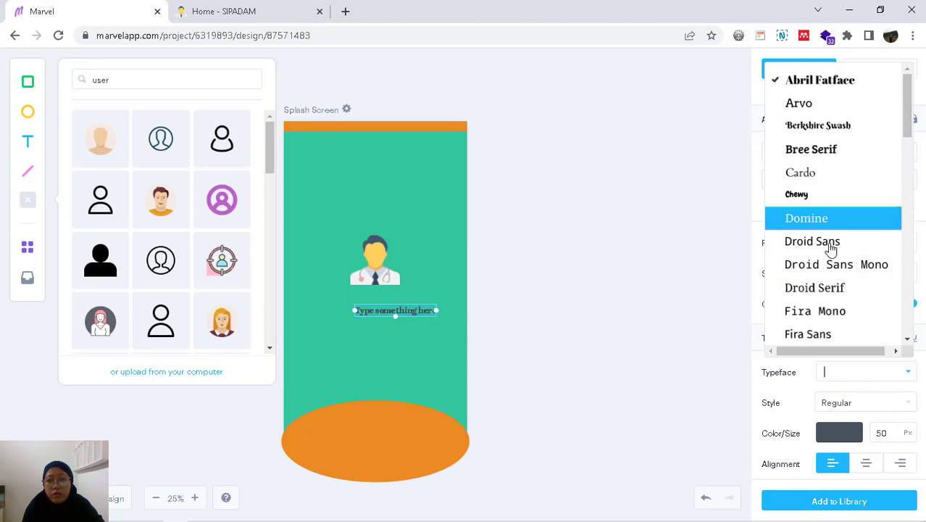
pyautogui.click(860, 89)
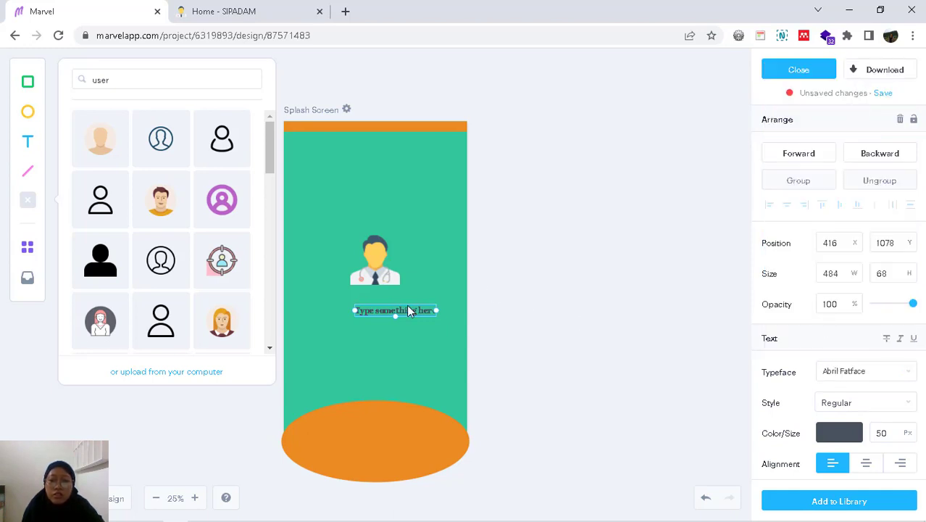
# - Centre-align the text and replace it with 'Sistem Pakar Diagnosis Penyakit Diabetes Melitus'
pyautogui.moveTo(406, 310); pyautogui.dragTo(386, 310)
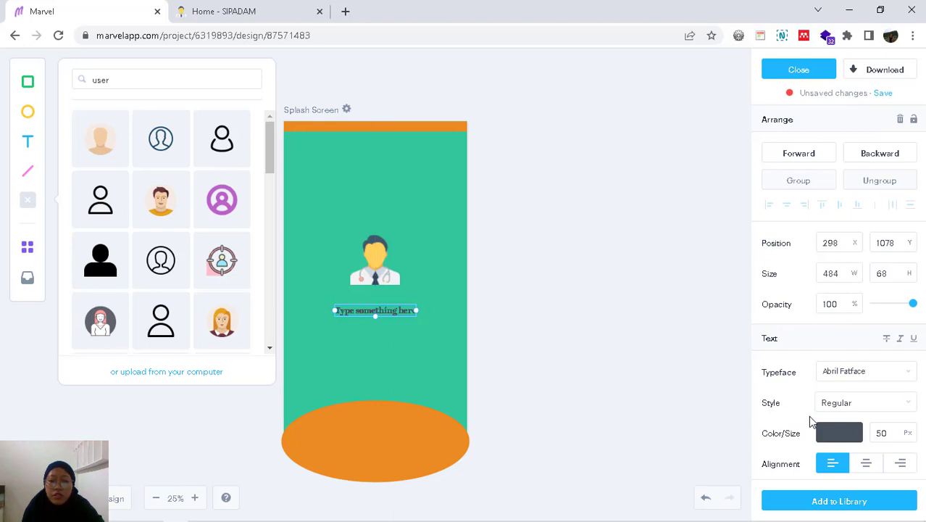
pyautogui.click(829, 435)
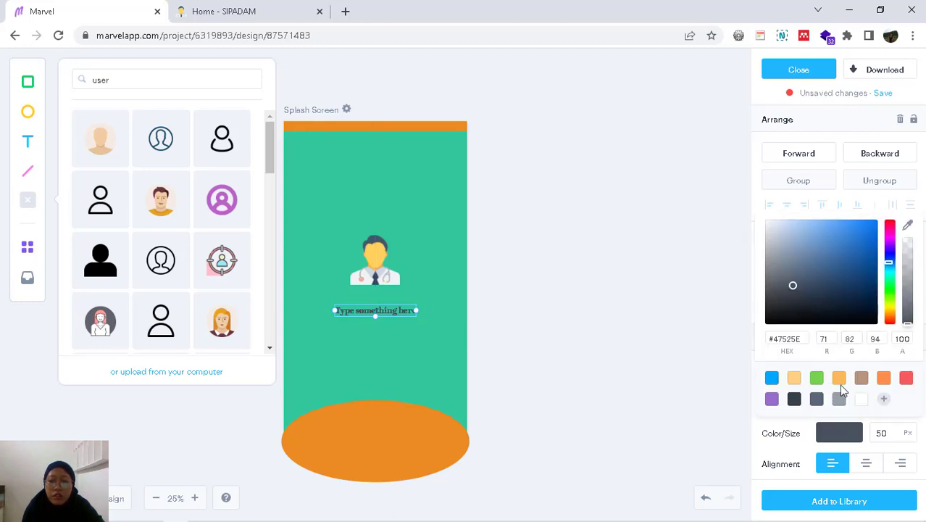
pyautogui.click(746, 395)
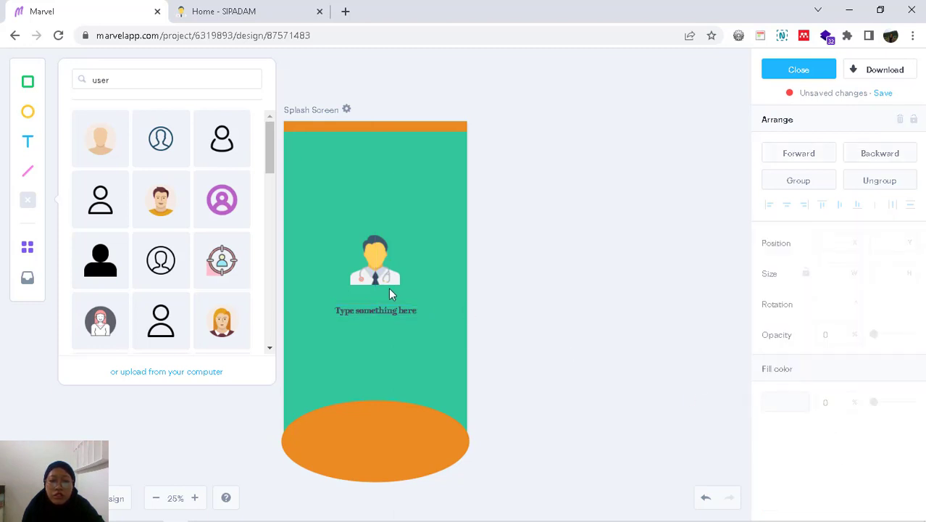
pyautogui.click(380, 313)
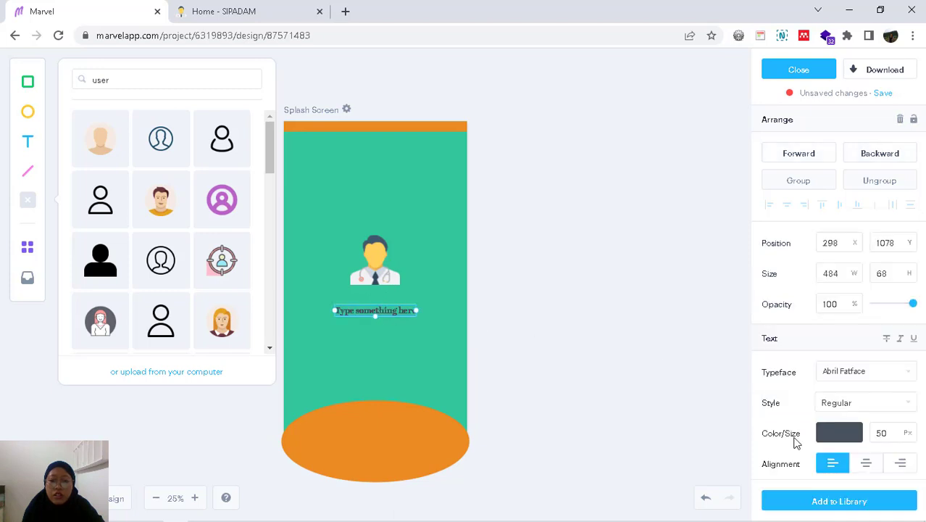
pyautogui.click(871, 467)
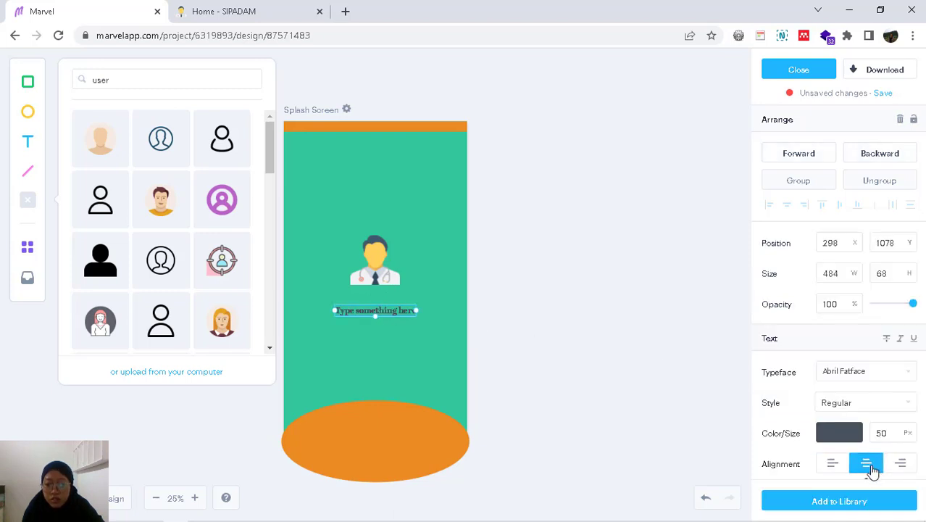
pyautogui.doubleClick(405, 309)
pyautogui.moveTo(413, 312); pyautogui.dragTo(333, 311)
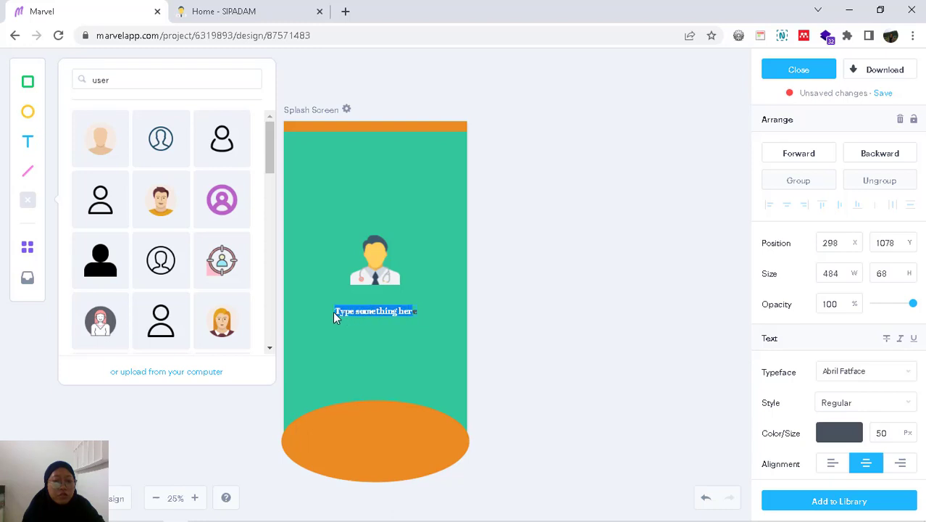
pyautogui.press('BackSpace')
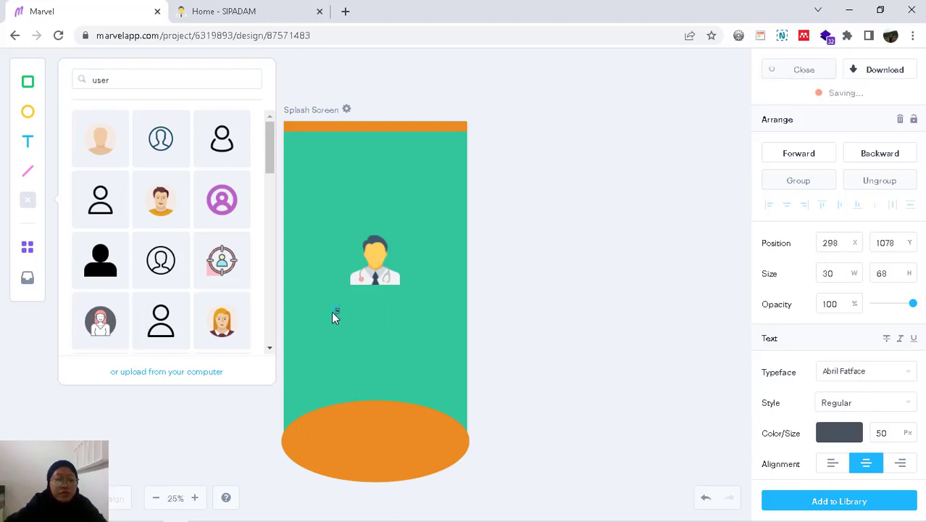
pyautogui.write('Sistem Pak')
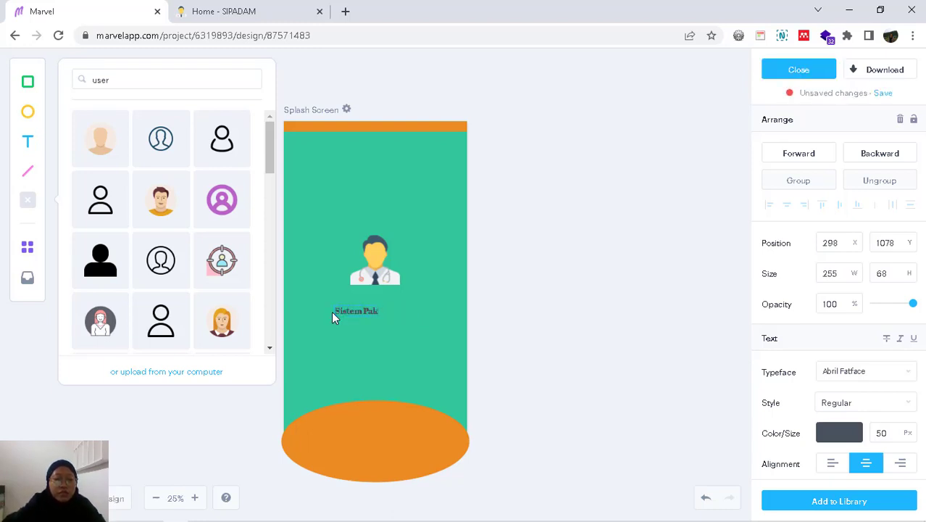
pyautogui.write('ar Diagno')
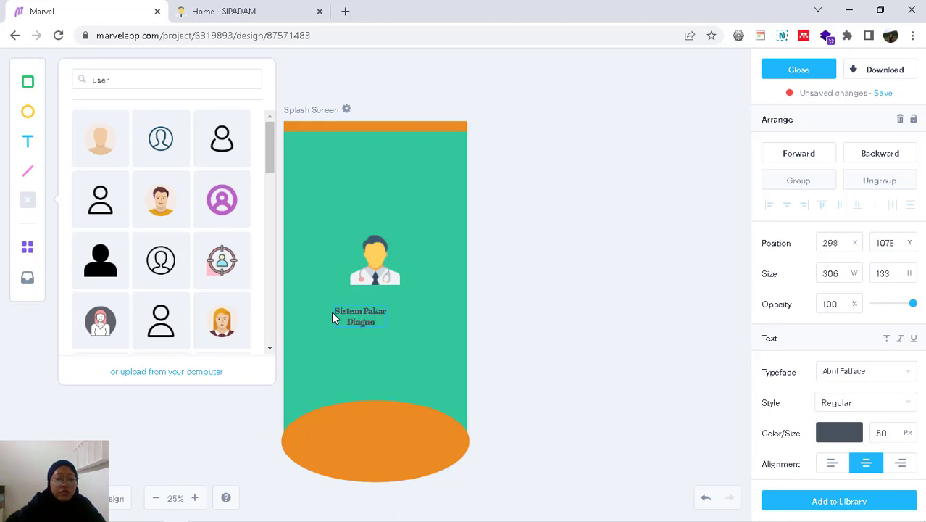
pyautogui.write('sis Penyakit')
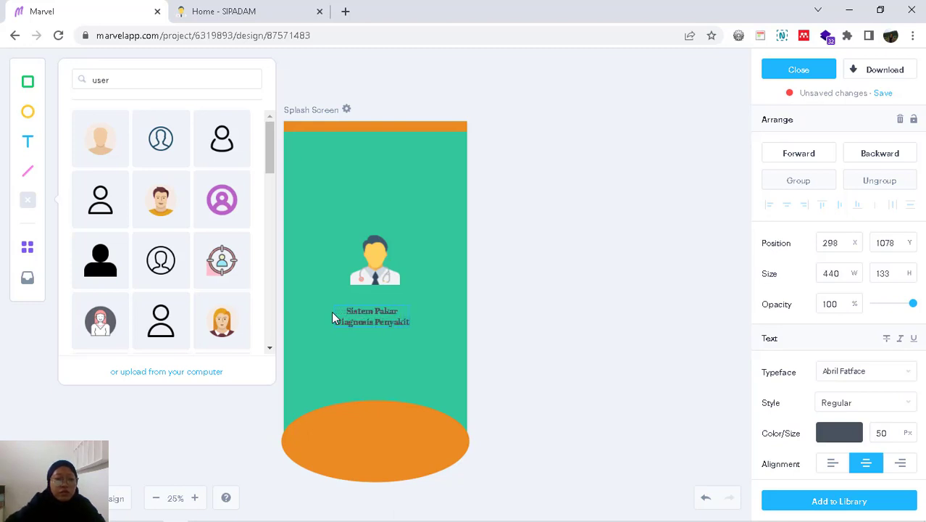
pyautogui.write(' D')
pyautogui.write('iabetes ')
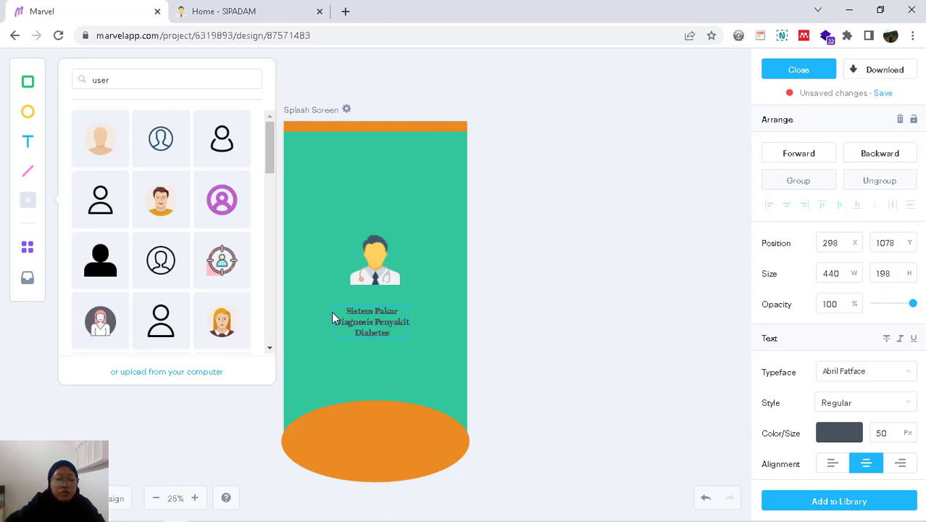
pyautogui.write('Meli')
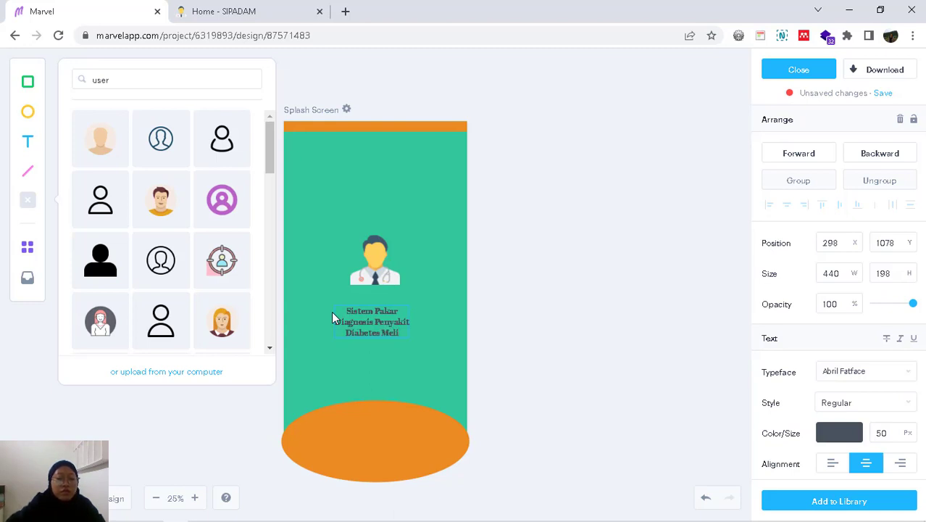
pyautogui.write('tus')
# - Centre the title horizontally beneath the doctor illustration
pyautogui.click(504, 288)
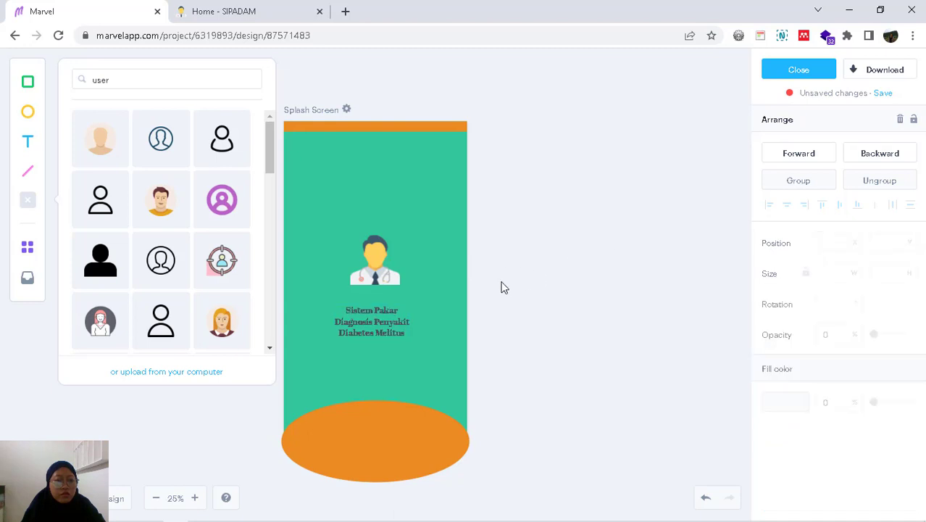
pyautogui.moveTo(366, 315); pyautogui.dragTo(374, 305)
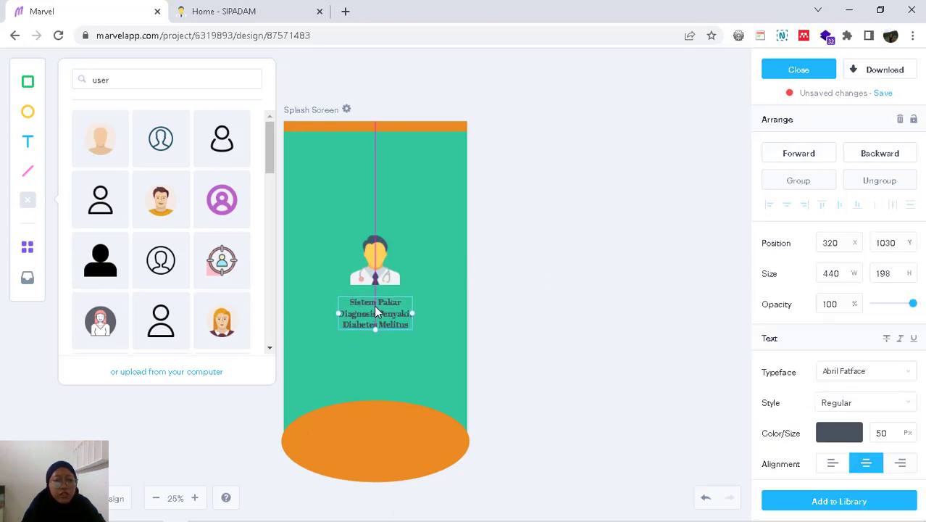
pyautogui.click(558, 299)
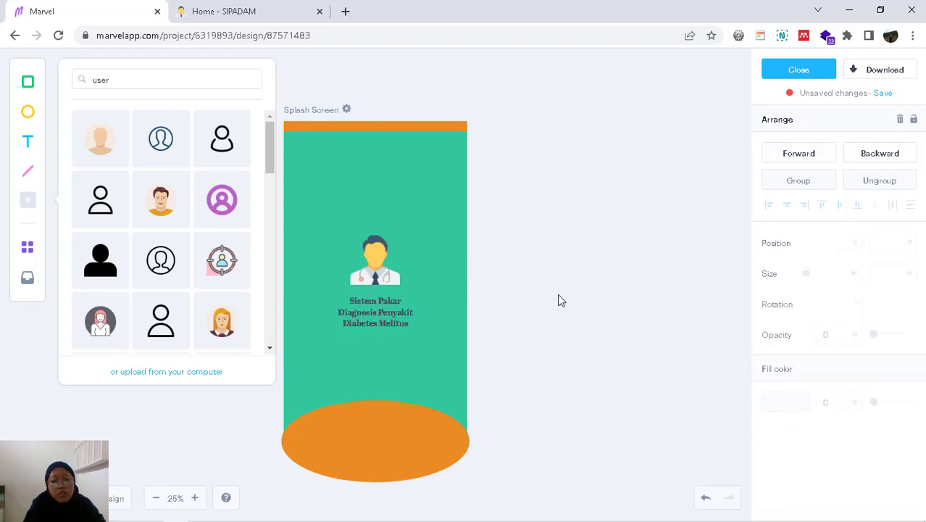
pyautogui.click(29, 202)
# - Add an Android Spinner above the doctor icon and save the design
pyautogui.click(27, 248)
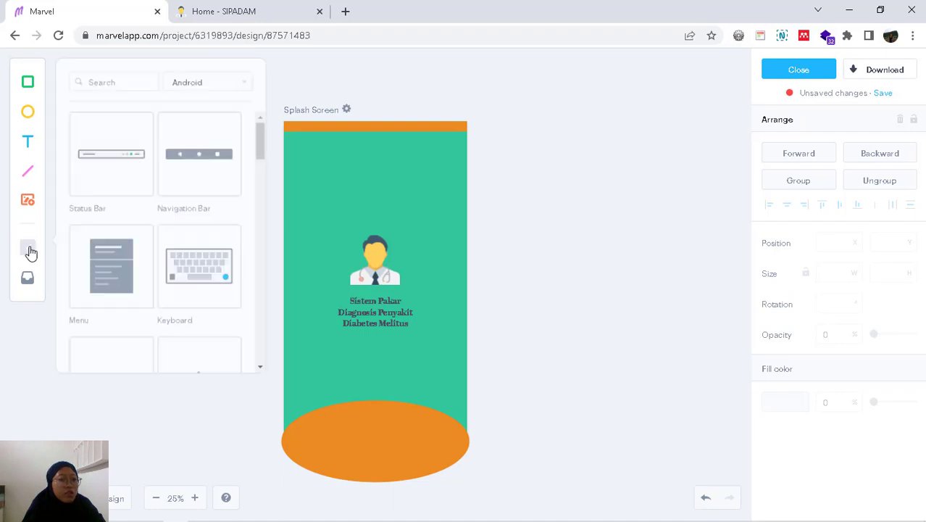
pyautogui.moveTo(272, 150); pyautogui.dragTo(271, 251)
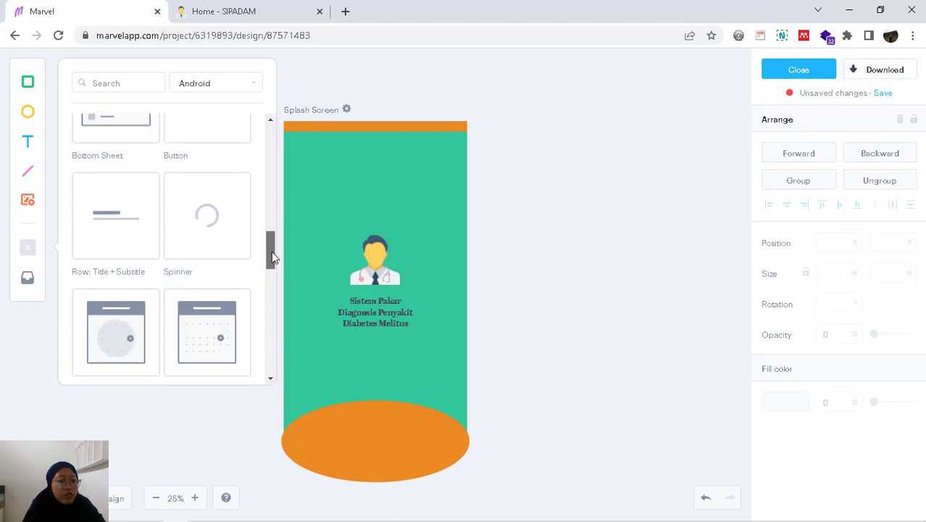
pyautogui.click(222, 217)
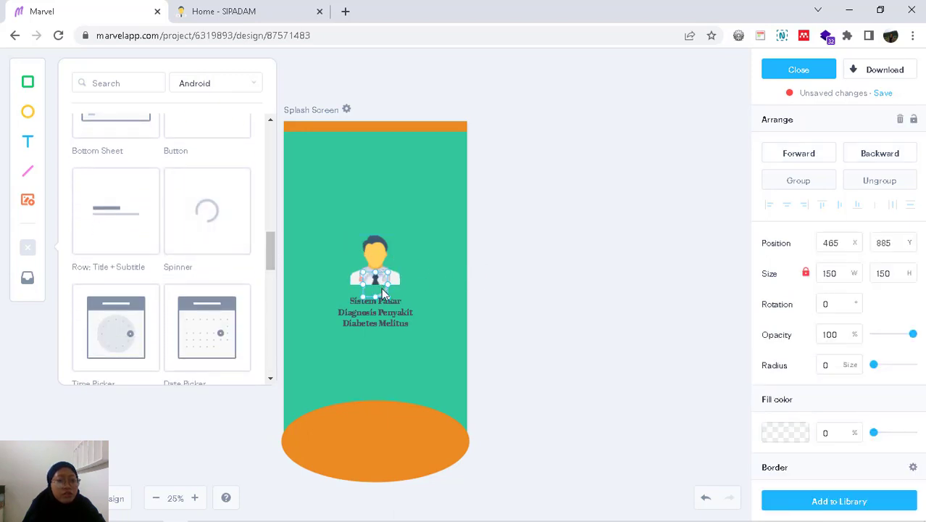
pyautogui.moveTo(381, 288); pyautogui.dragTo(382, 197)
pyautogui.click(639, 239)
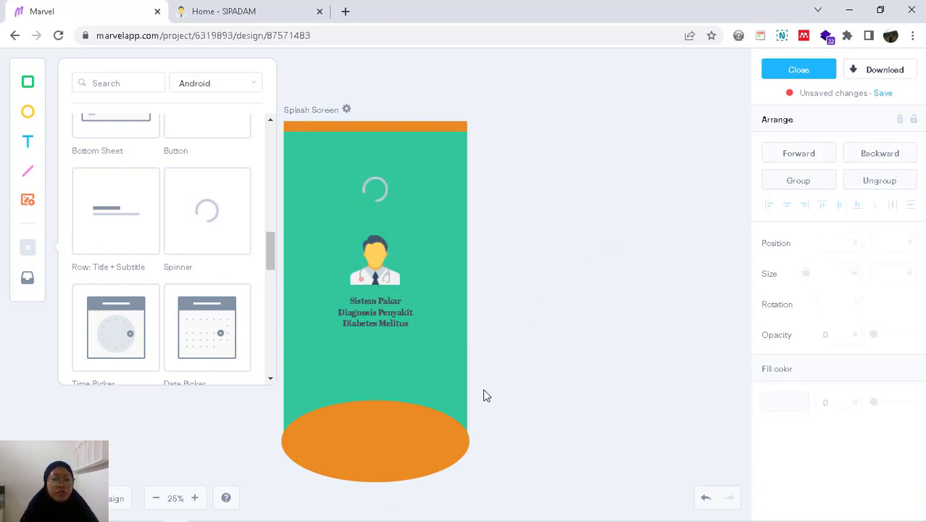
pyautogui.click(884, 94)
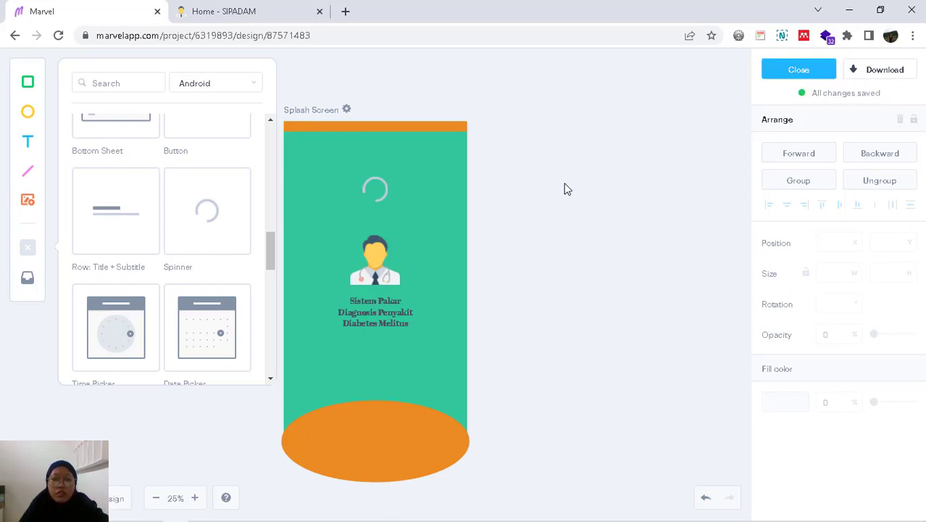
# - Open the Splash Screen prototype preview in a new tab, view it, and return to the design editor
pyautogui.click(812, 74)
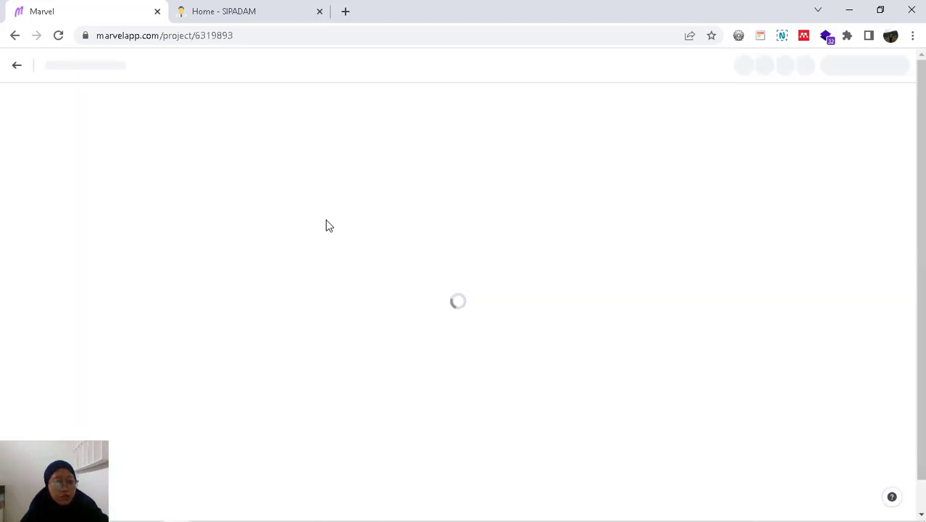
pyautogui.moveTo(210, 291)
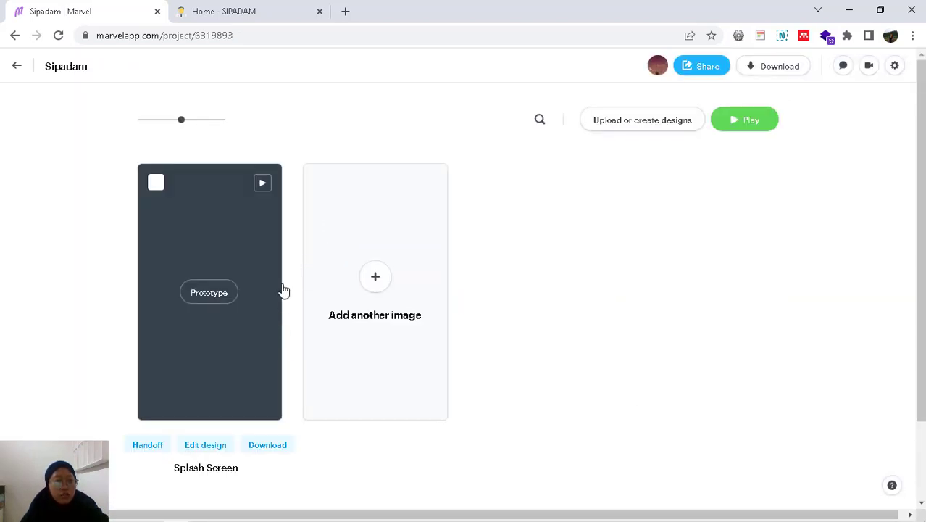
pyautogui.rightClick(263, 185)
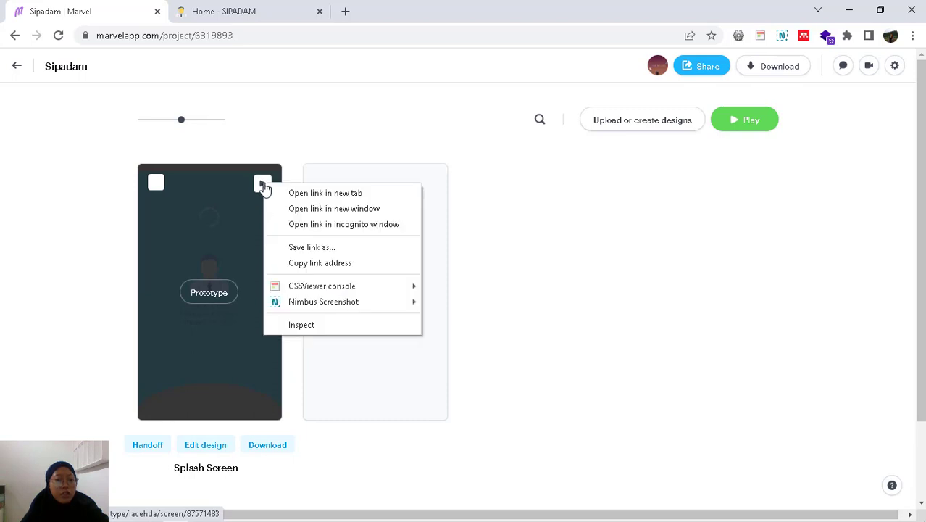
pyautogui.click(324, 192)
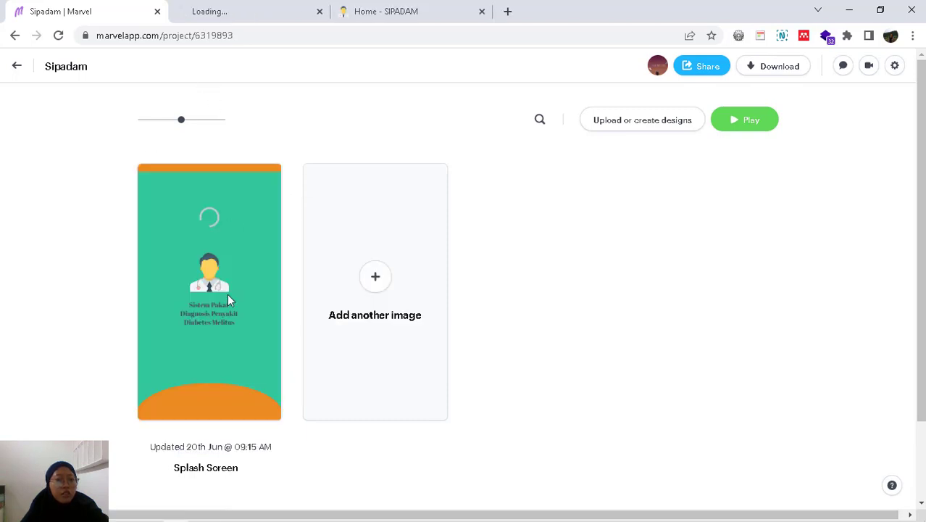
pyautogui.click(205, 445)
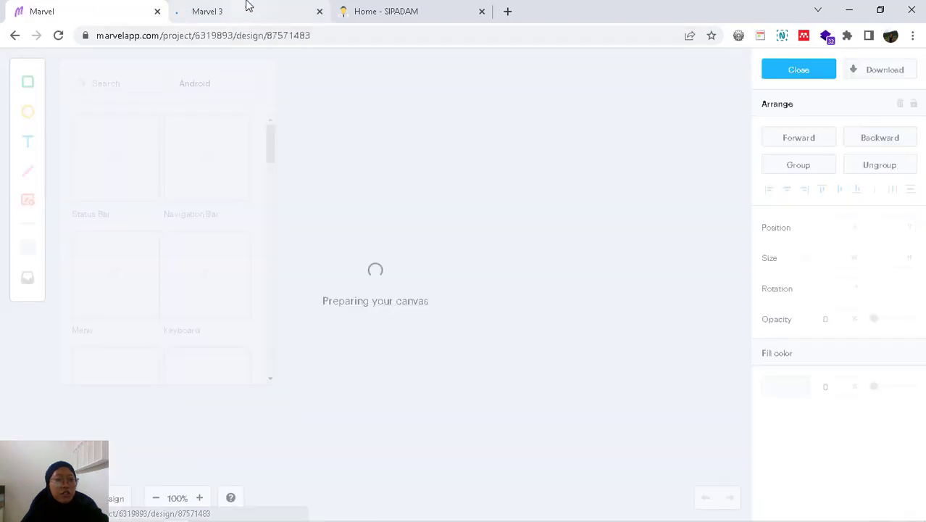
pyautogui.click(247, 8)
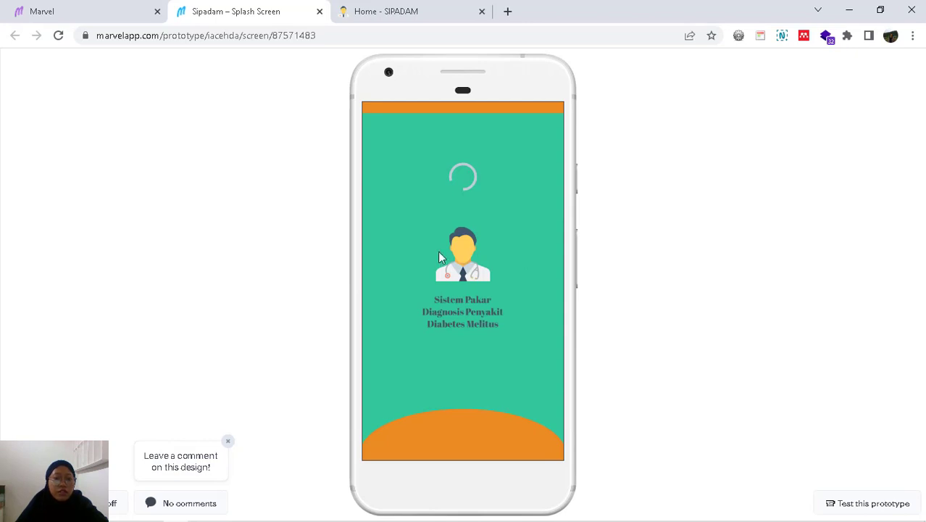
pyautogui.click(99, 9)
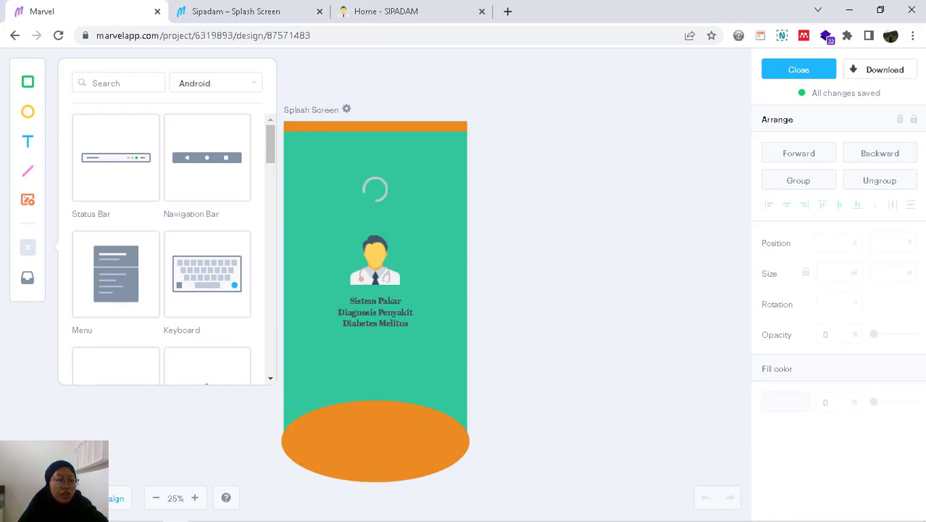
# - Add a new blank screen titled 'Home', then bring up the SIPADAM website for reference
pyautogui.click(116, 498)
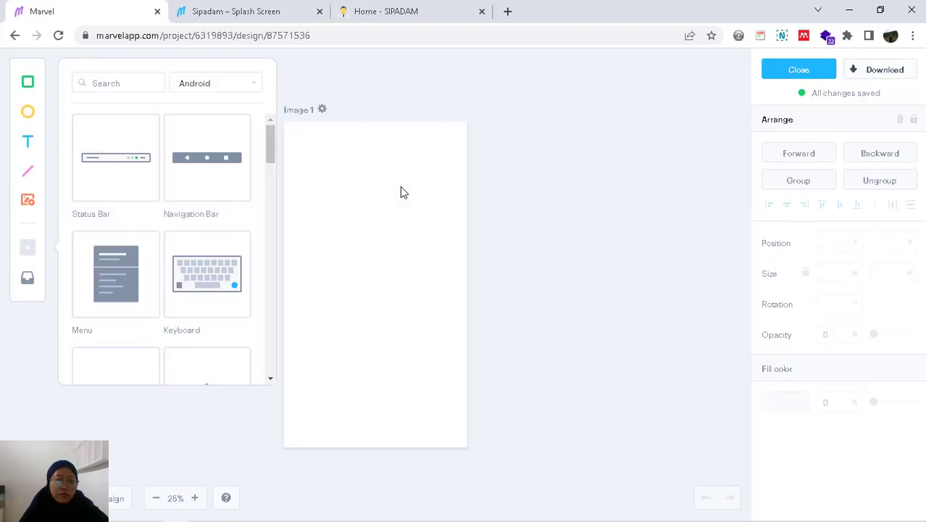
pyautogui.click(325, 112)
pyautogui.click(861, 155)
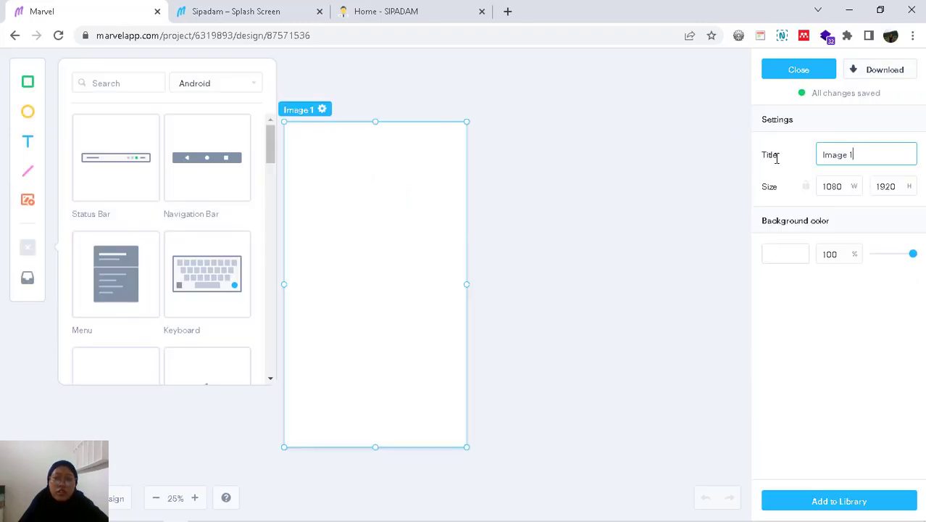
pyautogui.hotkey('ctrl', 'a')
pyautogui.write('Home')
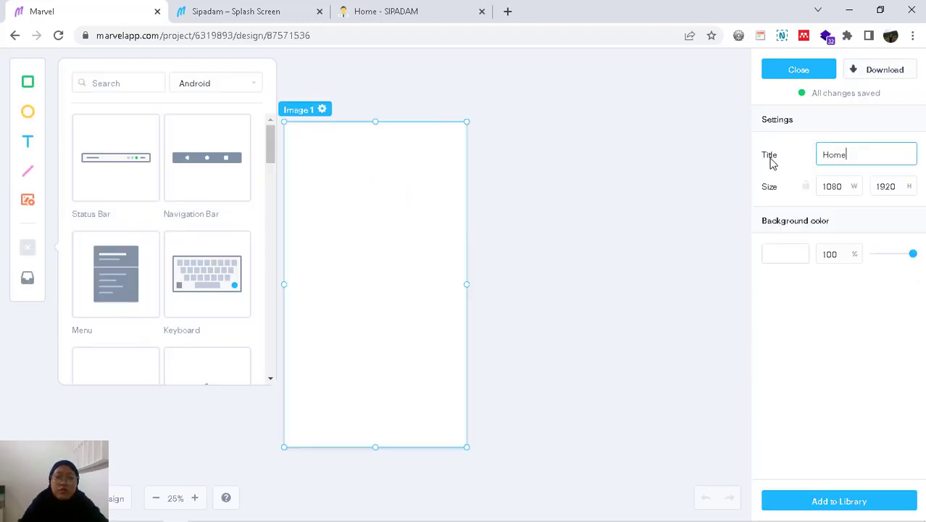
pyautogui.click(653, 188)
pyautogui.click(336, 187)
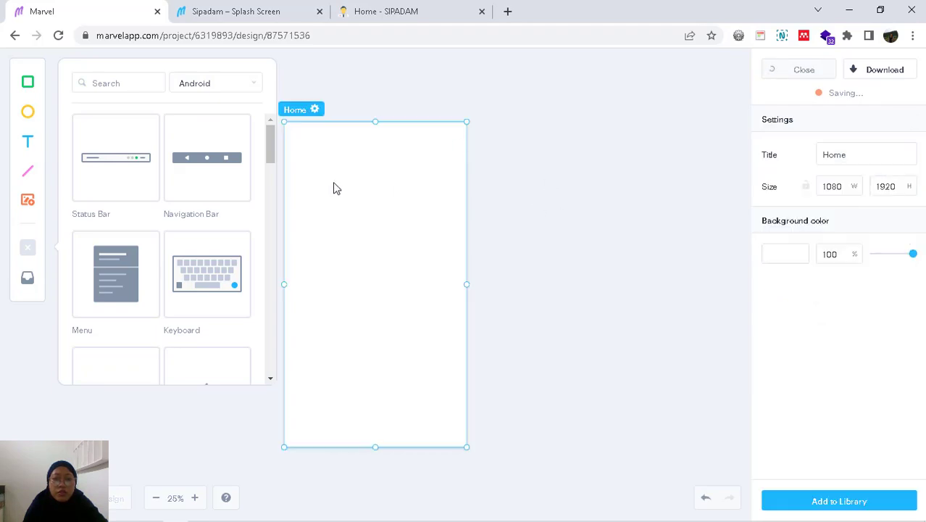
pyautogui.click(417, 8)
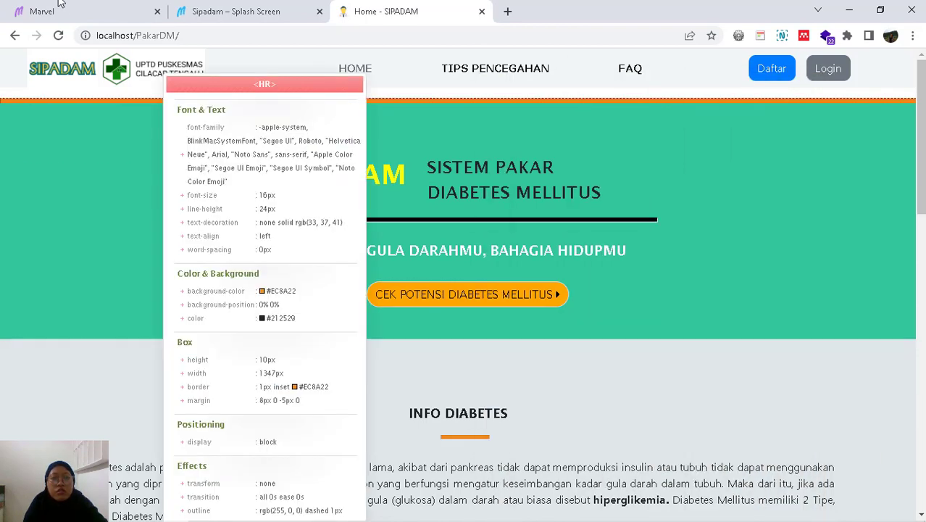
# - Set the Home screen's background colour to hex DFE6E9
pyautogui.click(43, 11)
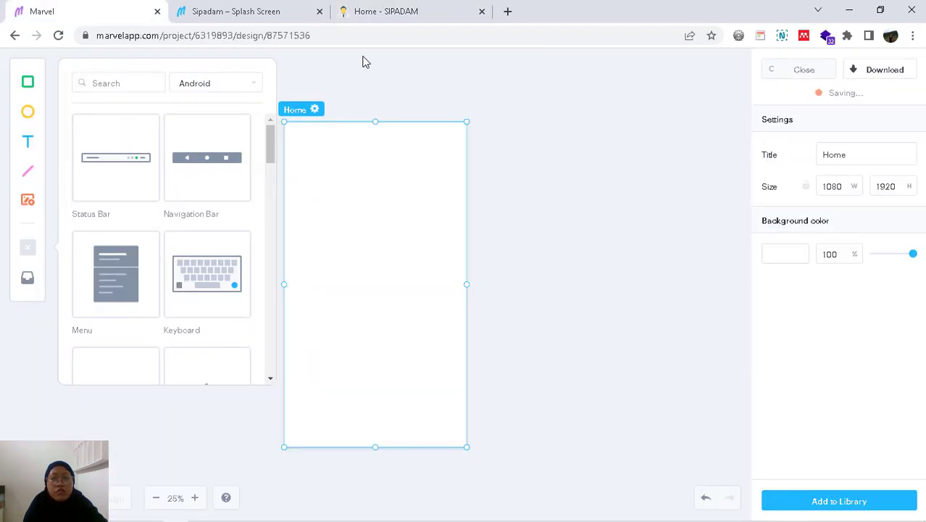
pyautogui.click(803, 266)
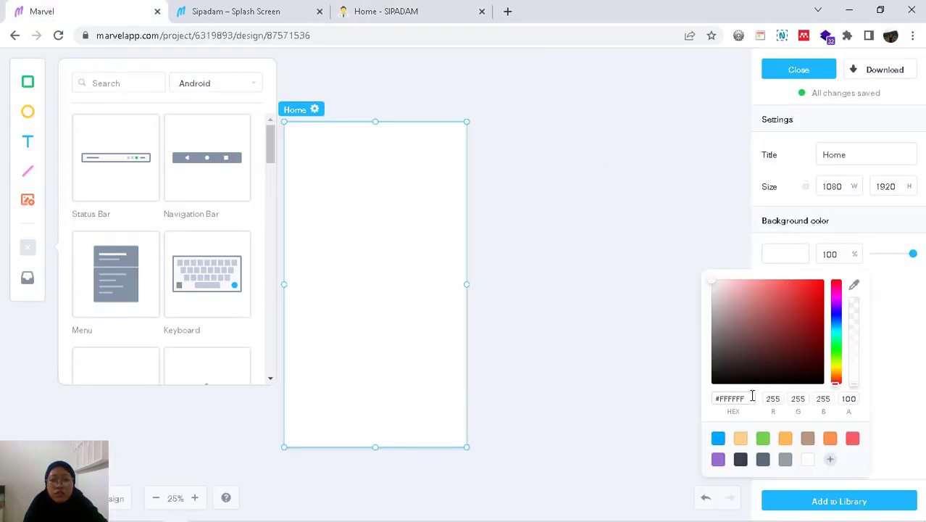
pyautogui.moveTo(751, 395); pyautogui.dragTo(730, 395)
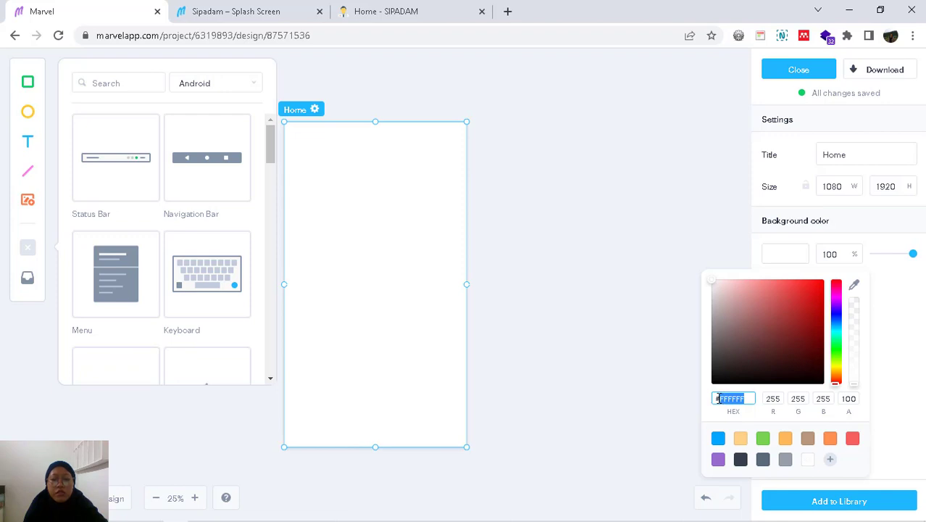
pyautogui.write('DFE6E')
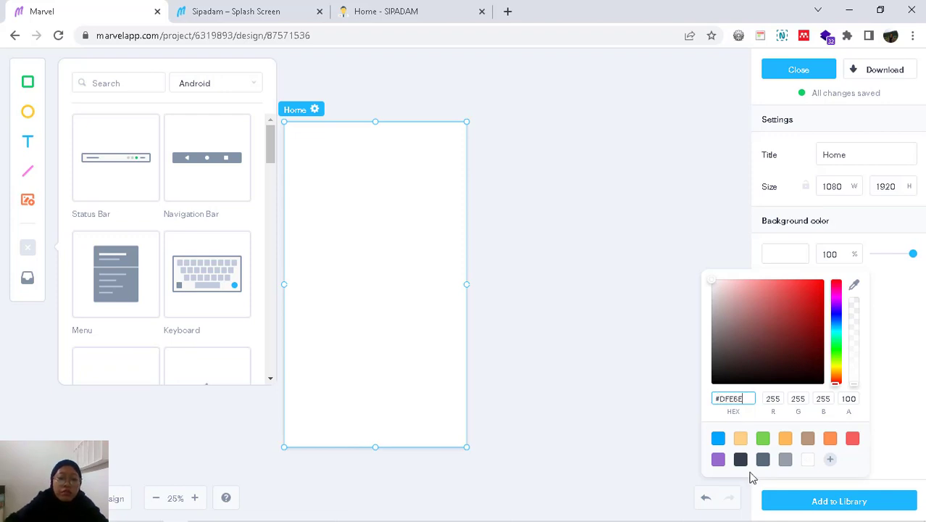
pyautogui.write('E9')
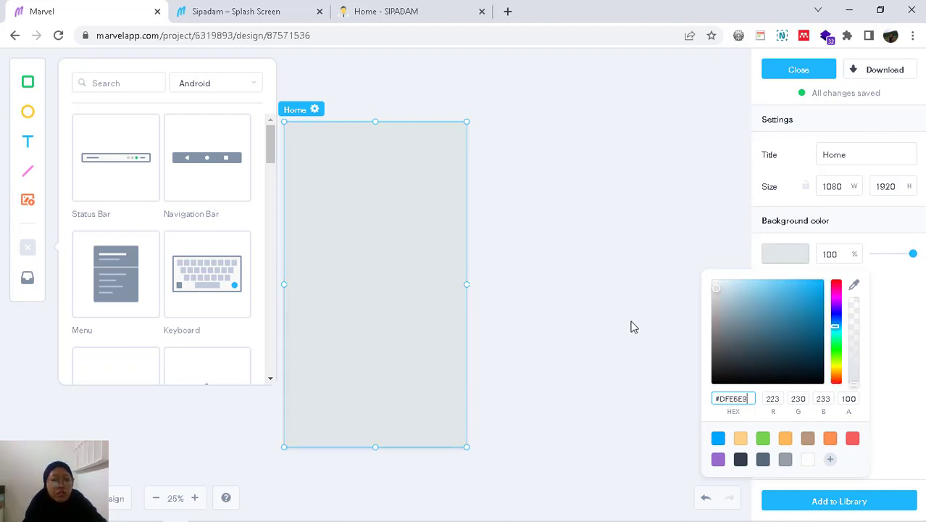
pyautogui.click(632, 327)
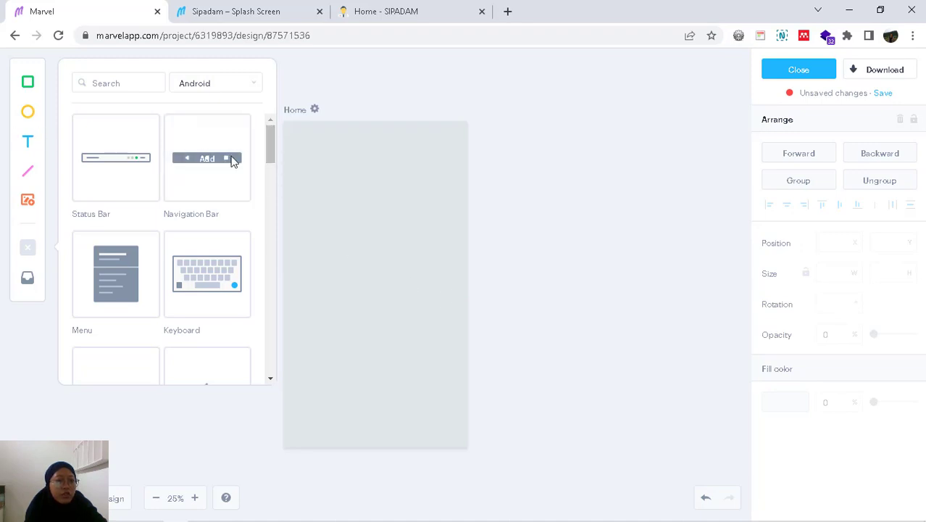
# - Add an Android navigation bar to the bottom of the Home screen, keeping Android components
pyautogui.click(207, 159)
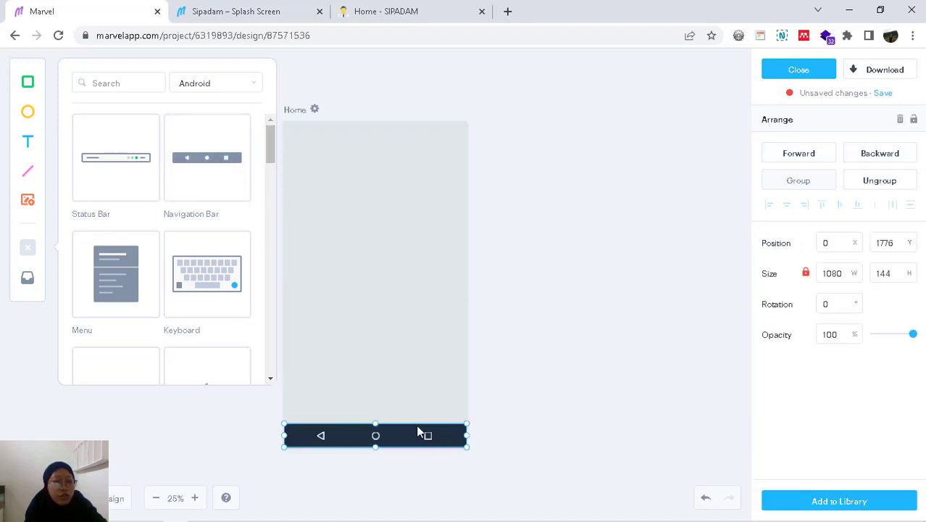
pyautogui.moveTo(271, 143); pyautogui.dragTo(268, 206)
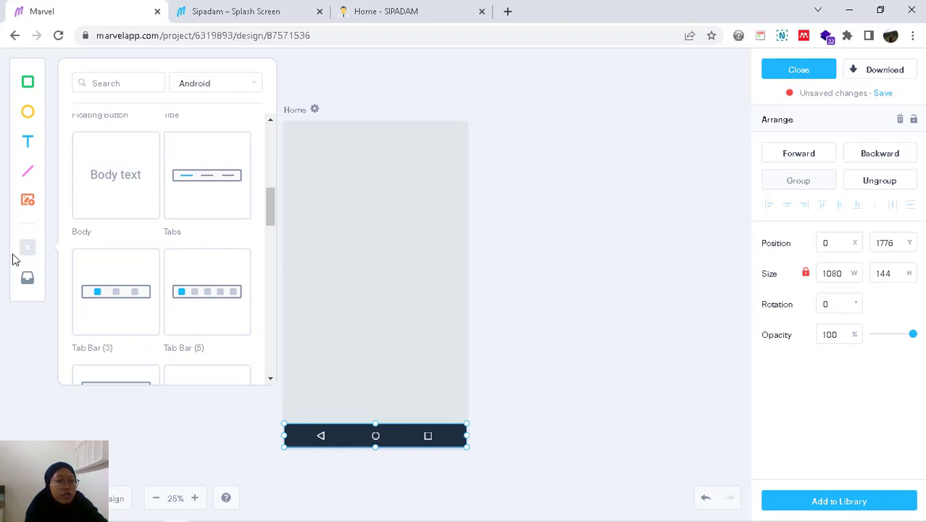
pyautogui.moveTo(266, 208); pyautogui.dragTo(267, 224)
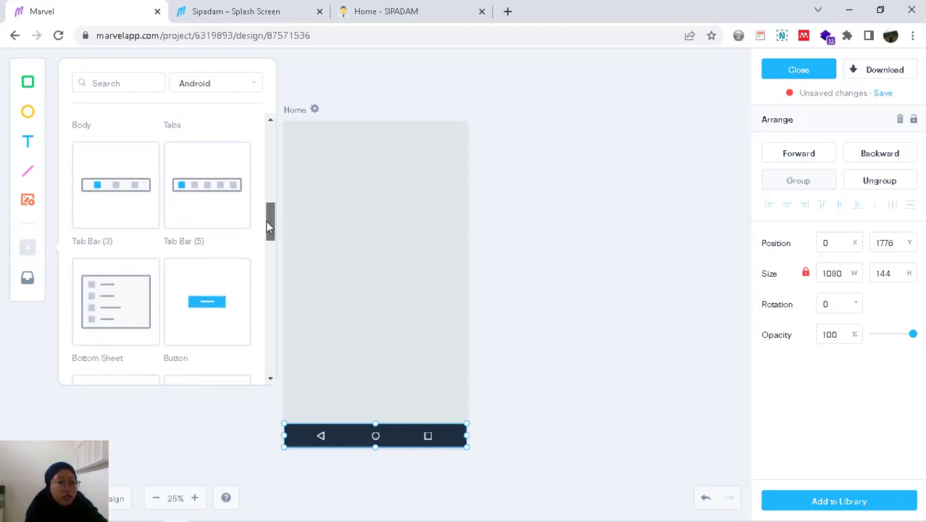
pyautogui.click(227, 86)
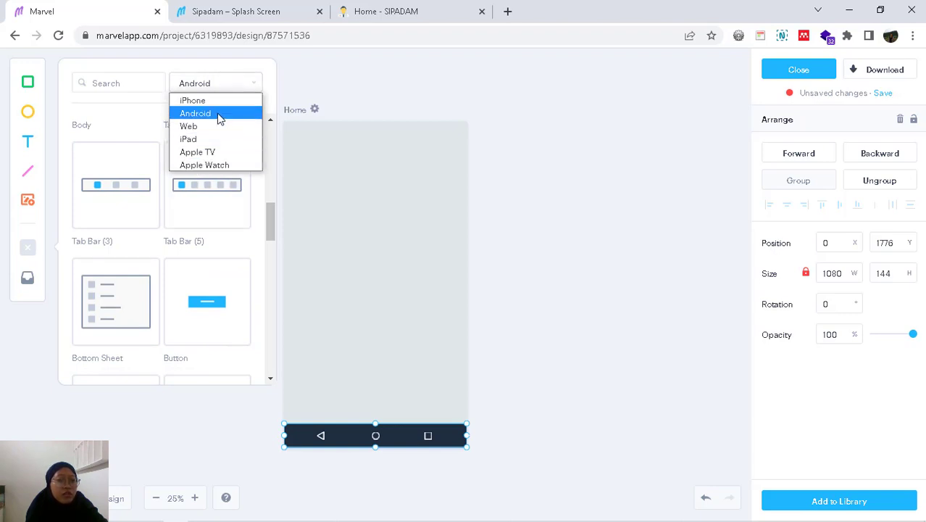
pyautogui.click(220, 119)
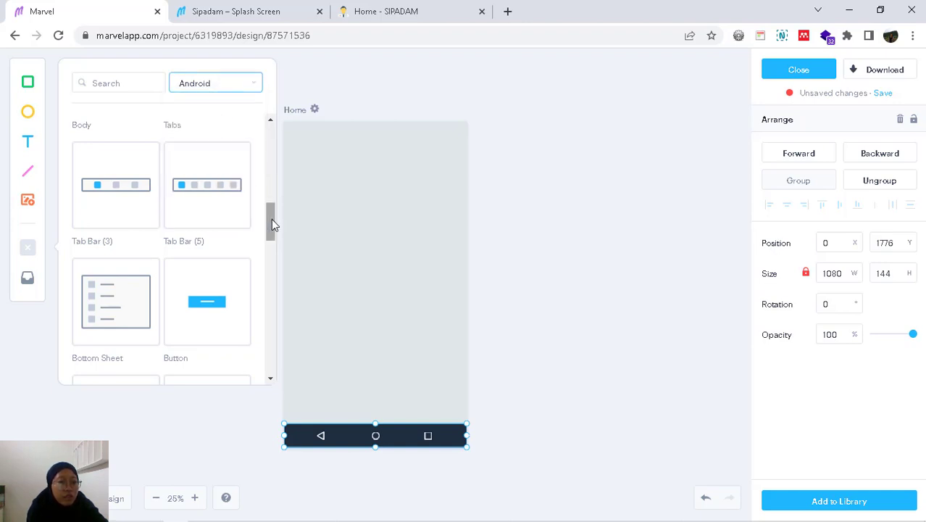
# - Add the three-item Tab Bar (3) component above the navigation bar
pyautogui.moveTo(271, 219); pyautogui.dragTo(266, 354)
pyautogui.scroll(-3, 263, 366)
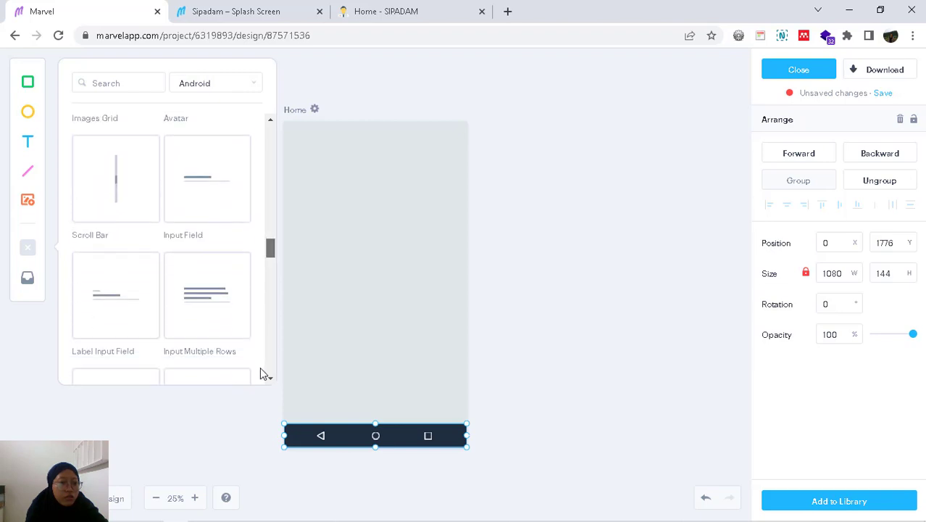
pyautogui.scroll(-3, 261, 362)
pyautogui.moveTo(268, 269)
pyautogui.mouseDown()
pyautogui.moveTo(251, 337)
pyautogui.moveTo(261, 113)
pyautogui.mouseUp()
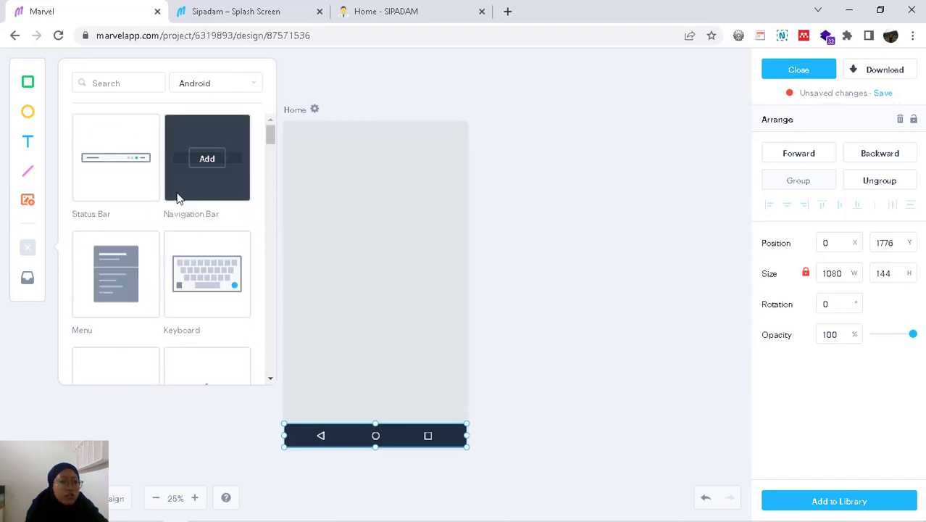
pyautogui.scroll(-3, 196, 231)
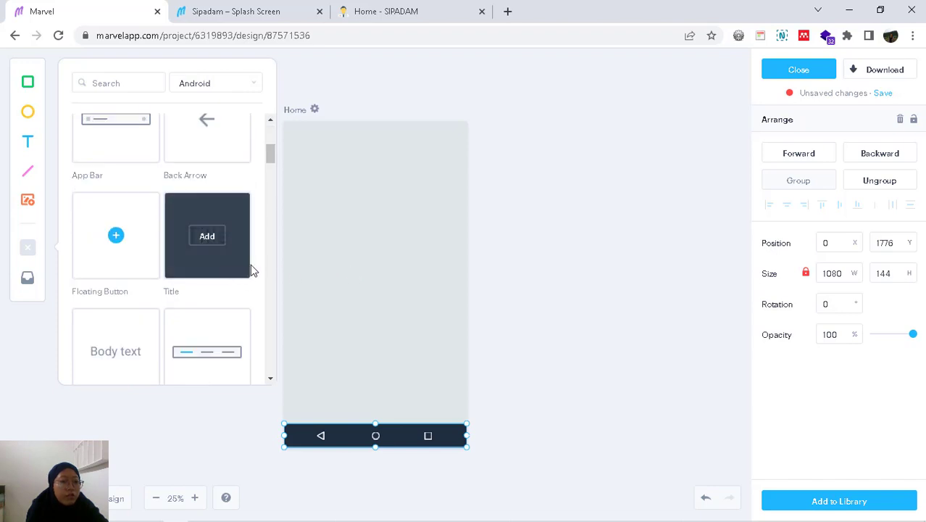
pyautogui.scroll(-2, 251, 269)
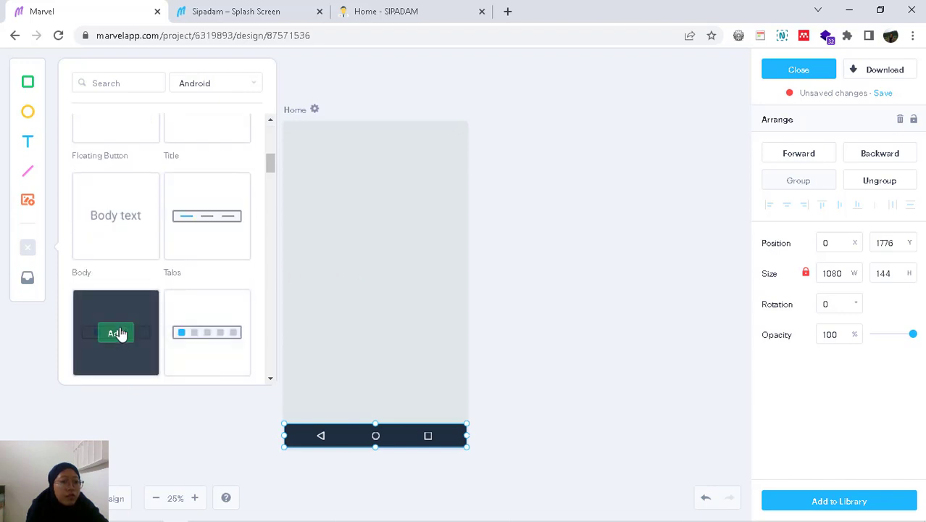
pyautogui.click(118, 334)
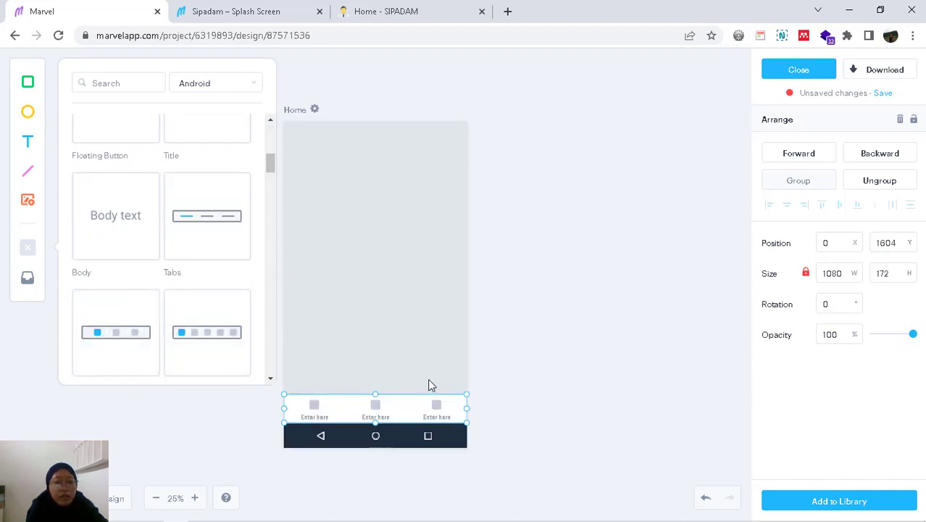
# - Change the third tab's 'Enter here' label to 'Profile'
pyautogui.doubleClick(442, 415)
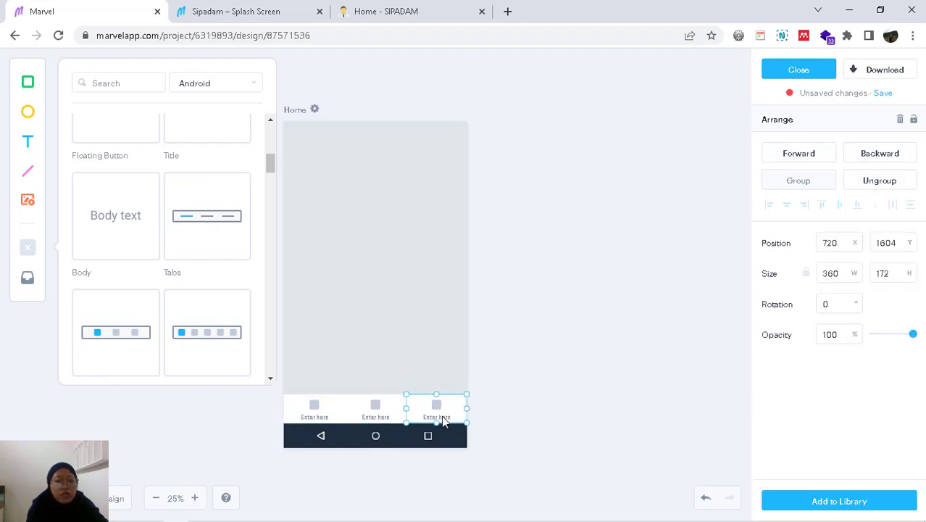
pyautogui.doubleClick(441, 417)
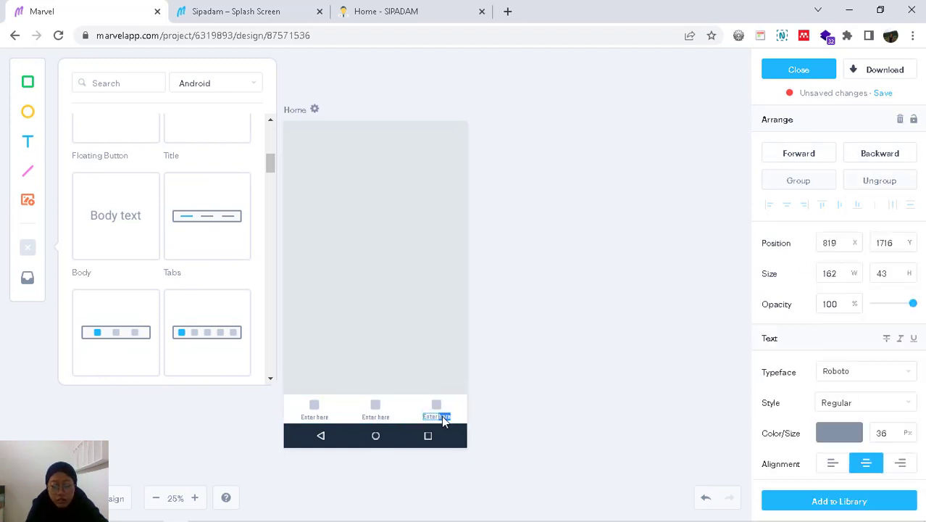
pyautogui.press('BackSpace')
pyautogui.press('BackSpace')
pyautogui.press('BackSpace')
pyautogui.press('BackSpace')
pyautogui.press('BackSpace')
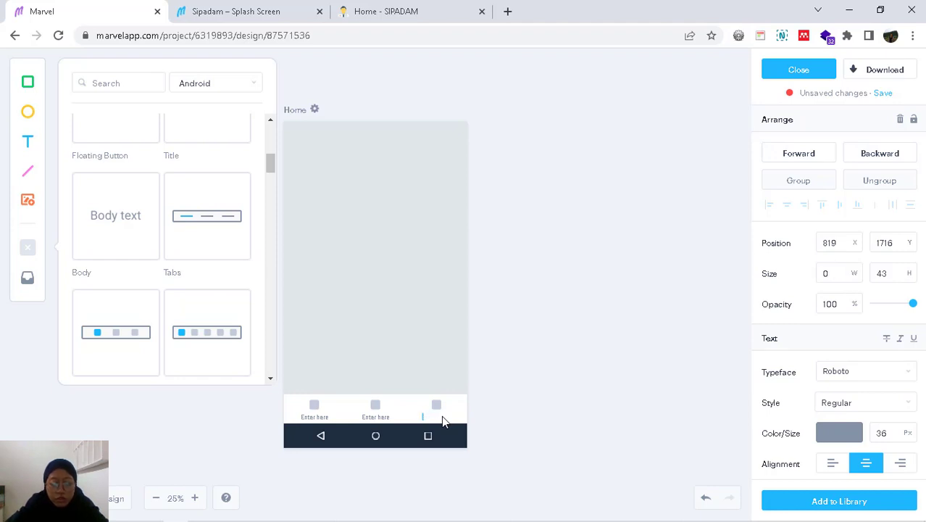
pyautogui.write('Profil')
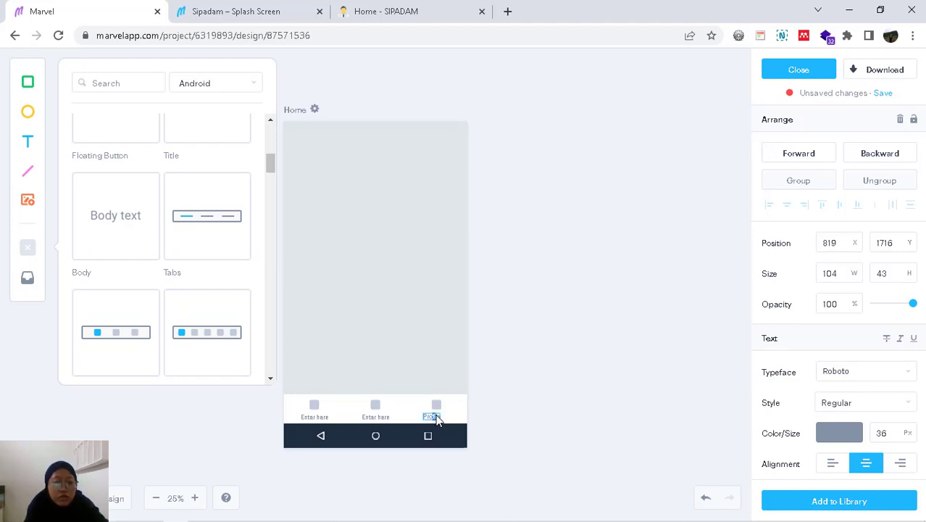
pyautogui.click(435, 418)
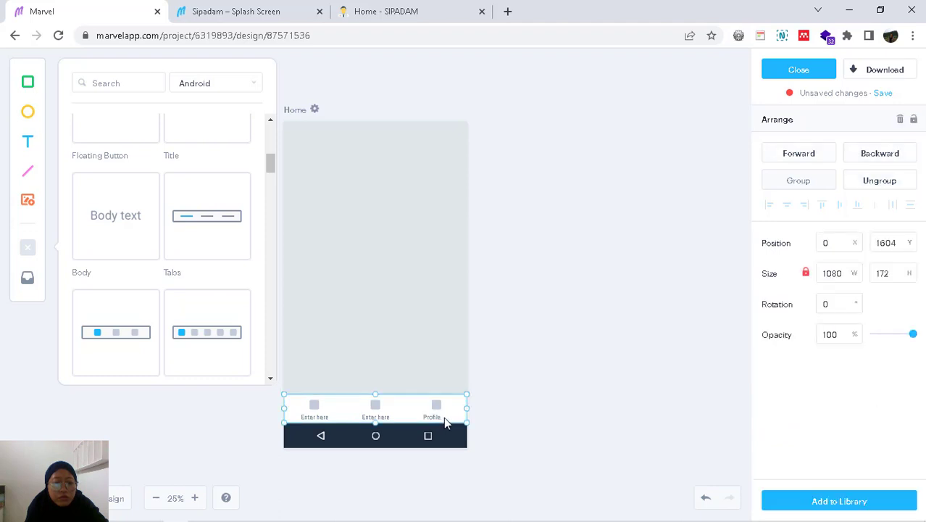
# - Nudge the Profile label into position under its tab icon
pyautogui.click(444, 418)
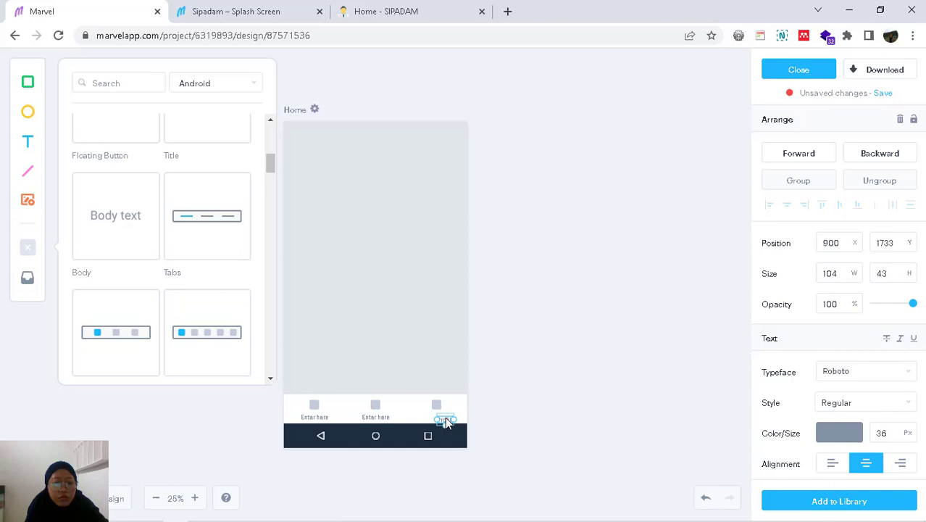
pyautogui.moveTo(444, 419); pyautogui.dragTo(439, 421)
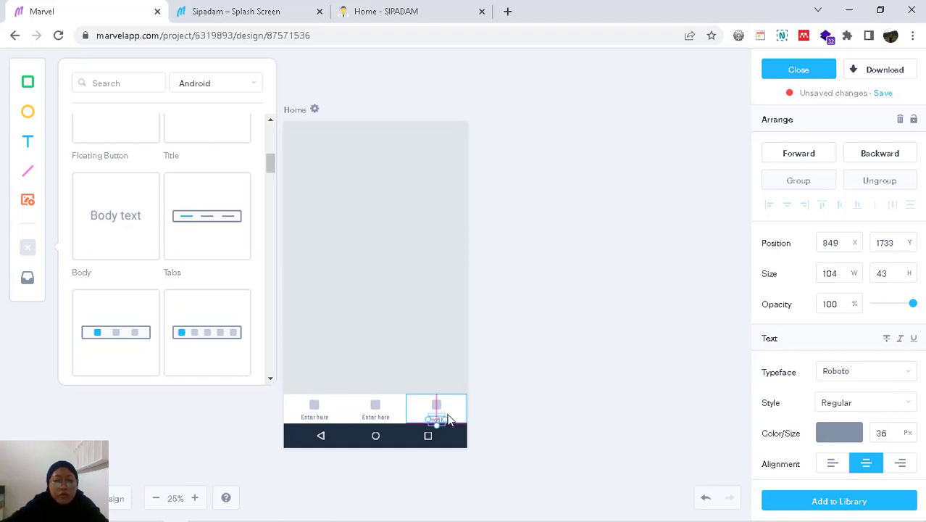
pyautogui.moveTo(447, 419); pyautogui.dragTo(450, 420)
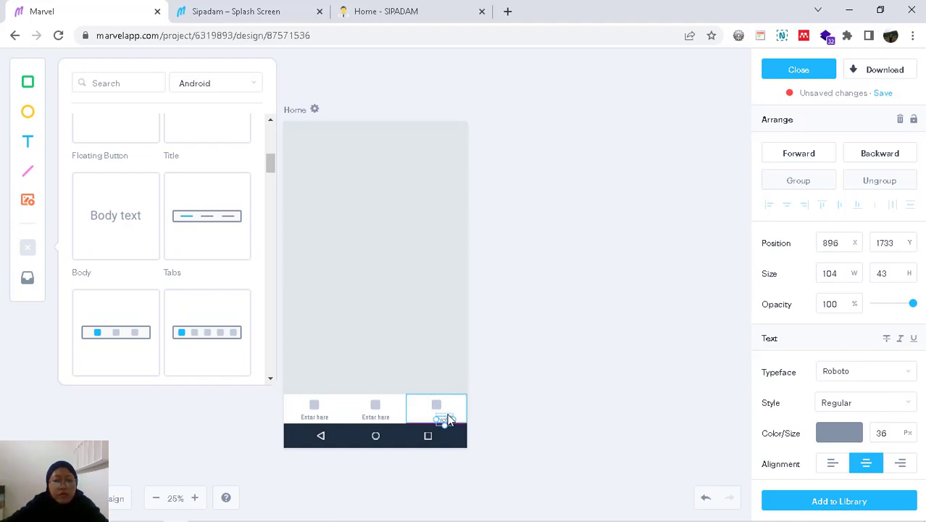
pyautogui.hotkey('shift', 'Up')
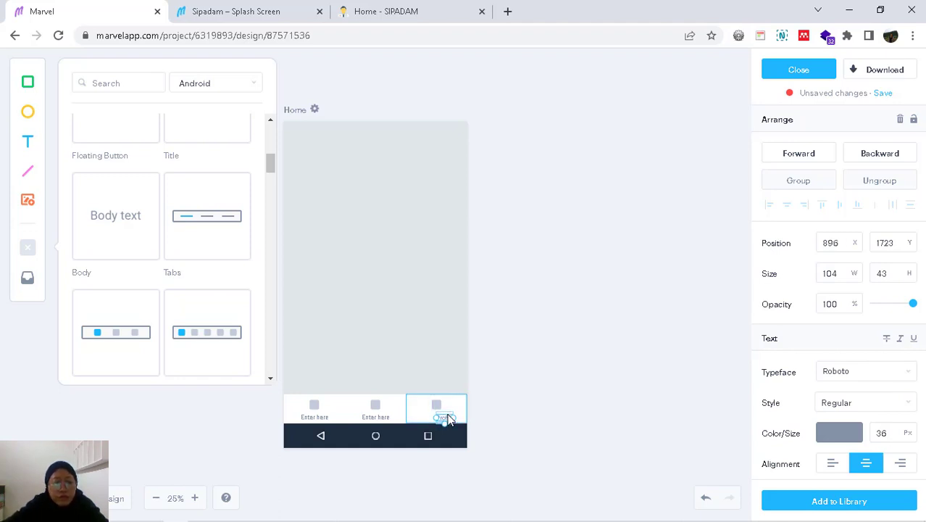
# - Delete the third tab's placeholder icon from the bottom tab bar
pyautogui.click(537, 408)
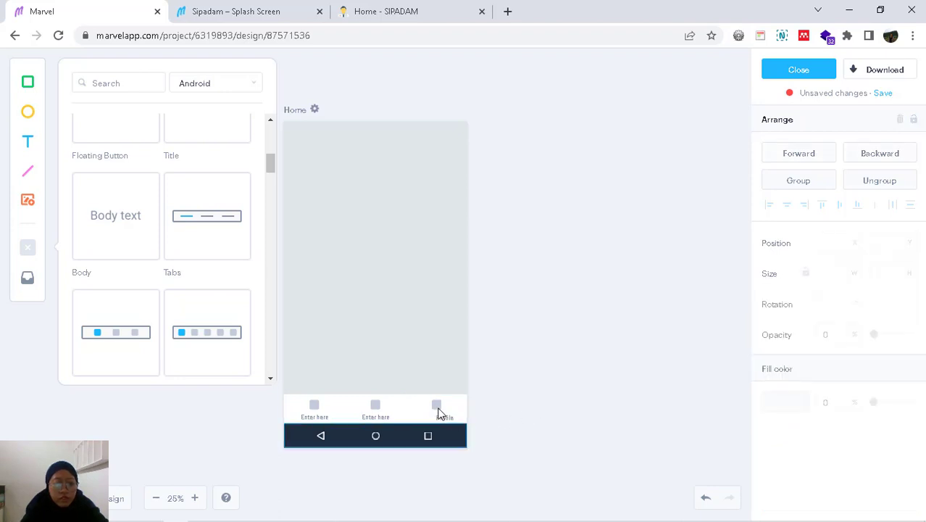
pyautogui.click(438, 411)
pyautogui.click(438, 412)
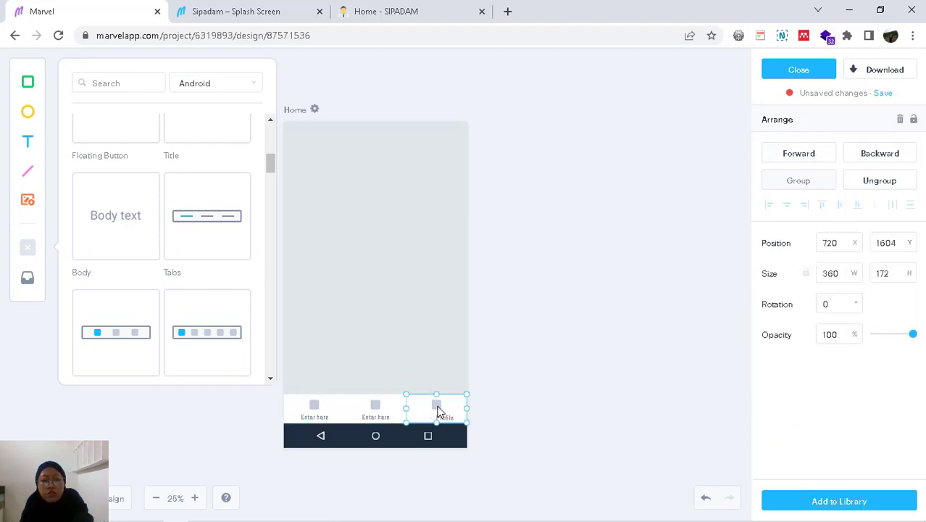
pyautogui.click(437, 411)
pyautogui.press('Delete')
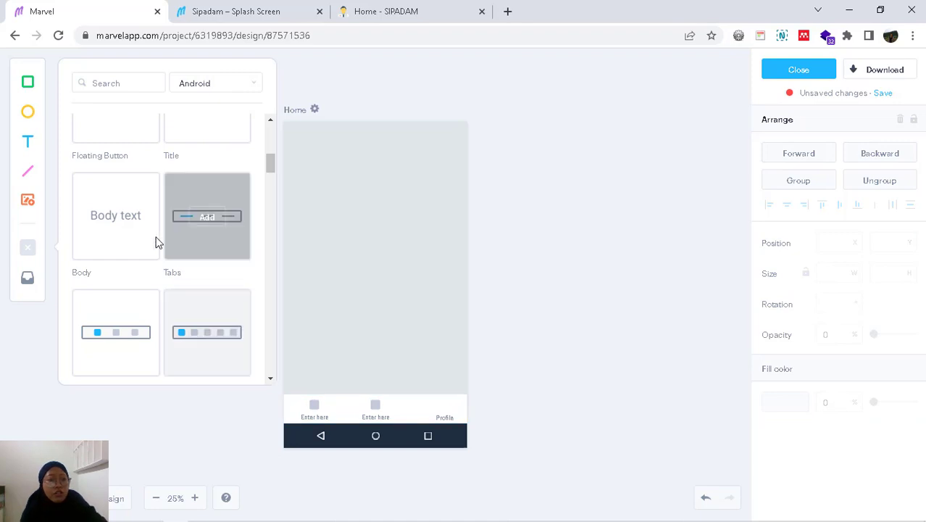
# - Delete the middle tab's placeholder icon and select its label for the Diagnosis text
pyautogui.click(374, 410)
pyautogui.click(375, 410)
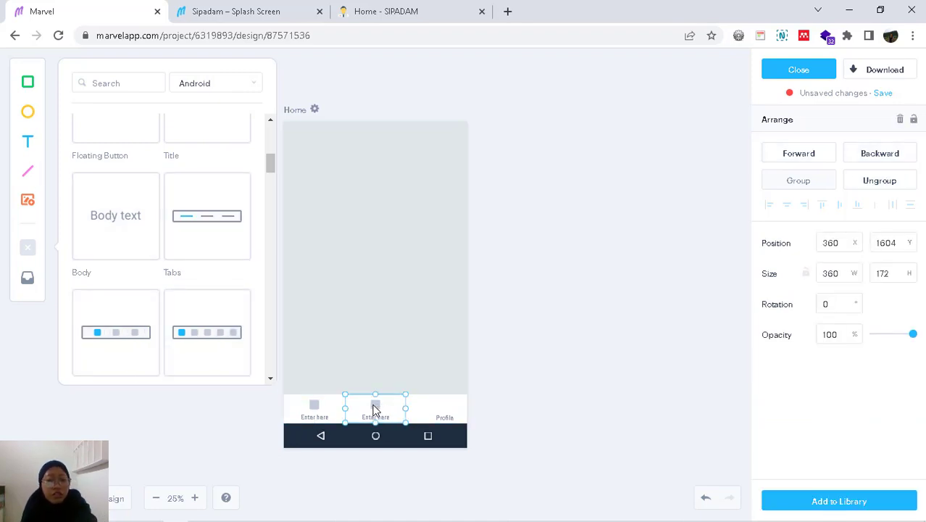
pyautogui.click(376, 405)
pyautogui.press('Delete')
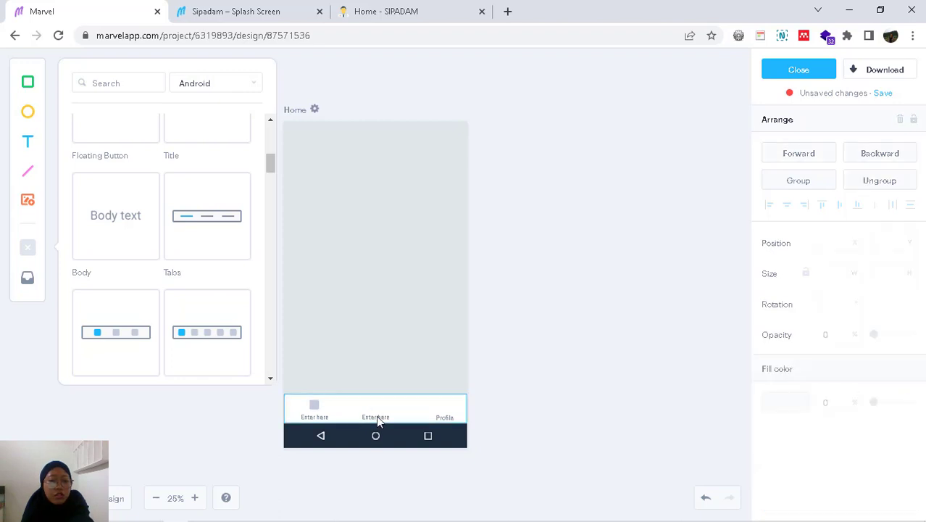
pyautogui.click(376, 415)
pyautogui.click(376, 415)
pyautogui.click(382, 419)
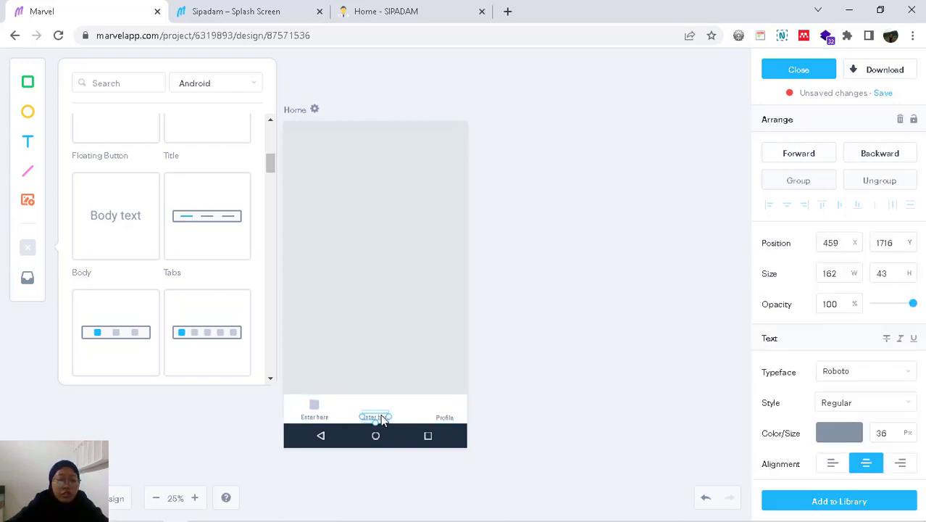
pyautogui.hotkey('ctrl', 'z')
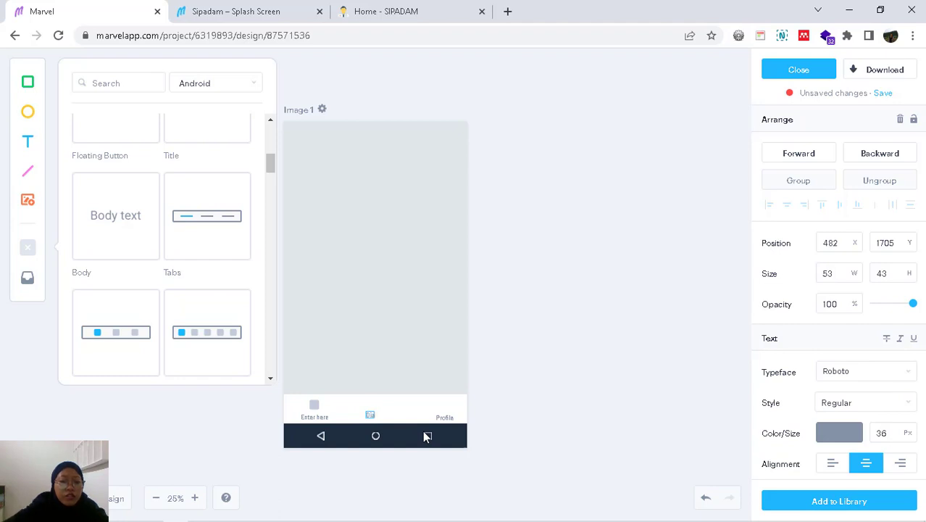
# - Relabel the left tab from 'Enter here' to 'Home'
pyautogui.click(325, 420)
pyautogui.click(322, 421)
pyautogui.click(321, 424)
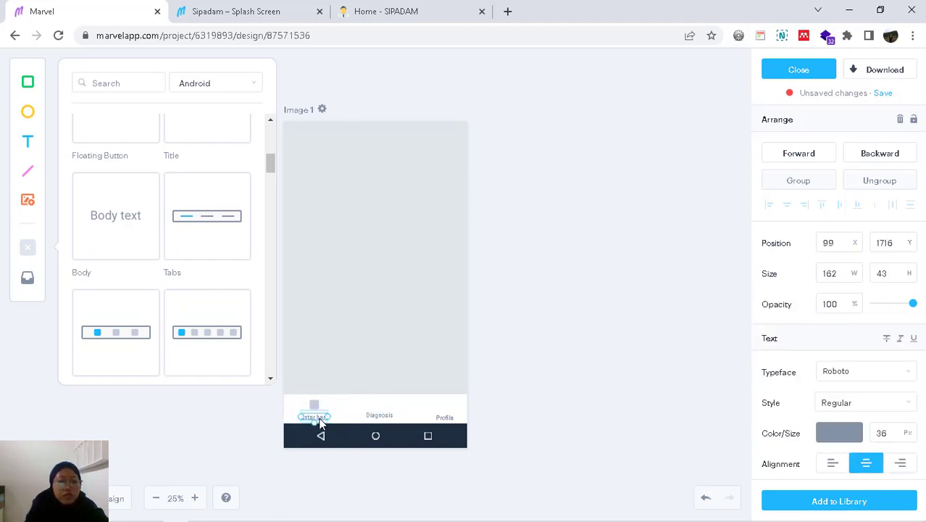
pyautogui.doubleClick(321, 424)
pyautogui.write('Hom')
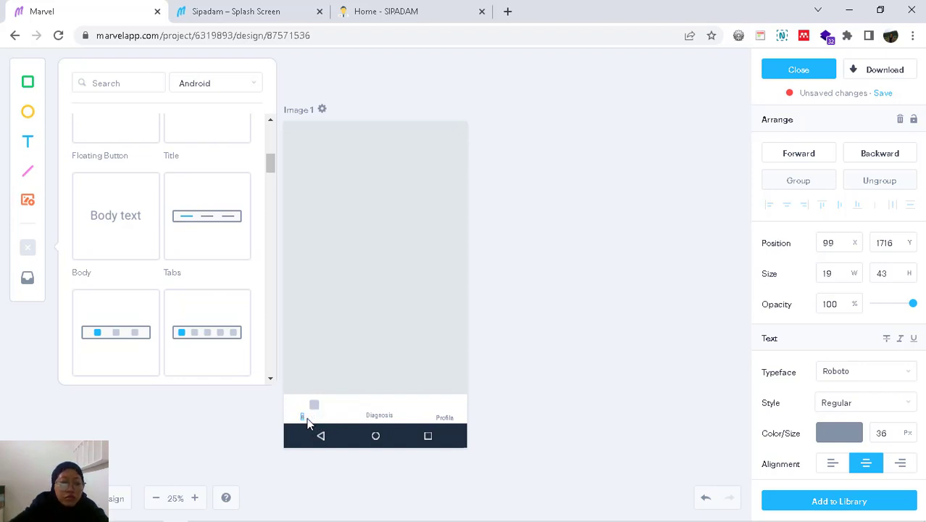
pyautogui.write('Home')
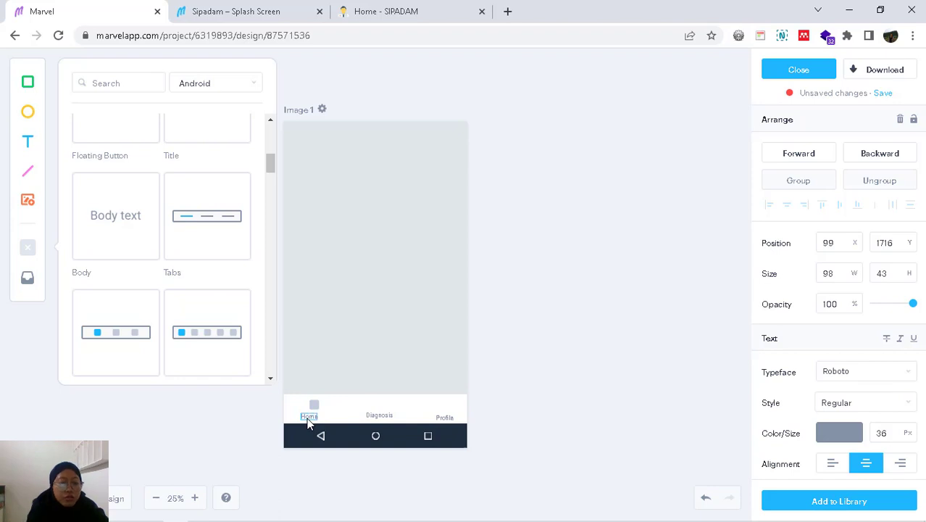
pyautogui.click(318, 418)
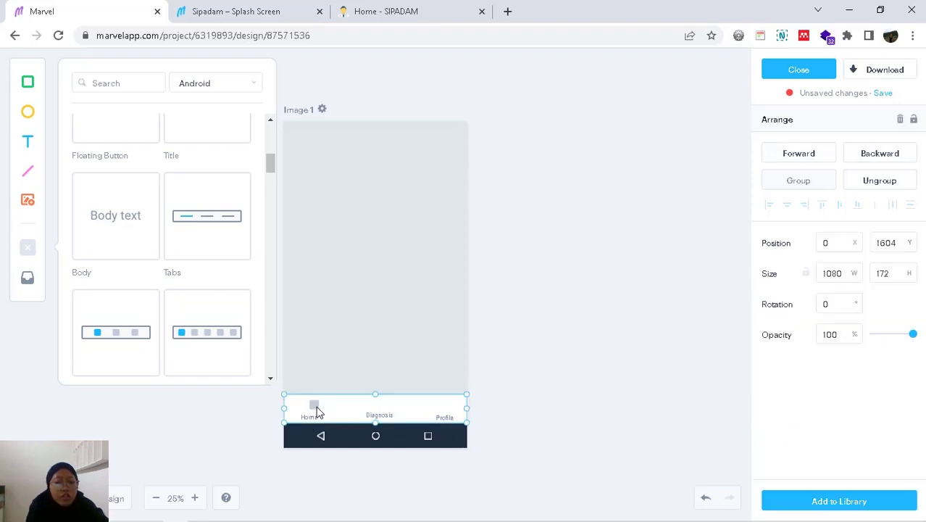
# - Delete the grey placeholder icon above the Home label
pyautogui.click(315, 411)
pyautogui.click(316, 410)
pyautogui.press('Delete')
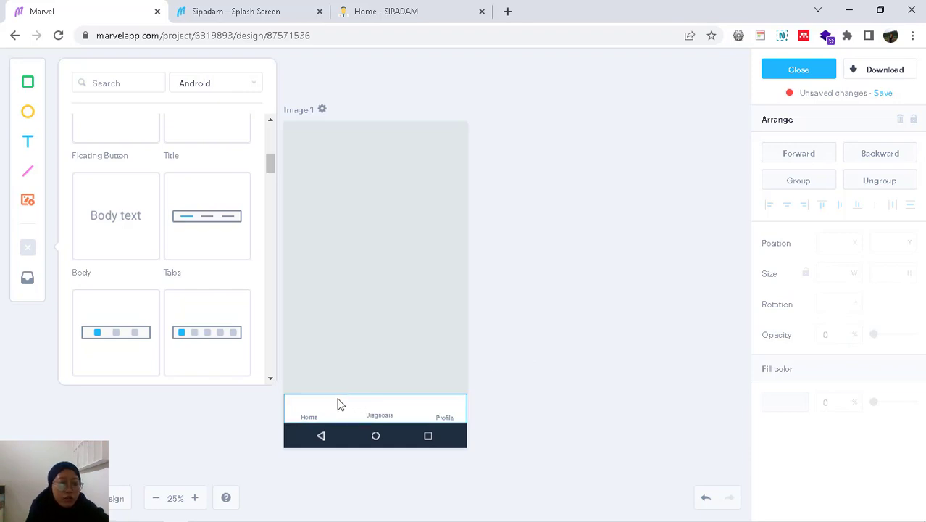
# - Nudge the Diagnosis label down to line up with the other tab labels
pyautogui.click(337, 407)
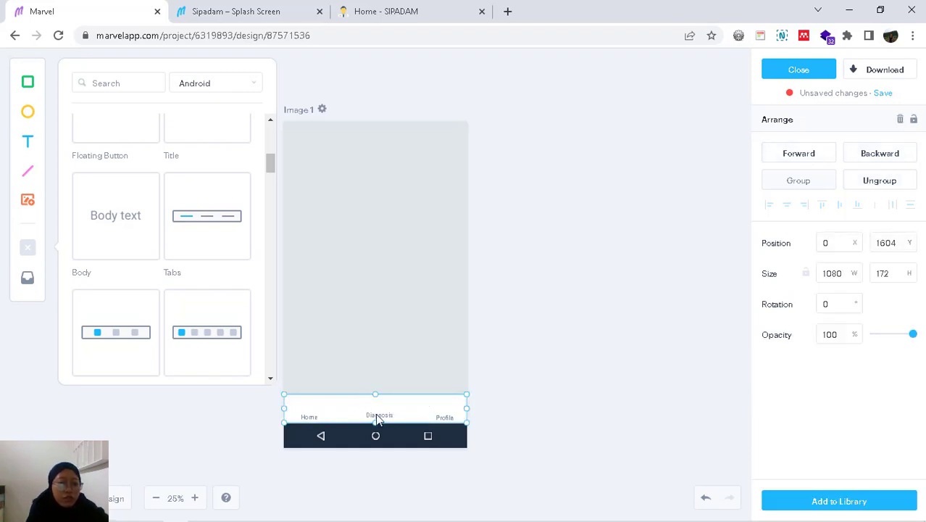
pyautogui.click(376, 418)
pyautogui.click(375, 414)
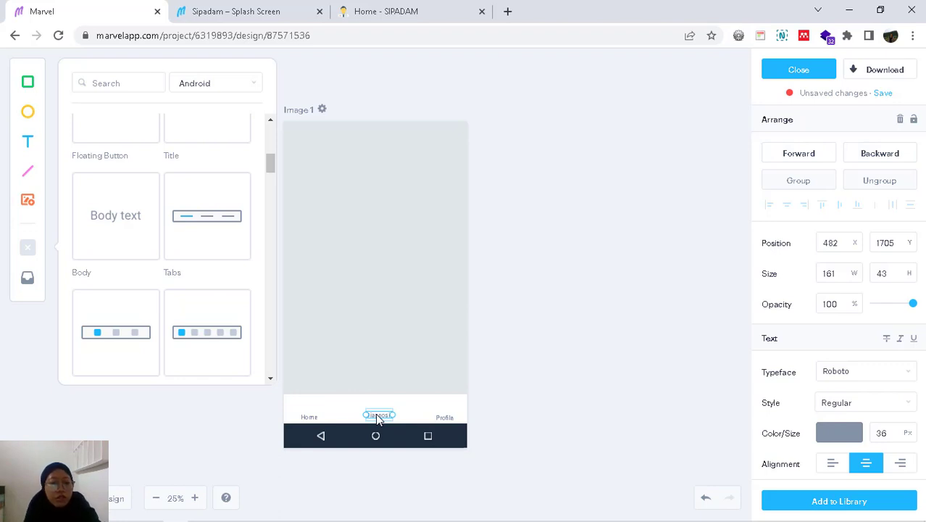
pyautogui.moveTo(376, 415); pyautogui.dragTo(375, 422)
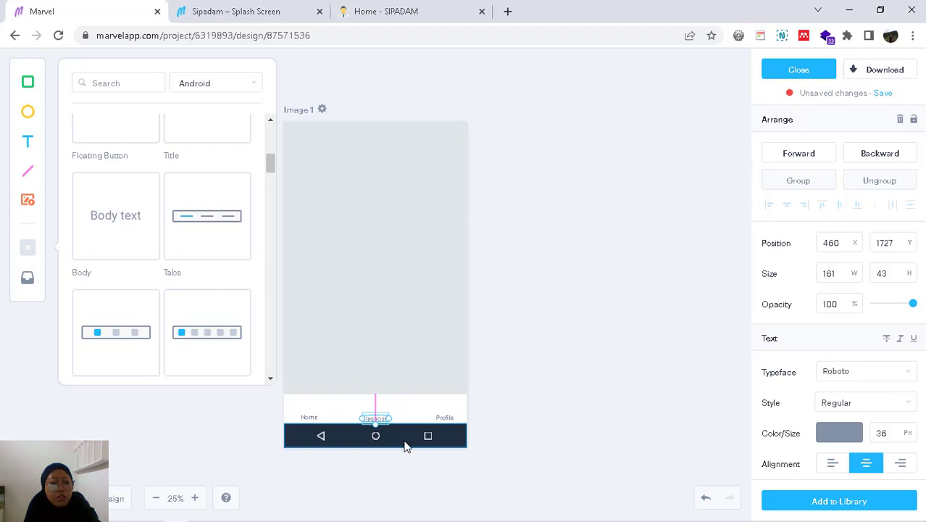
pyautogui.click(578, 402)
pyautogui.moveTo(208, 216)
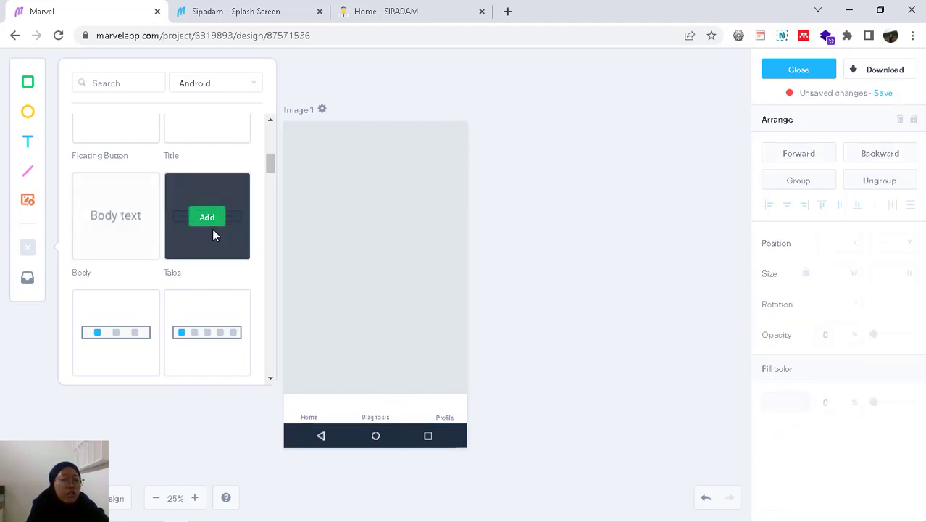
# - Place a person icon from the 'user' icon search above the Profile label
pyautogui.click(30, 204)
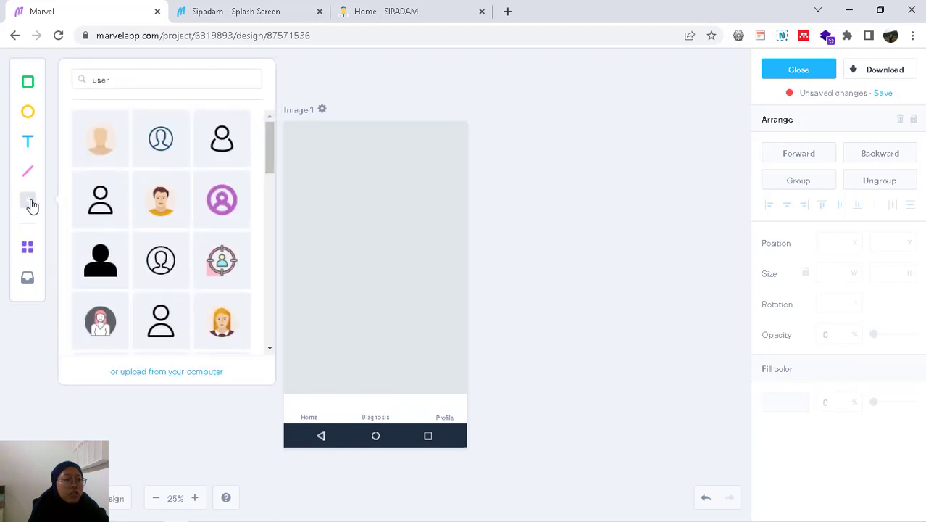
pyautogui.click(153, 86)
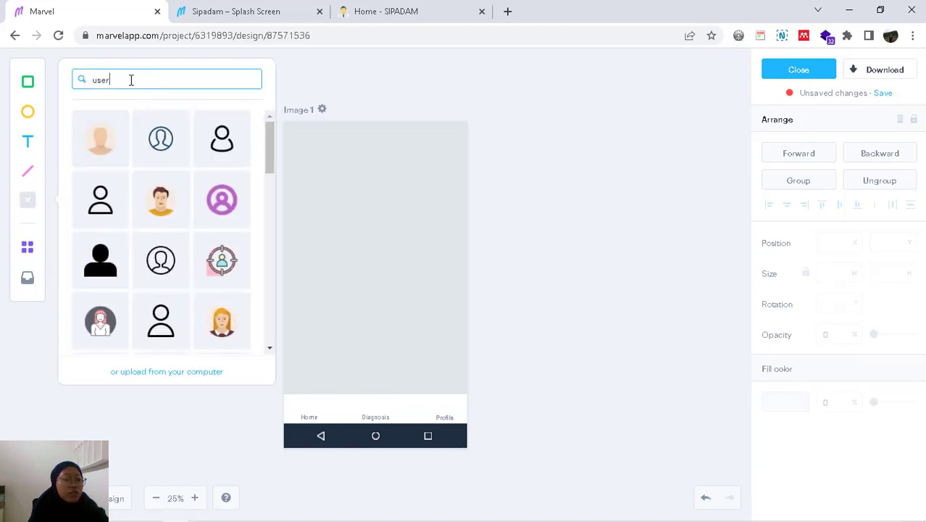
pyautogui.moveTo(221, 139)
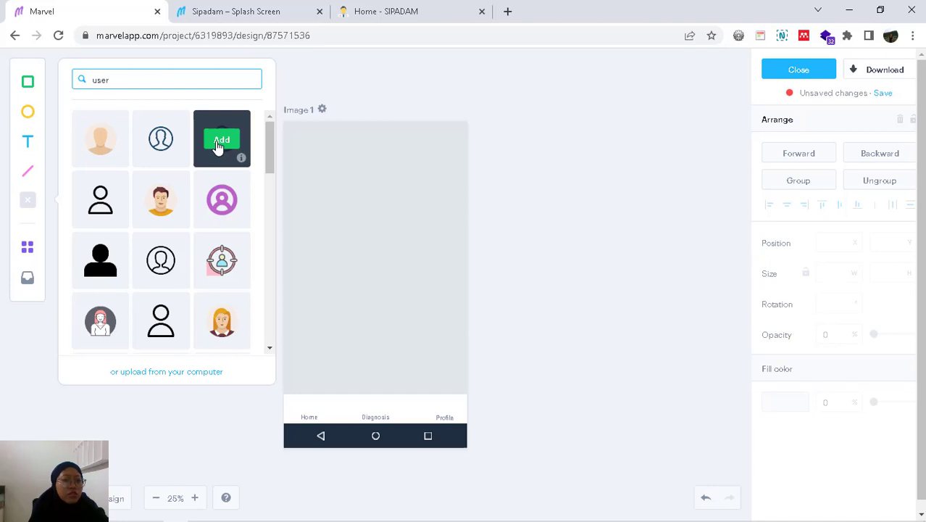
pyautogui.moveTo(218, 144)
pyautogui.mouseDown()
pyautogui.moveTo(371, 295)
pyautogui.moveTo(445, 406)
pyautogui.mouseUp()
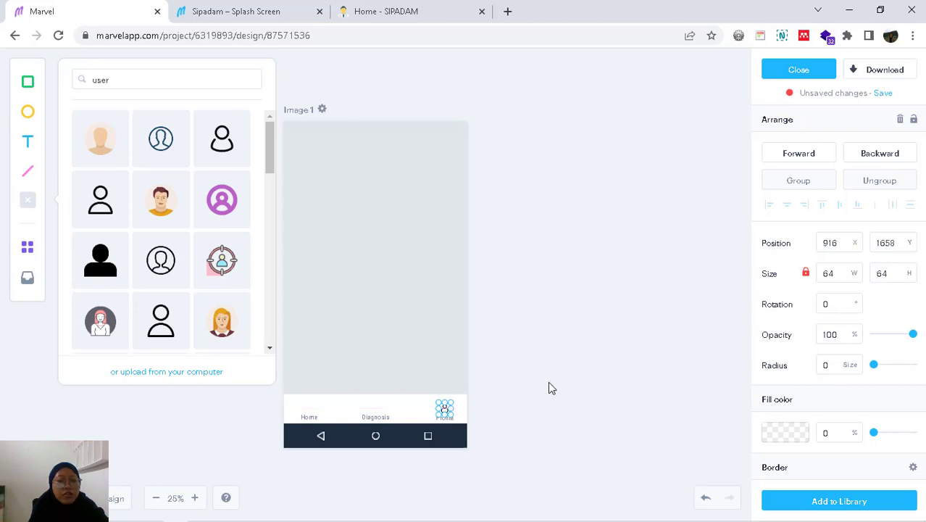
pyautogui.click(528, 381)
# - Search the icon library for 'test' and retry until the results load
pyautogui.doubleClick(152, 86)
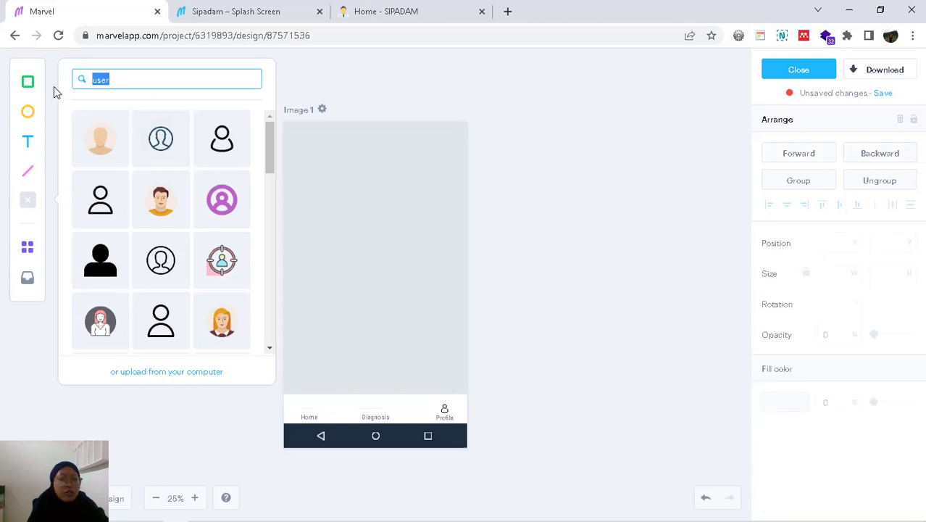
pyautogui.press('BackSpace')
pyautogui.write('test')
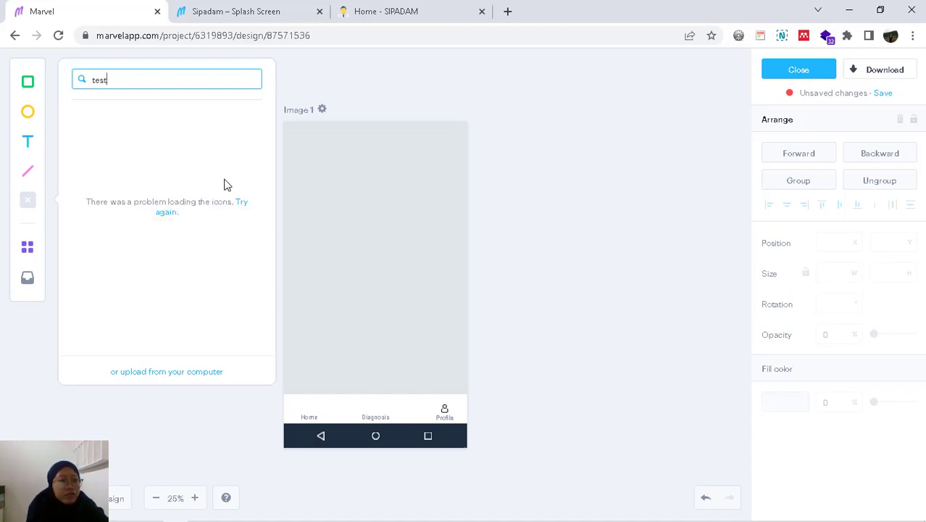
pyautogui.click(242, 203)
pyautogui.tripleClick(243, 202)
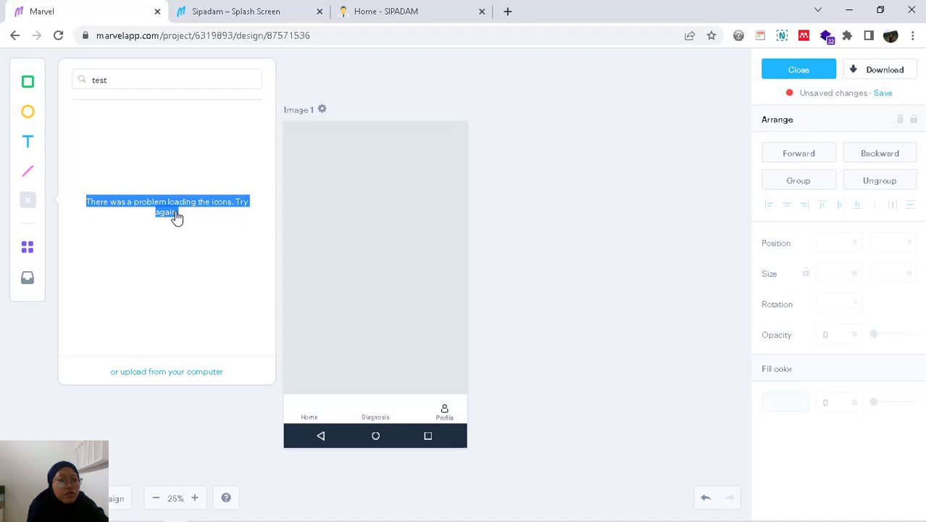
pyautogui.click(180, 80)
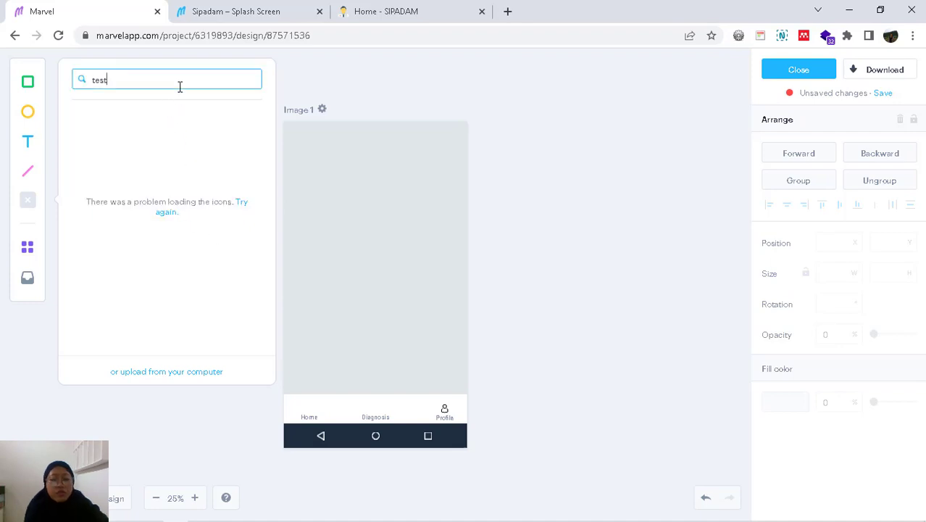
pyautogui.press('Return')
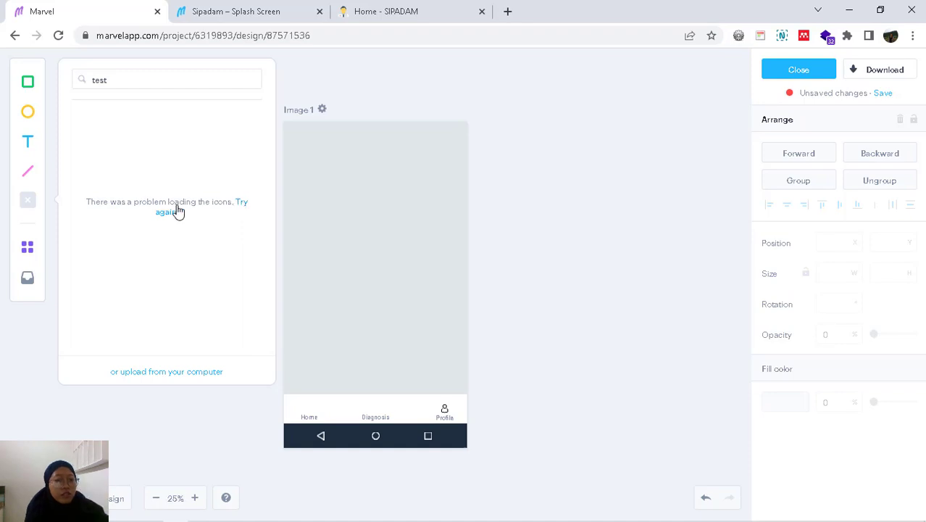
pyautogui.click(240, 203)
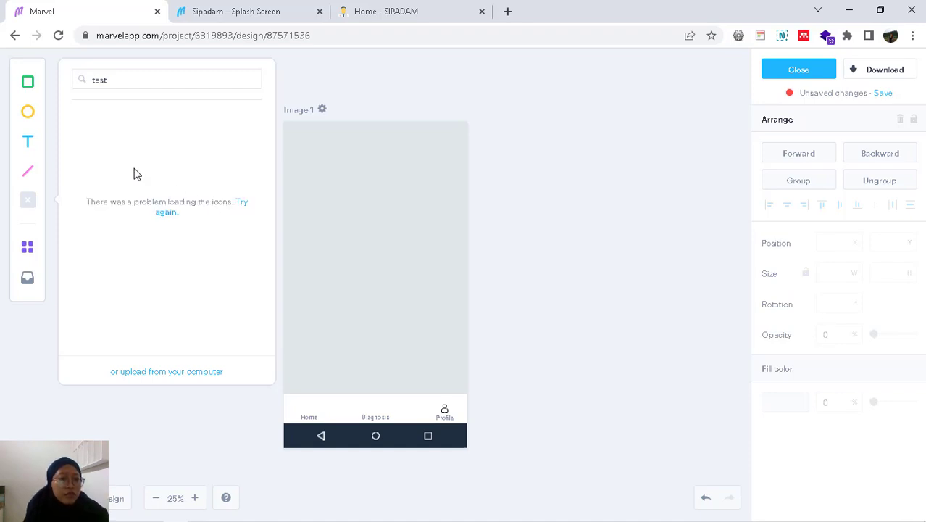
pyautogui.click(238, 201)
# - Place the first document icon above the Diagnosis label at 508, 1658
pyautogui.click(116, 149)
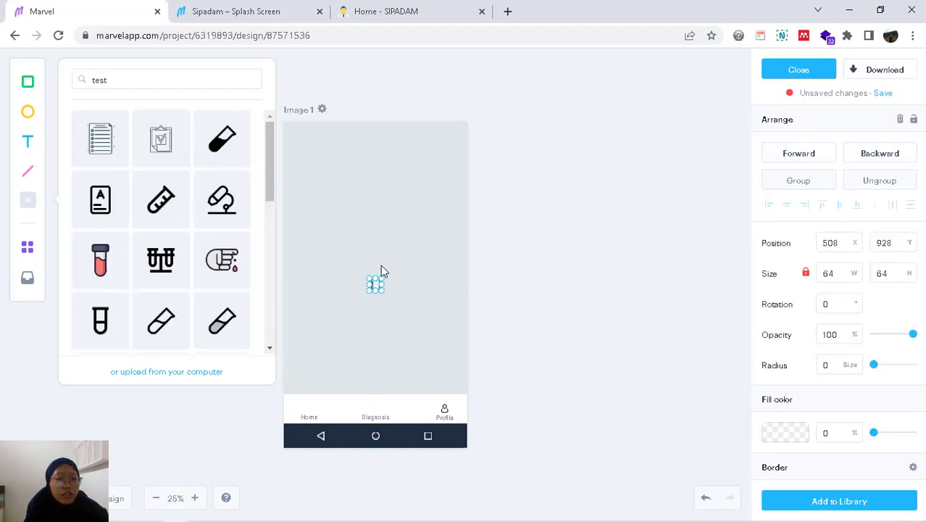
pyautogui.moveTo(378, 281); pyautogui.dragTo(376, 410)
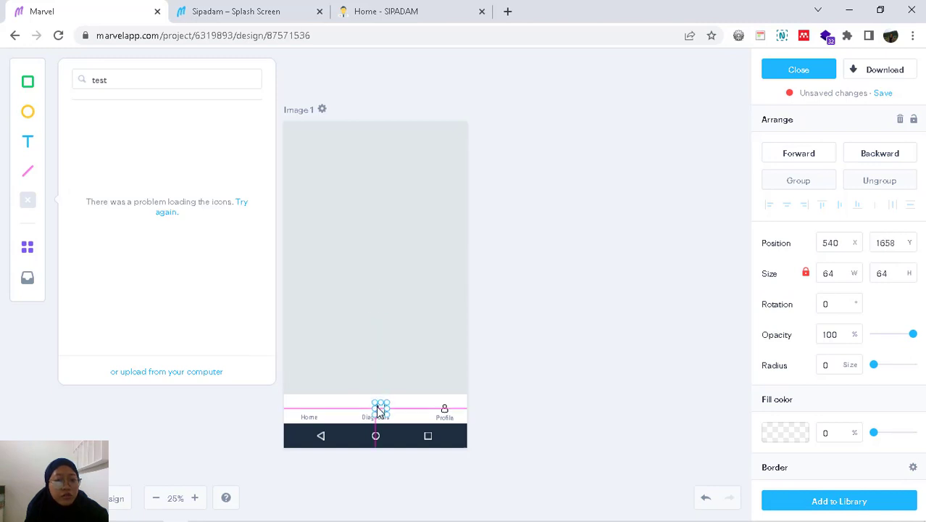
pyautogui.click(166, 212)
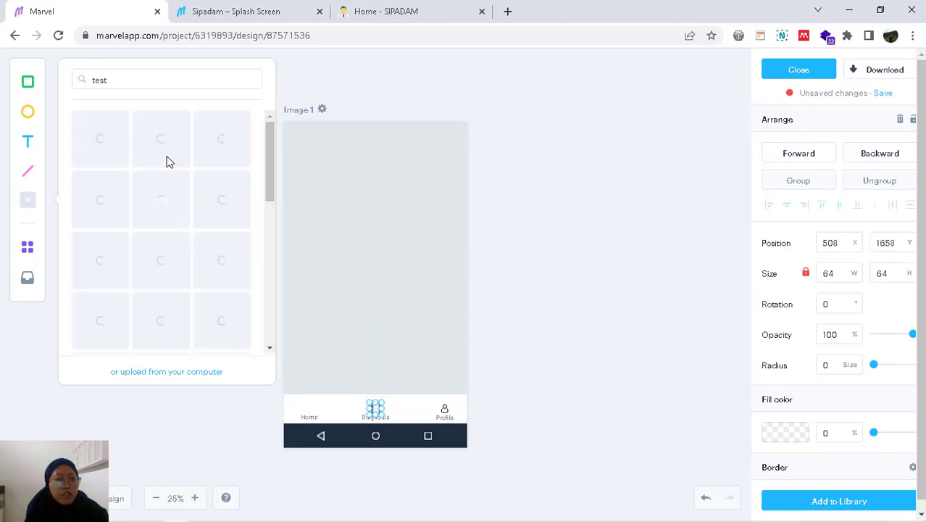
pyautogui.tripleClick(198, 80)
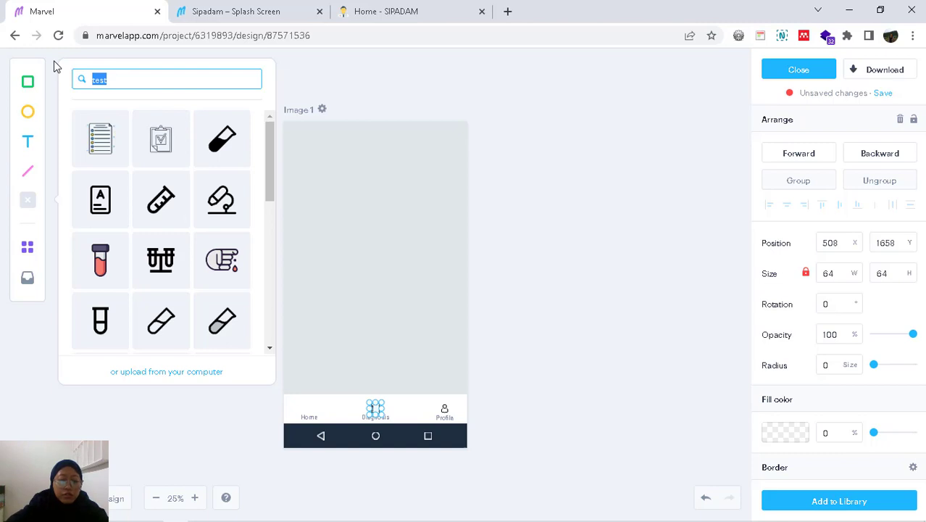
# - Search icons for 'home' and place a house icon above the Home tab label
pyautogui.write('home')
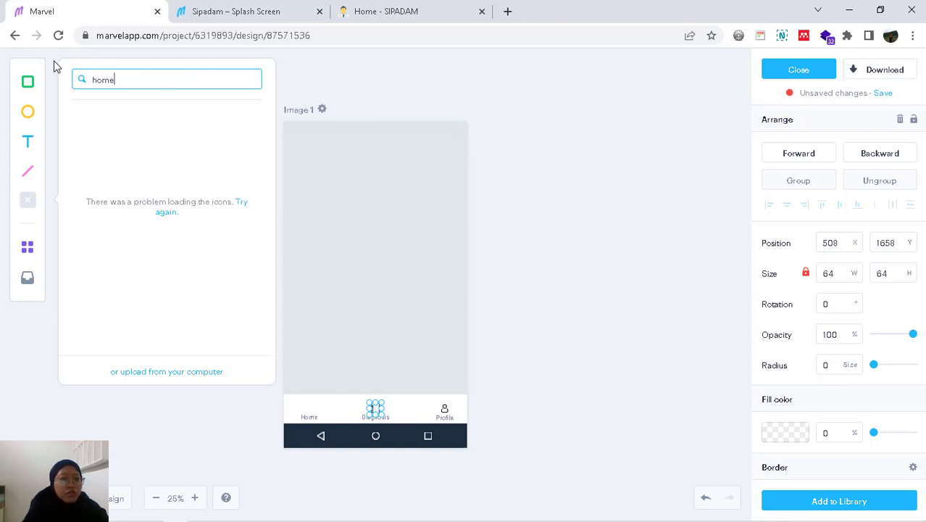
pyautogui.click(244, 205)
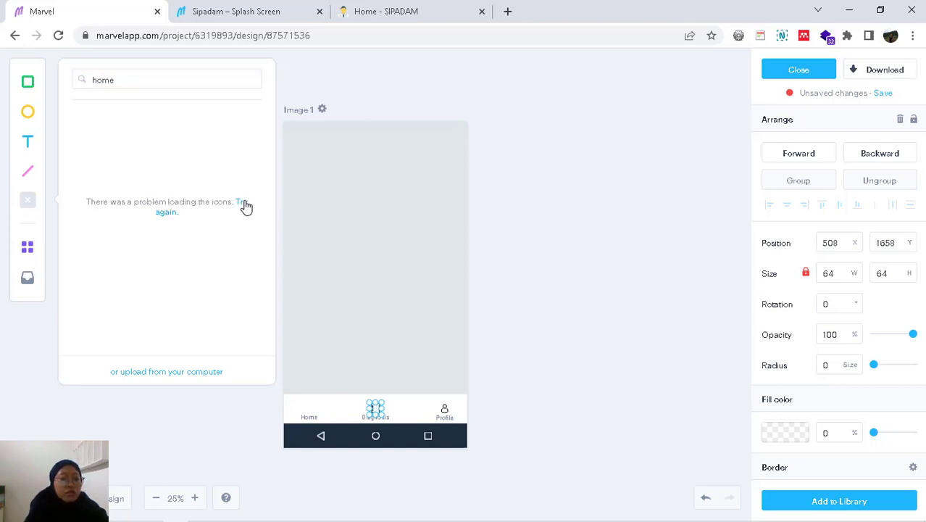
pyautogui.click(176, 86)
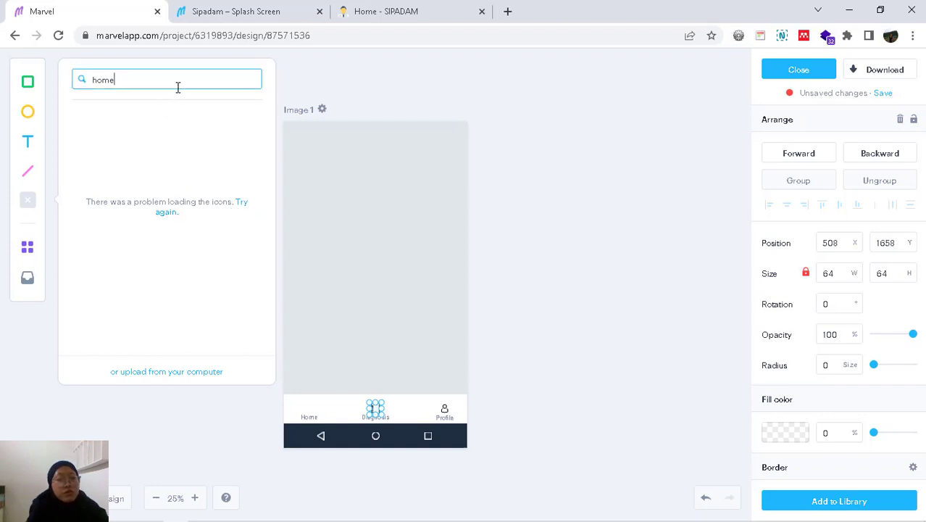
pyautogui.click(239, 206)
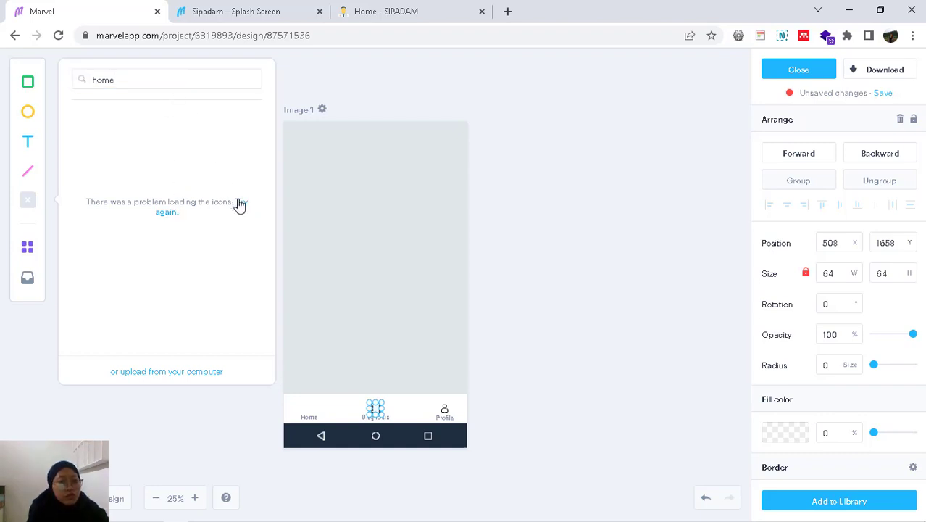
pyautogui.click(567, 296)
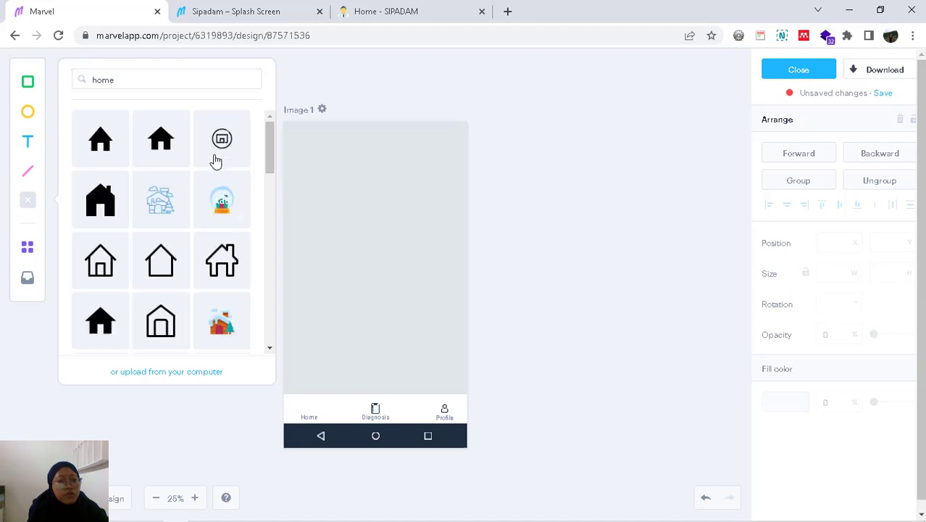
pyautogui.click(100, 266)
pyautogui.moveTo(376, 281); pyautogui.dragTo(310, 411)
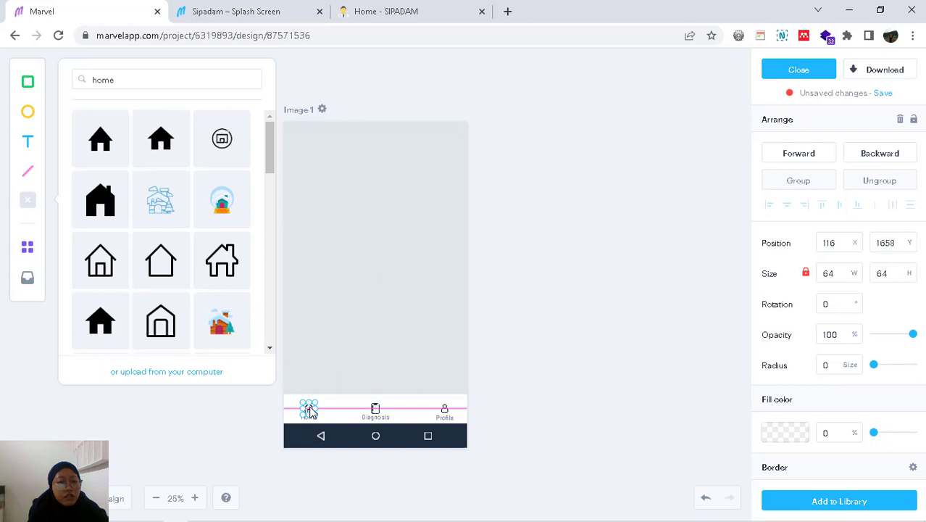
pyautogui.click(644, 368)
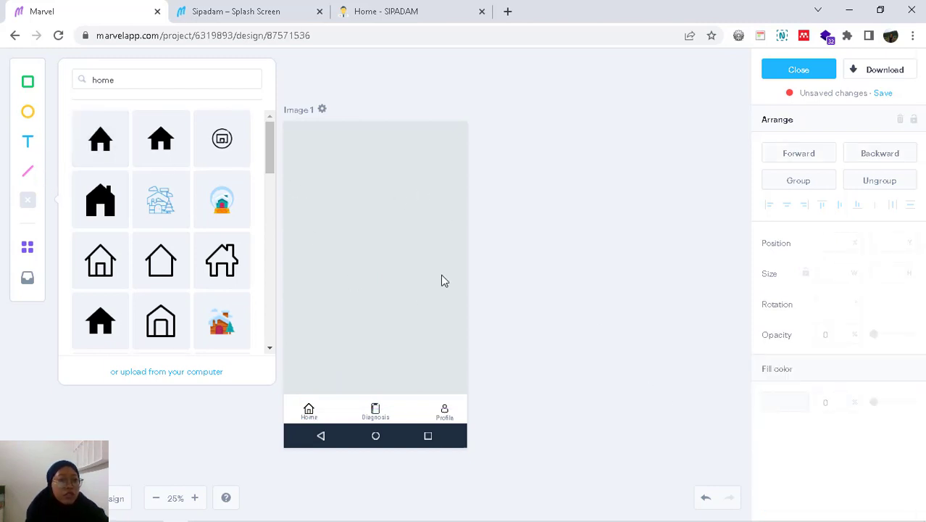
# - Add a text element, delete its placeholder, and switch from the icon library to the Android components
pyautogui.click(26, 142)
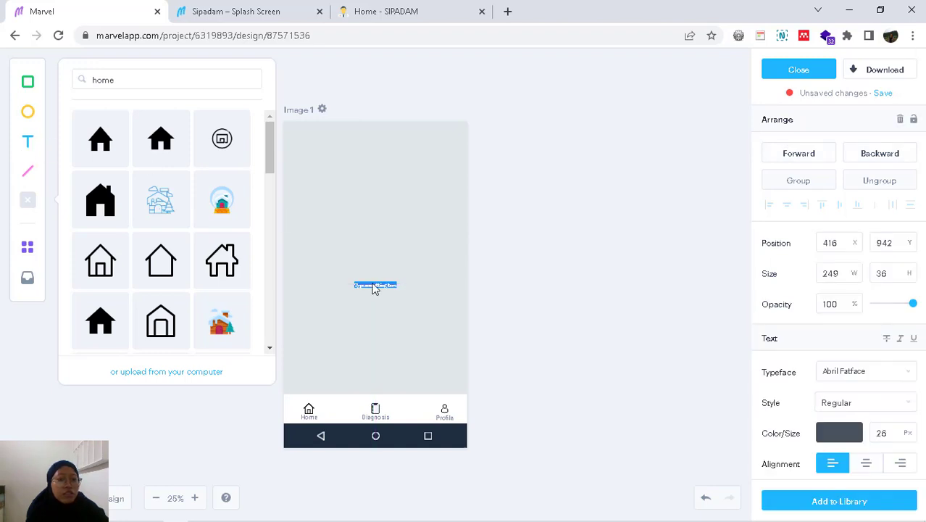
pyautogui.press('BackSpace')
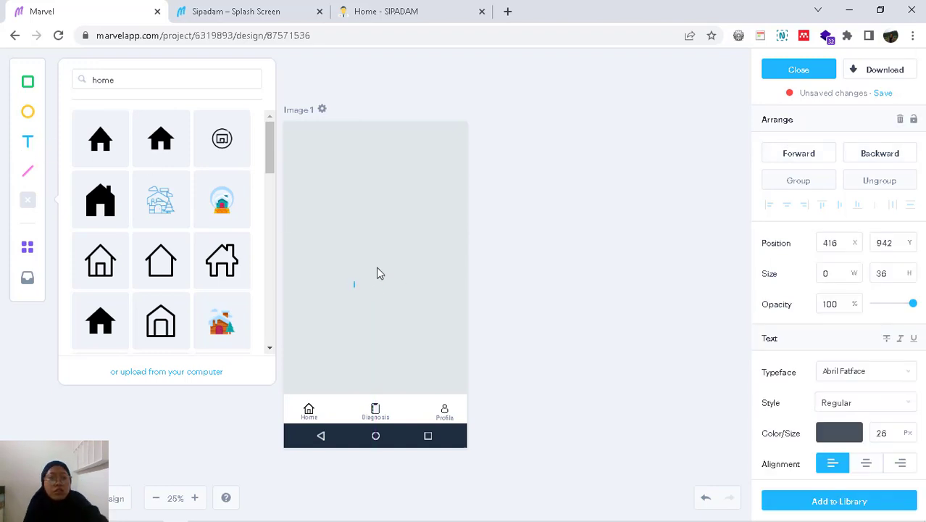
pyautogui.click(28, 201)
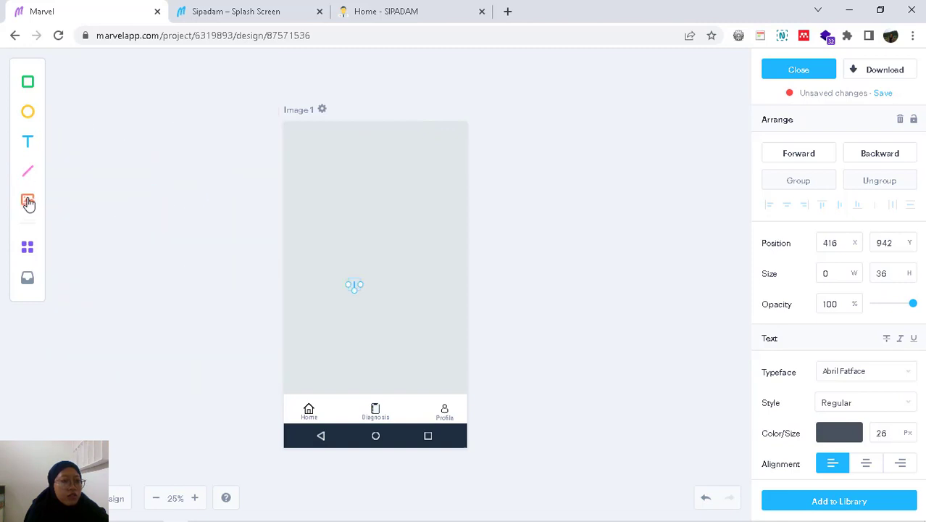
pyautogui.click(28, 249)
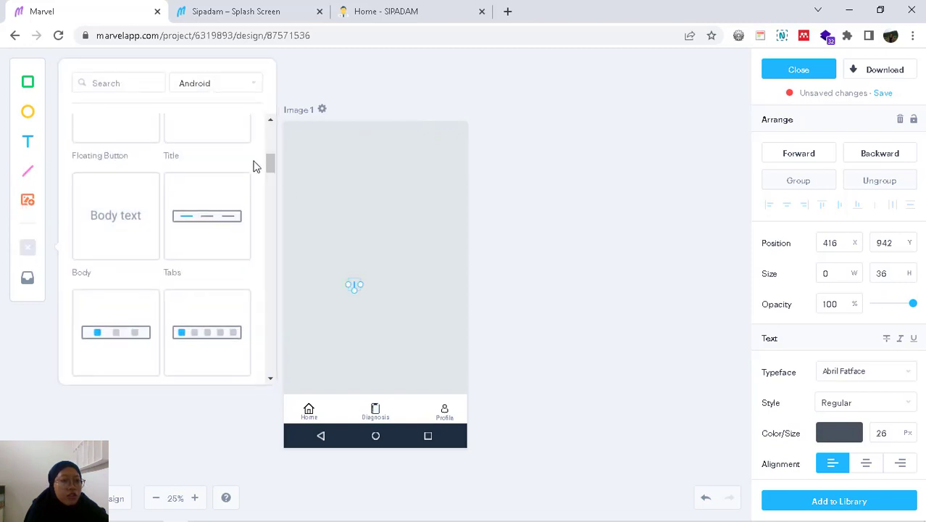
pyautogui.scroll(1, 268, 166)
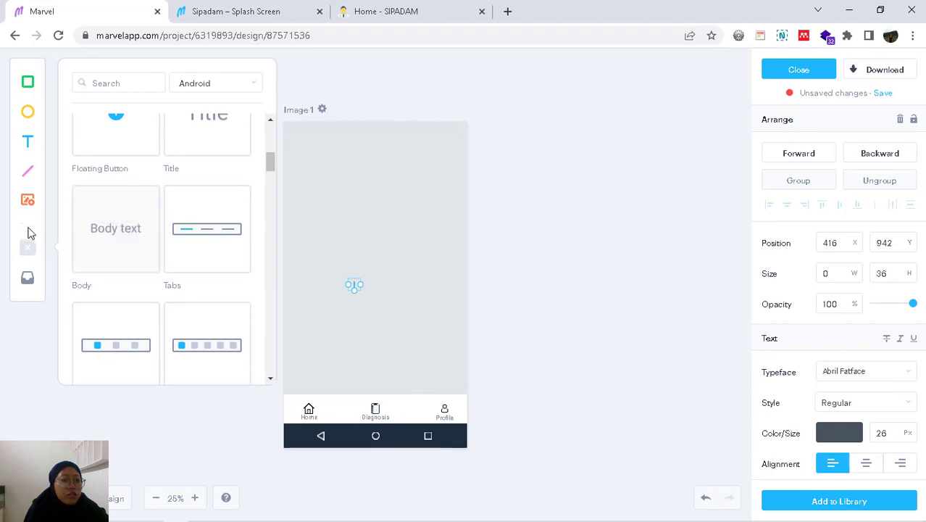
pyautogui.moveTo(271, 162); pyautogui.dragTo(269, 155)
# - Add a Title component reading 'Tanggal' at the top right of the screen
pyautogui.click(208, 180)
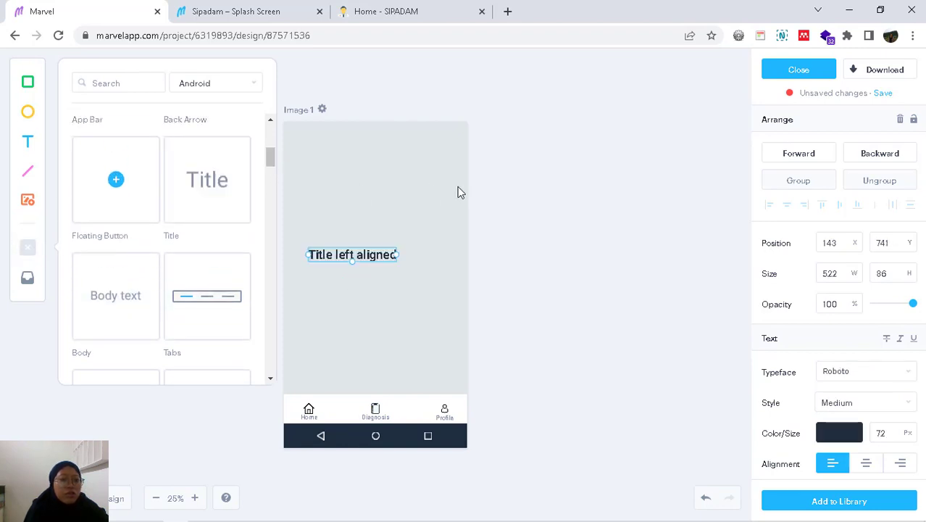
pyautogui.moveTo(359, 246); pyautogui.dragTo(426, 139)
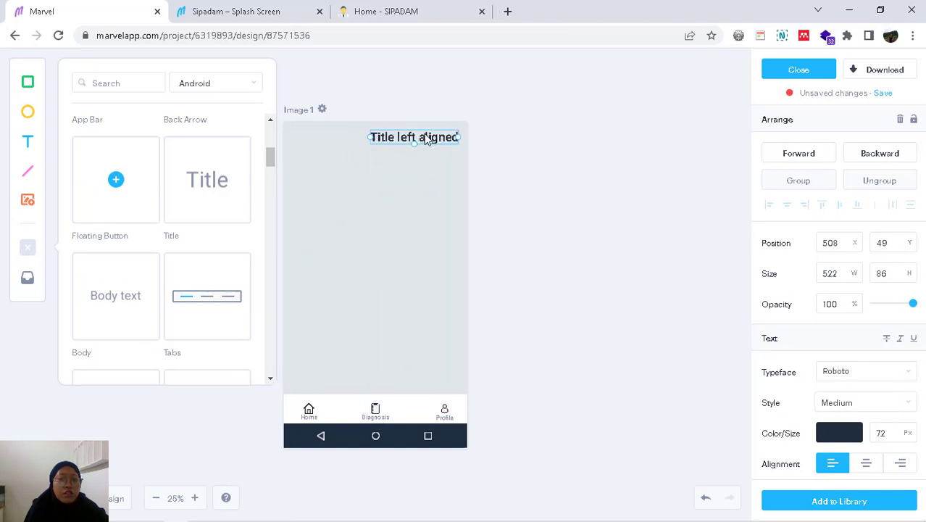
pyautogui.doubleClick(426, 138)
pyautogui.press('BackSpace')
pyautogui.press('BackSpace')
pyautogui.press('BackSpace')
pyautogui.press('BackSpace')
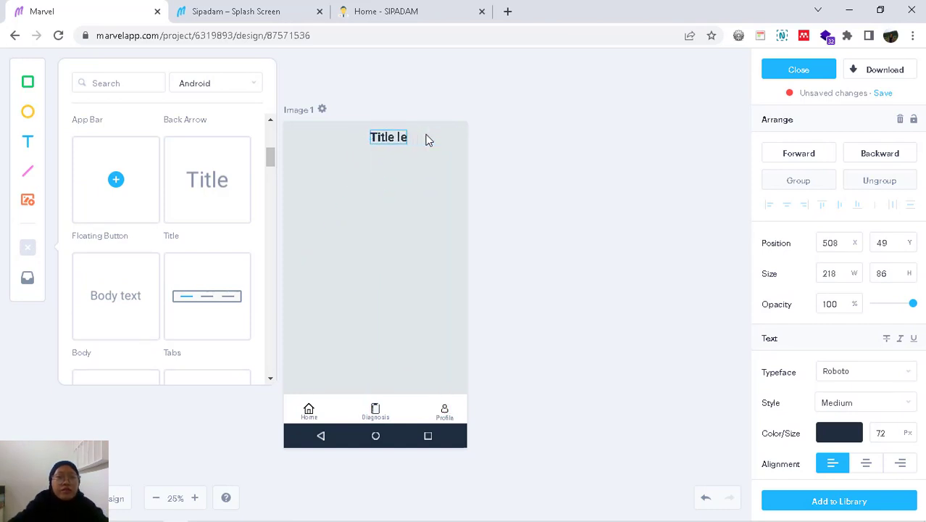
pyautogui.press('BackSpace')
pyautogui.press('BackSpace')
pyautogui.press('BackSpace')
pyautogui.press('BackSpace')
pyautogui.press('BackSpace')
pyautogui.press('BackSpace')
pyautogui.write('ng')
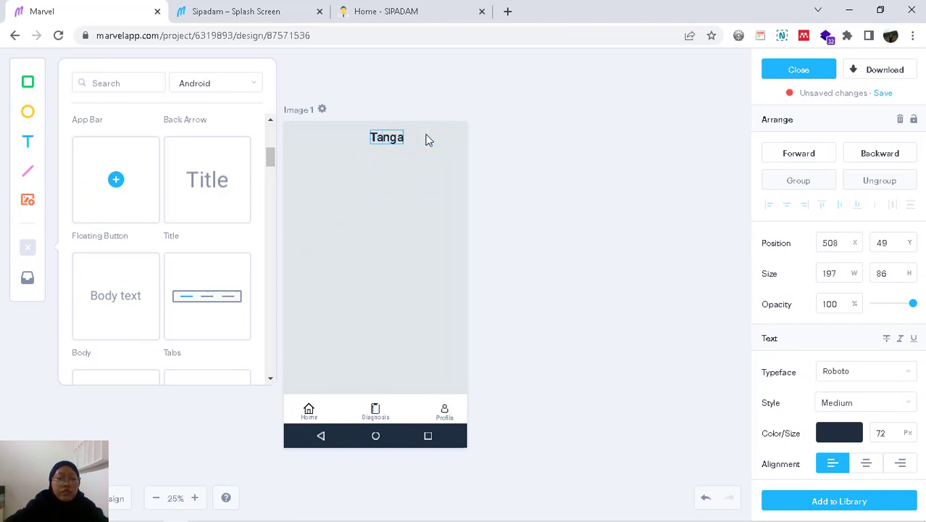
pyautogui.write('gal')
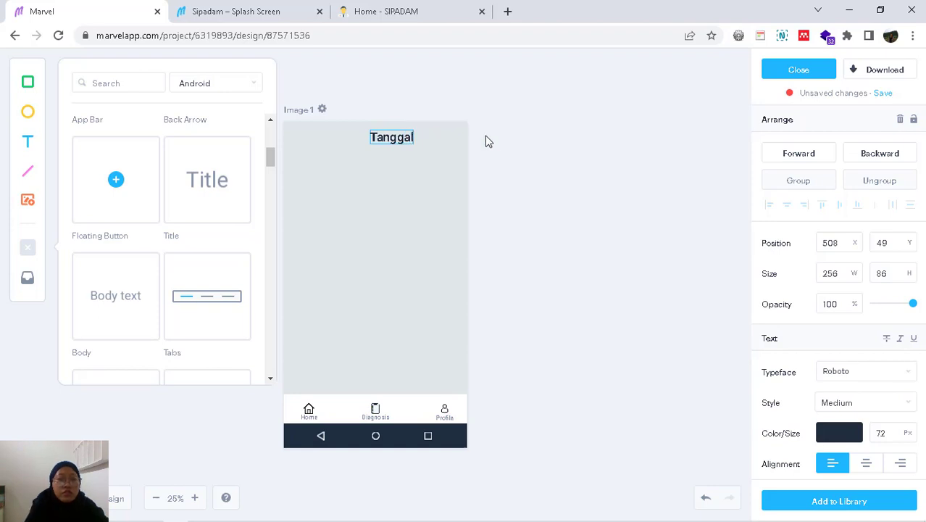
pyautogui.click(410, 144)
pyautogui.moveTo(417, 145); pyautogui.dragTo(454, 145)
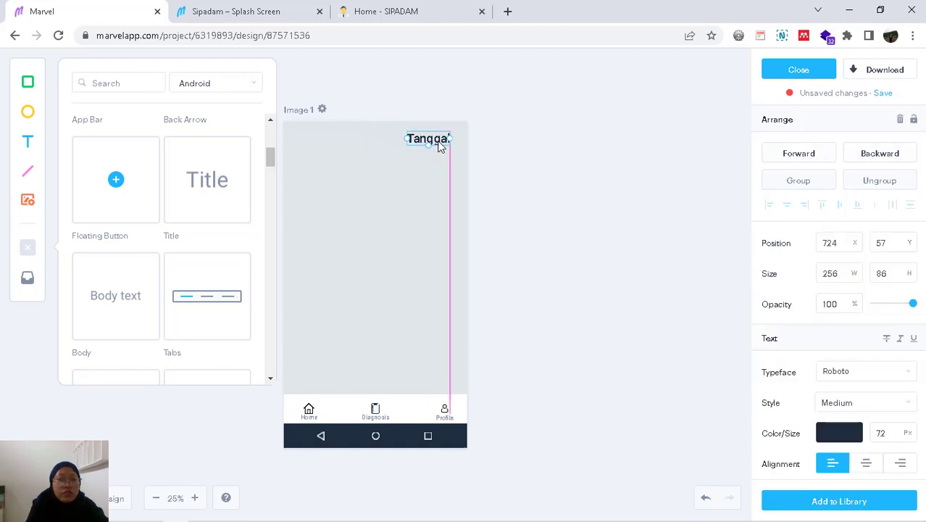
pyautogui.click(507, 138)
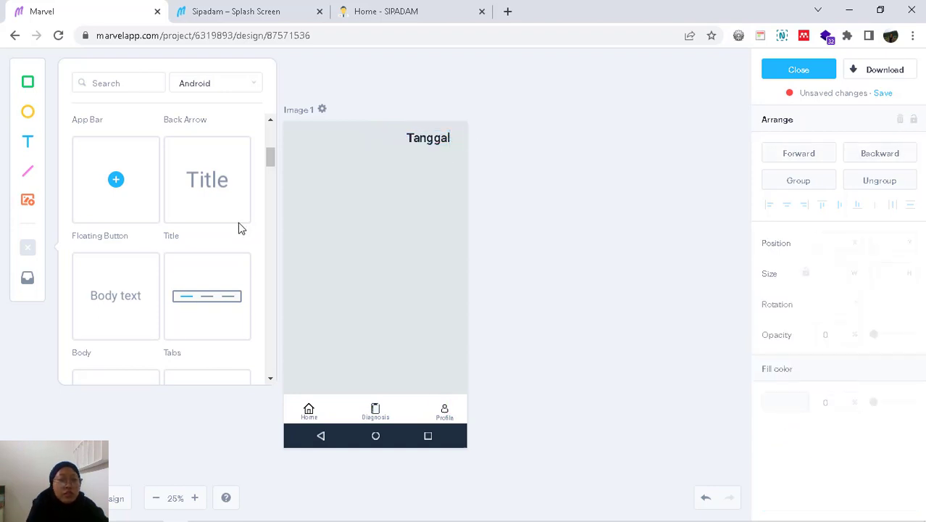
# - Add a second Title reading 'Diabetes Mellitus', centred below Tanggal
pyautogui.click(205, 183)
pyautogui.doubleClick(372, 254)
pyautogui.doubleClick(373, 255)
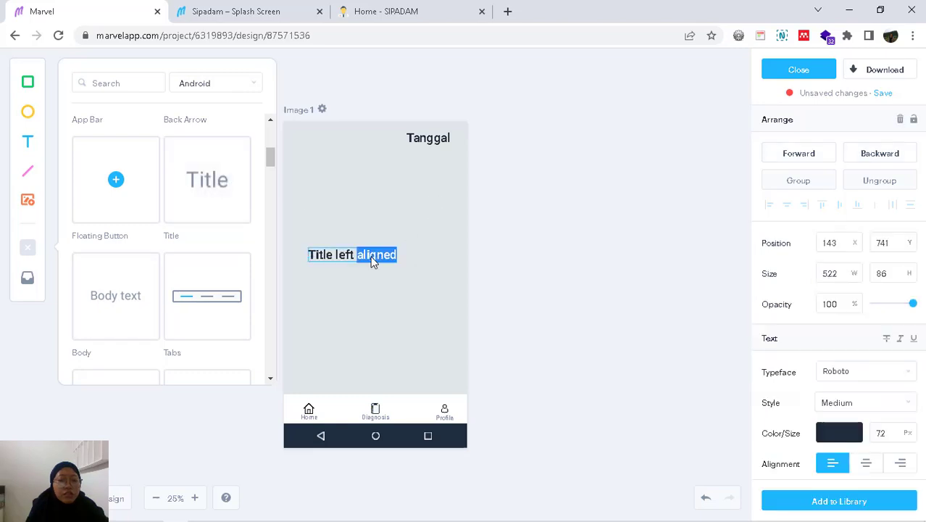
pyautogui.press('BackSpace')
pyautogui.press('BackSpace')
pyautogui.press('BackSpace')
pyautogui.press('BackSpace')
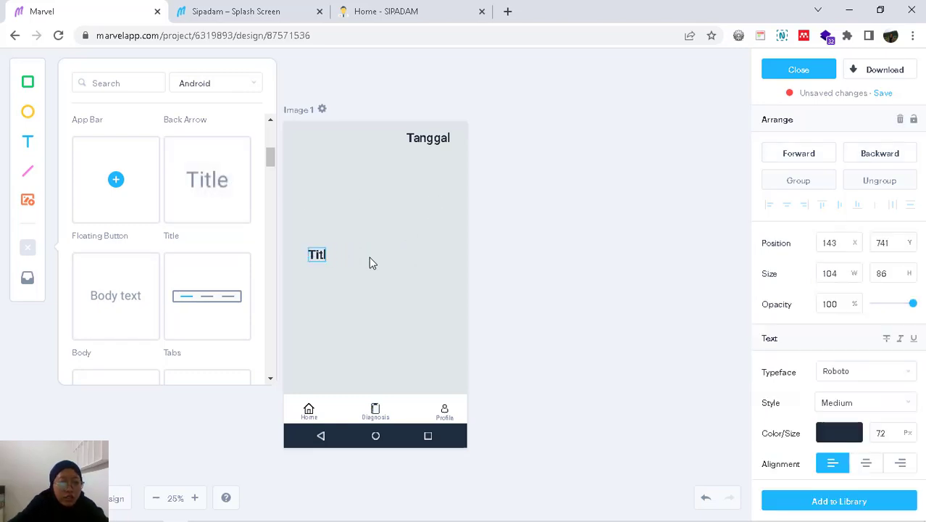
pyautogui.press('BackSpace')
pyautogui.press('BackSpace')
pyautogui.press('BackSpace')
pyautogui.press('BackSpace')
pyautogui.write('Di')
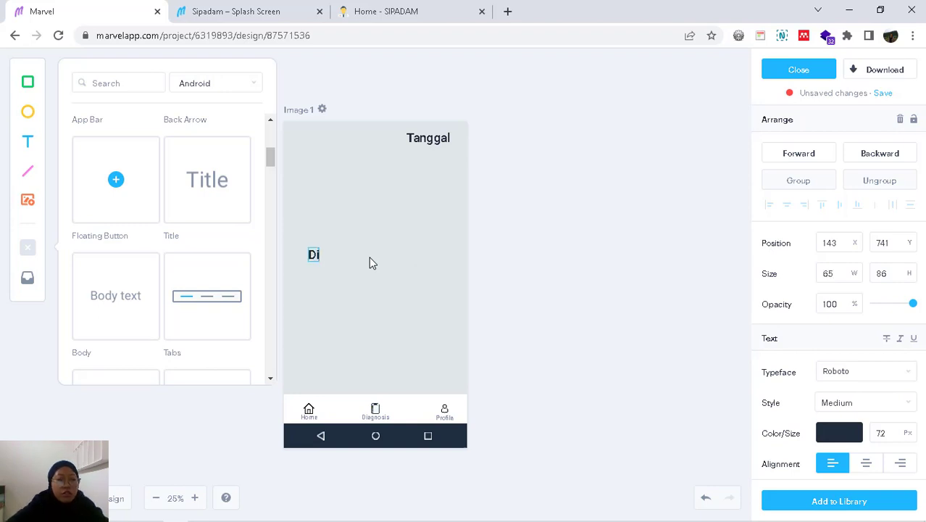
pyautogui.write('abetes Me')
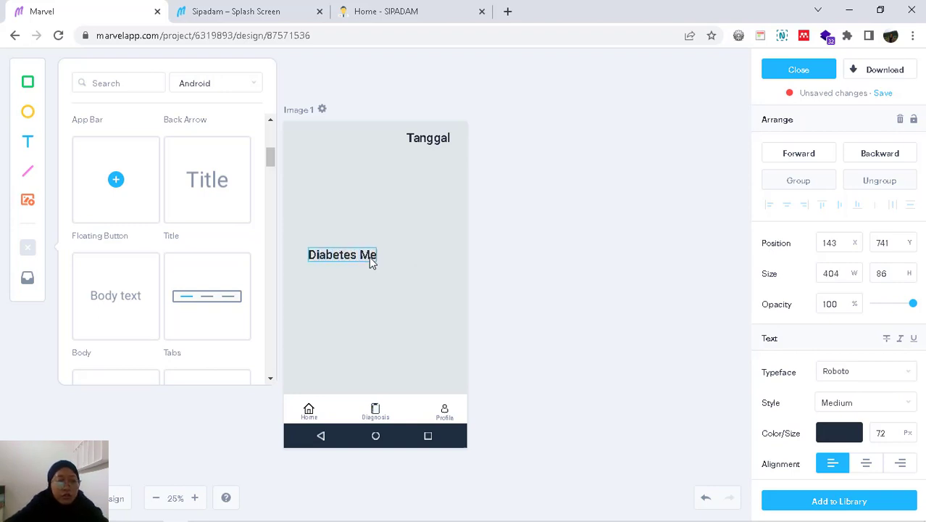
pyautogui.write('llitus')
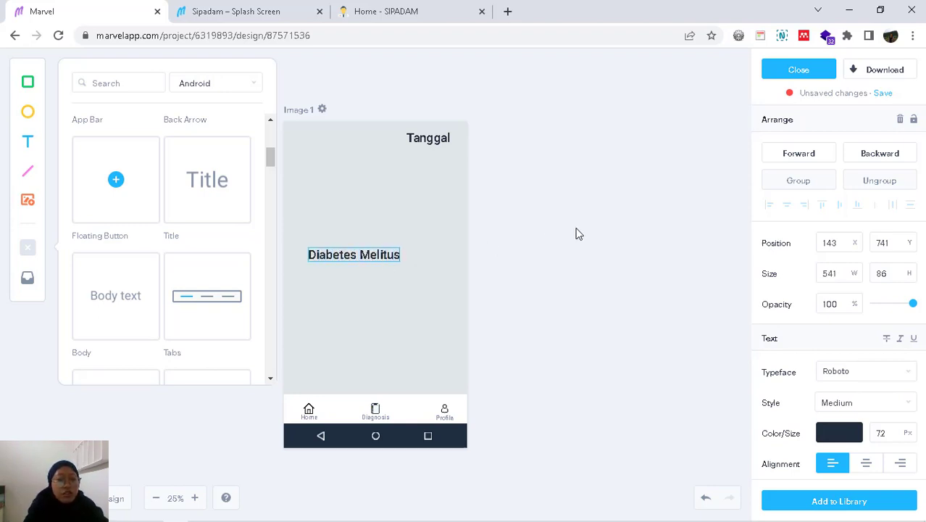
pyautogui.click(578, 234)
pyautogui.moveTo(384, 260); pyautogui.dragTo(409, 172)
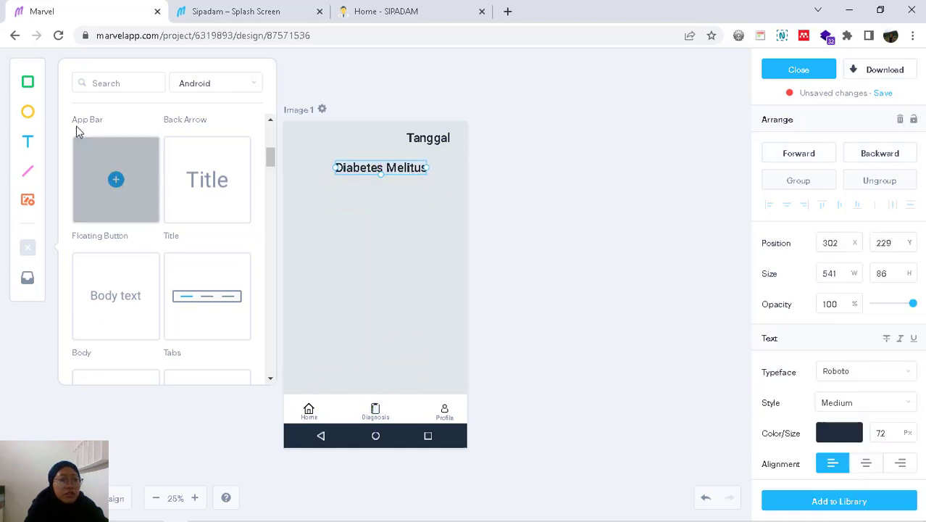
# - Add a green rectangle below the title and stretch it into a large card
pyautogui.click(27, 82)
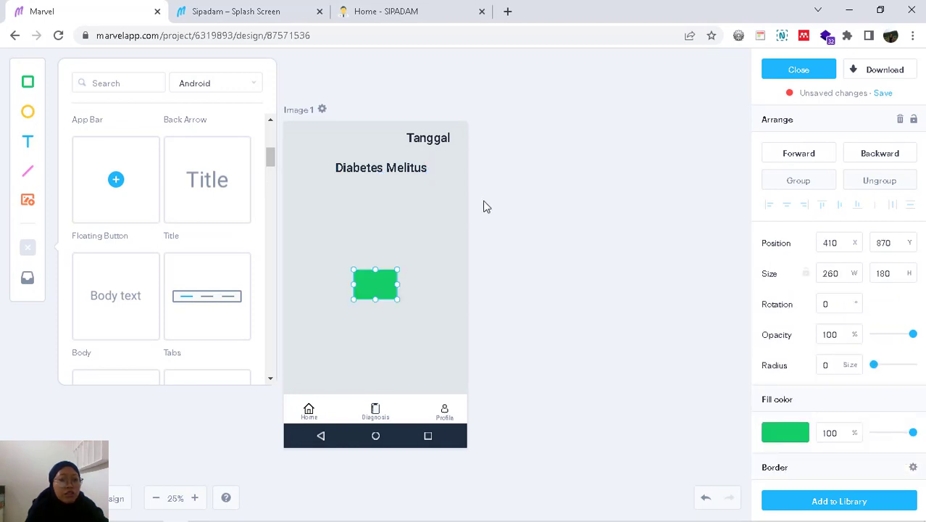
pyautogui.moveTo(382, 284)
pyautogui.mouseDown()
pyautogui.moveTo(323, 205)
pyautogui.moveTo(447, 288)
pyautogui.mouseUp()
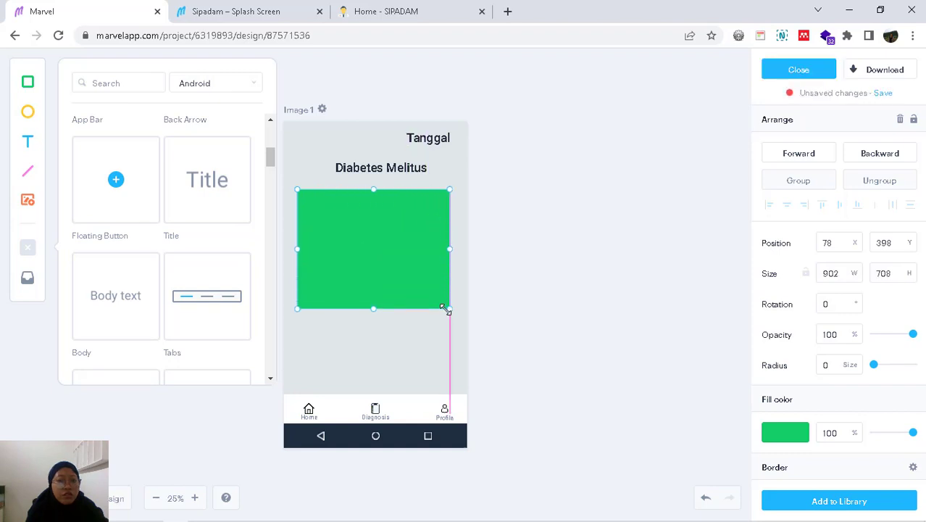
pyautogui.moveTo(447, 288); pyautogui.dragTo(449, 312)
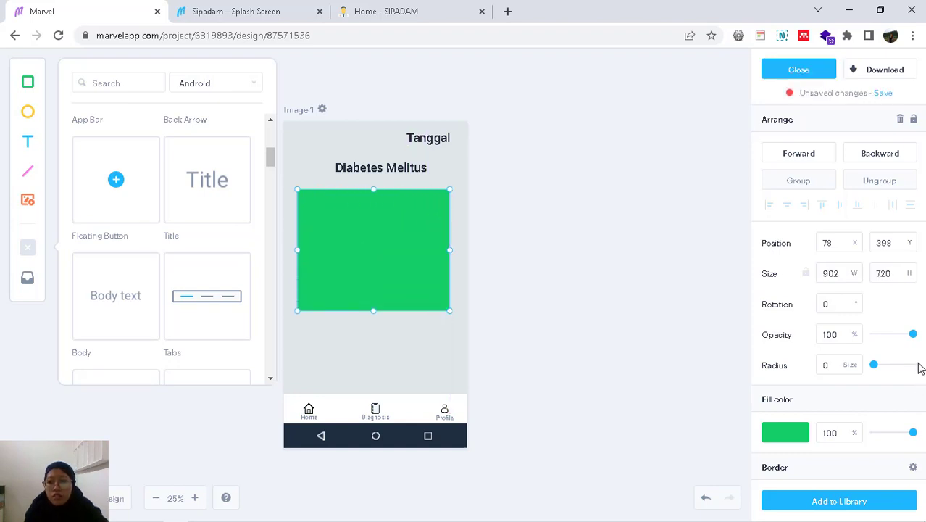
pyautogui.click(407, 219)
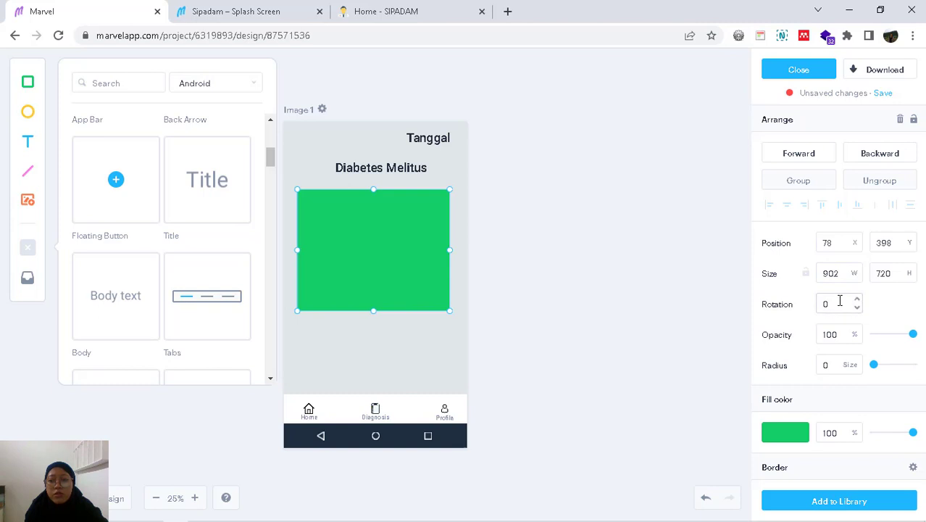
# - Rotate the card to 45° and back to 0°, then adjust its opacity
pyautogui.moveTo(840, 300); pyautogui.dragTo(802, 303)
pyautogui.write('80')
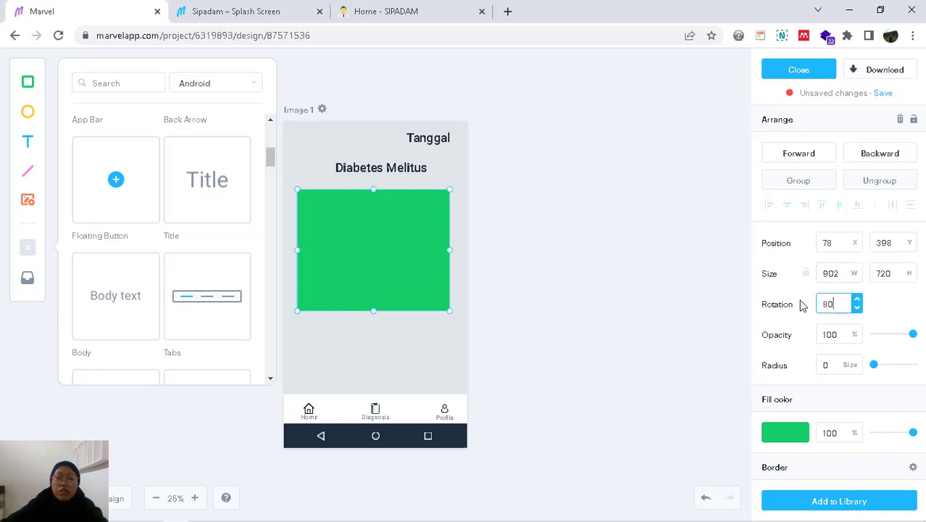
pyautogui.press('BackSpace')
pyautogui.write('45')
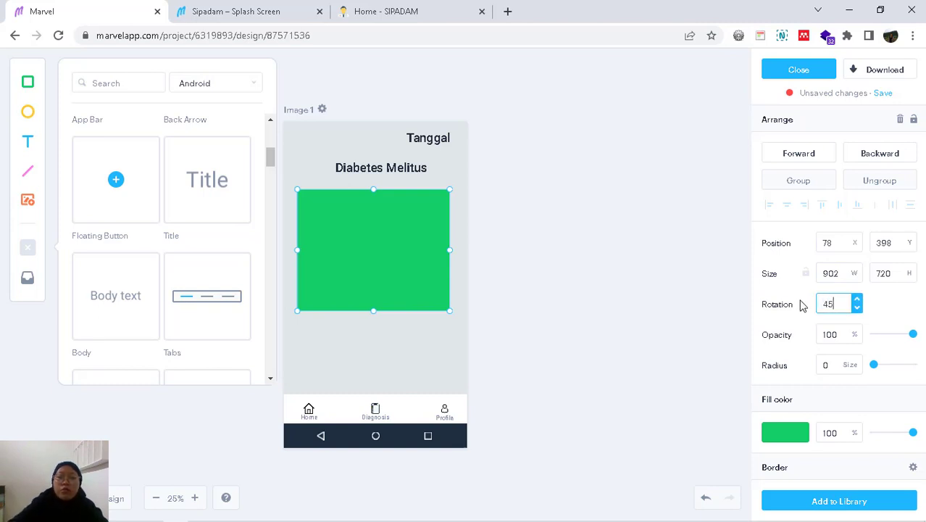
pyautogui.press('Return')
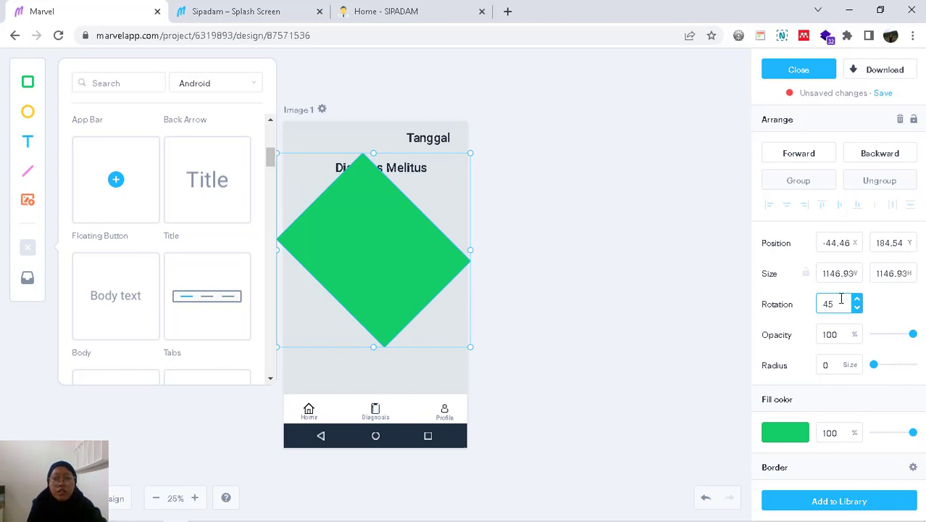
pyautogui.doubleClick(822, 304)
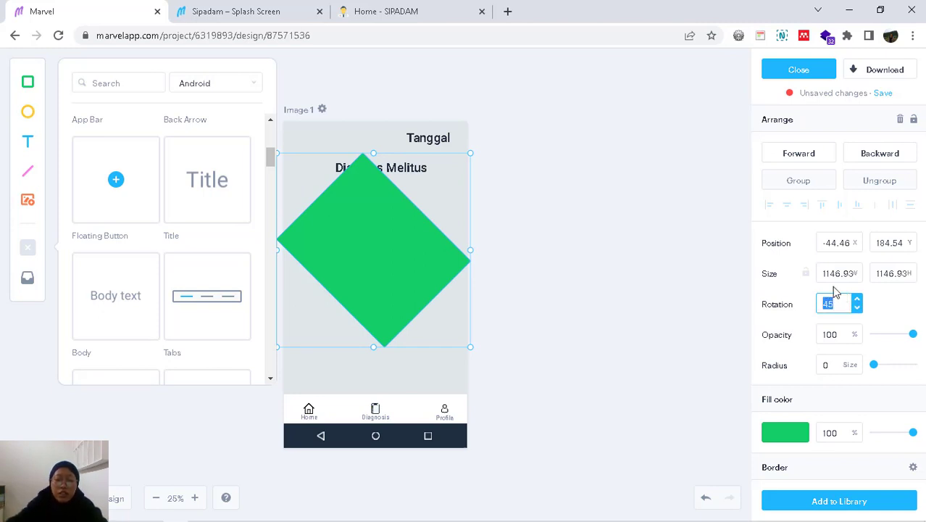
pyautogui.write('0')
pyautogui.press('Return')
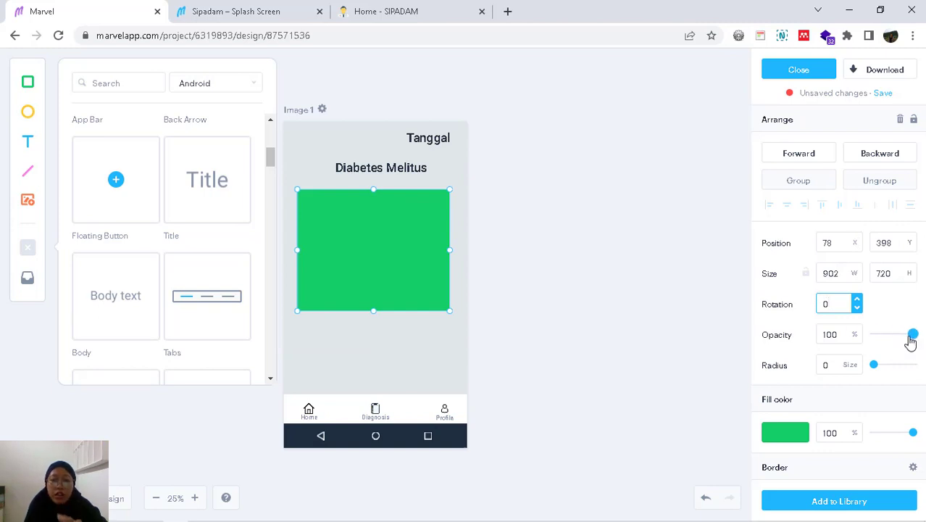
pyautogui.moveTo(912, 334)
pyautogui.mouseDown()
pyautogui.moveTo(889, 335)
pyautogui.moveTo(914, 337)
pyautogui.mouseUp()
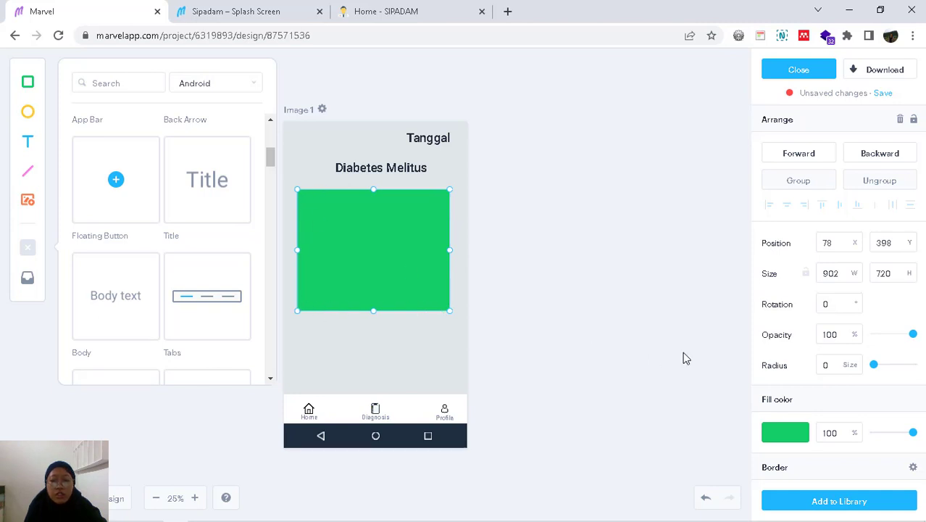
# - Round the card's corners to radius 50, then 70, and centre it under the heading
pyautogui.doubleClick(822, 364)
pyautogui.write('5')
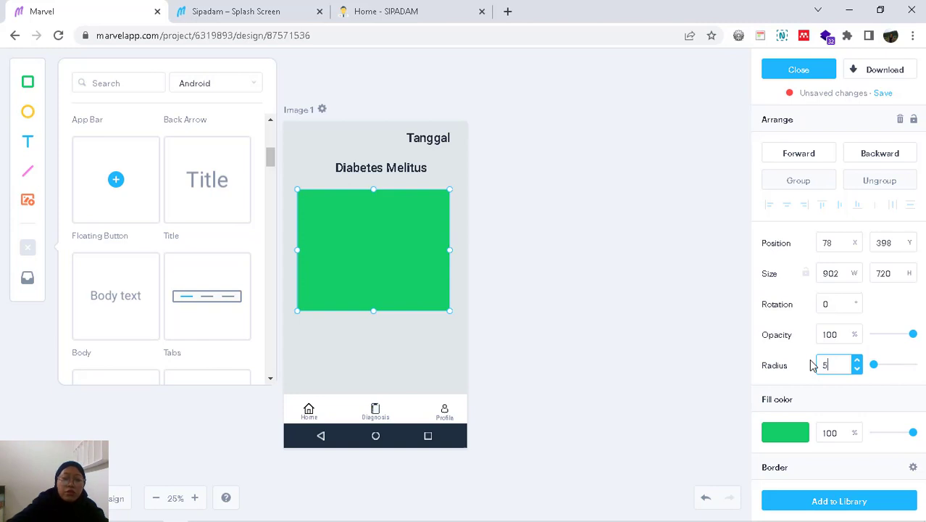
pyautogui.write('0')
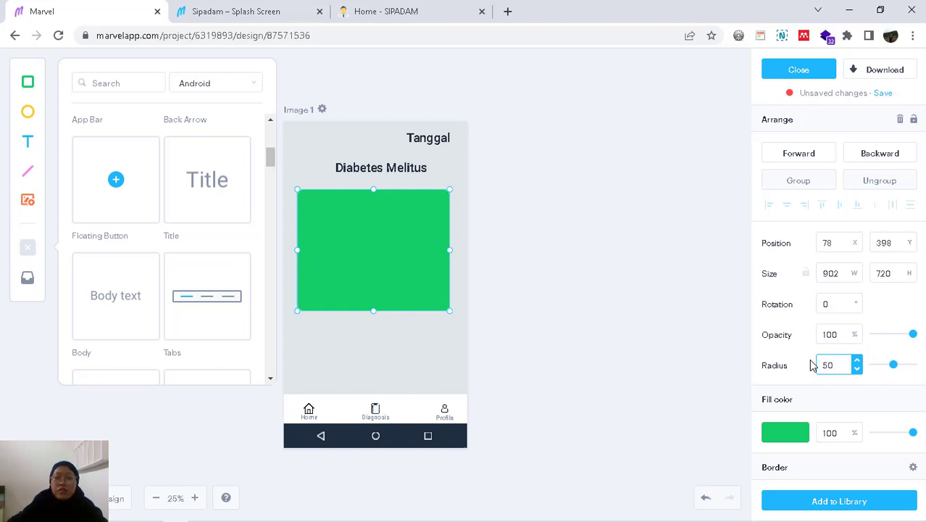
pyautogui.click(624, 310)
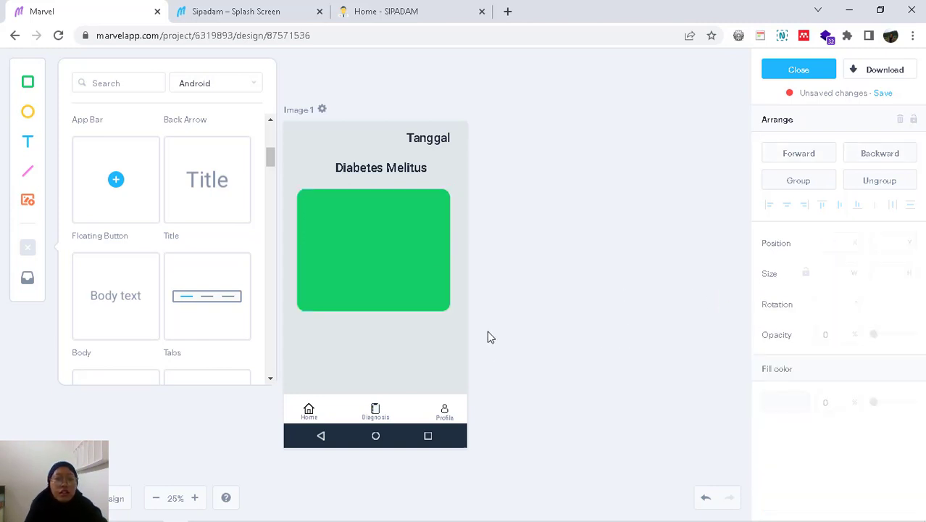
pyautogui.click(430, 222)
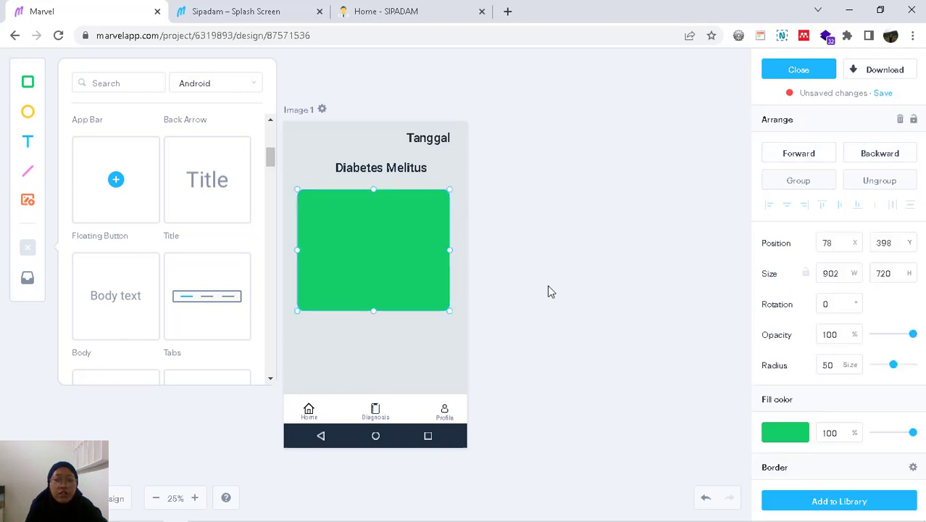
pyautogui.doubleClick(829, 364)
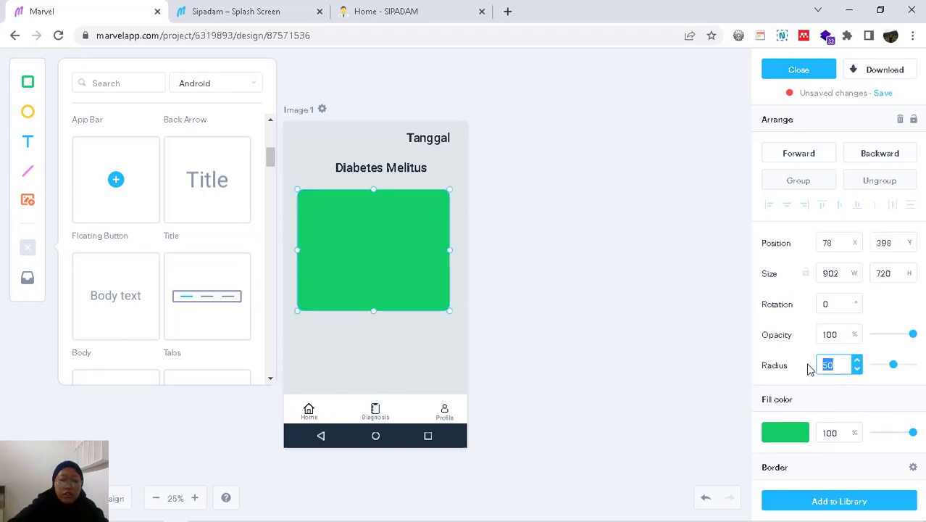
pyautogui.write('70')
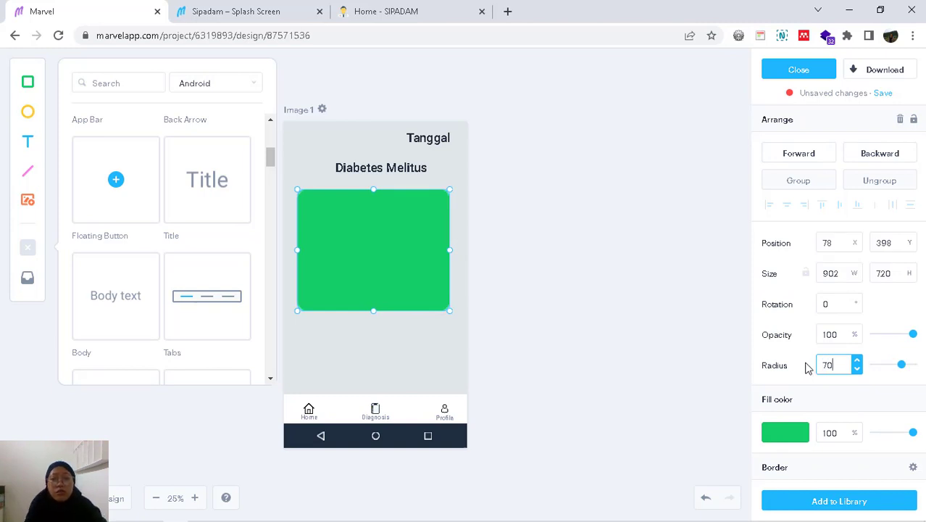
pyautogui.click(582, 333)
pyautogui.moveTo(397, 246)
pyautogui.mouseDown()
pyautogui.moveTo(406, 242)
pyautogui.moveTo(408, 259)
pyautogui.moveTo(408, 242)
pyautogui.mouseUp()
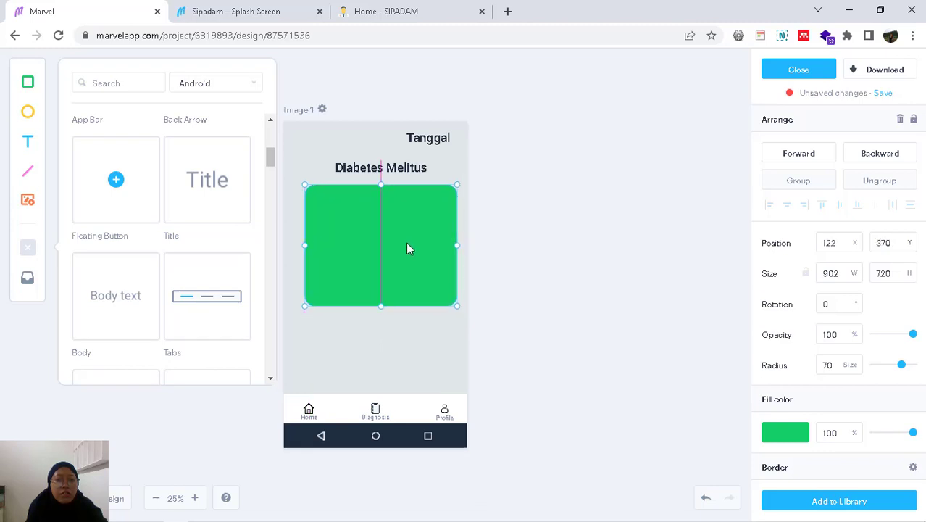
# - Place a Body text paragraph inside the green card and make its text white
pyautogui.click(540, 229)
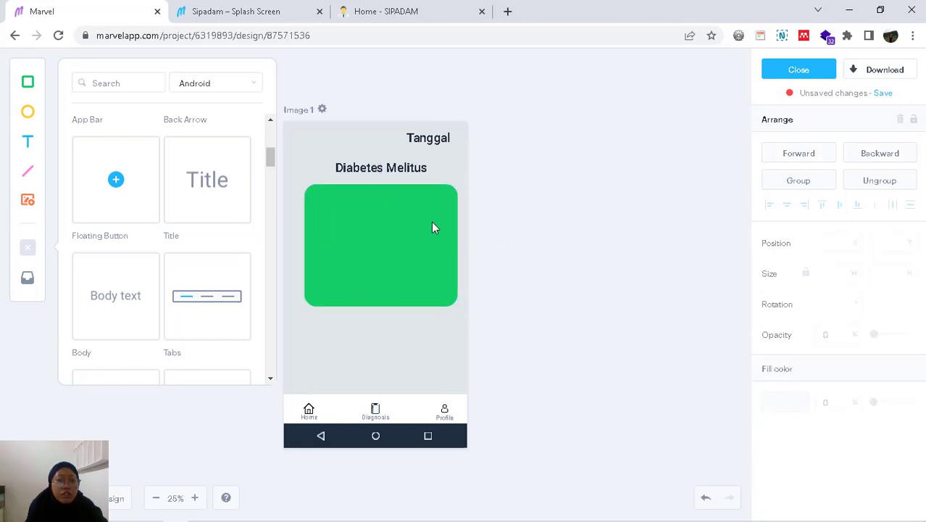
pyautogui.click(116, 299)
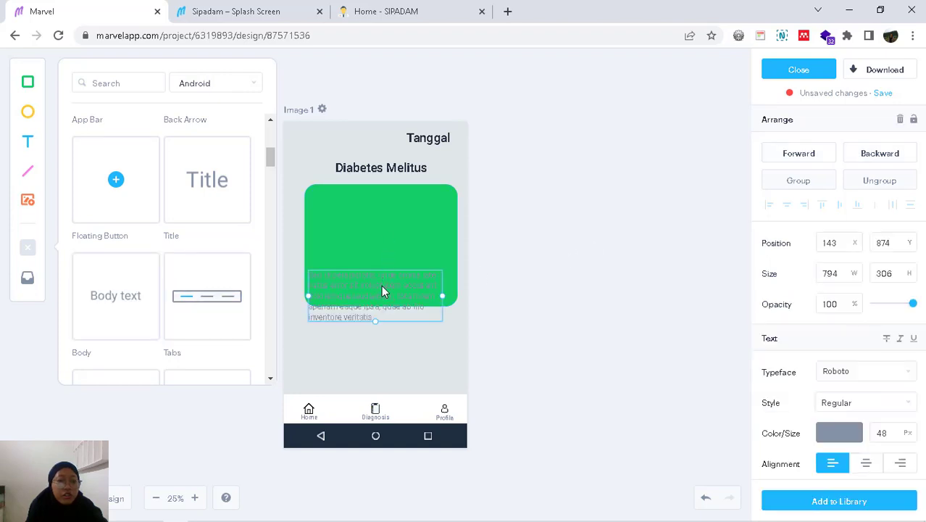
pyautogui.moveTo(346, 299); pyautogui.dragTo(355, 226)
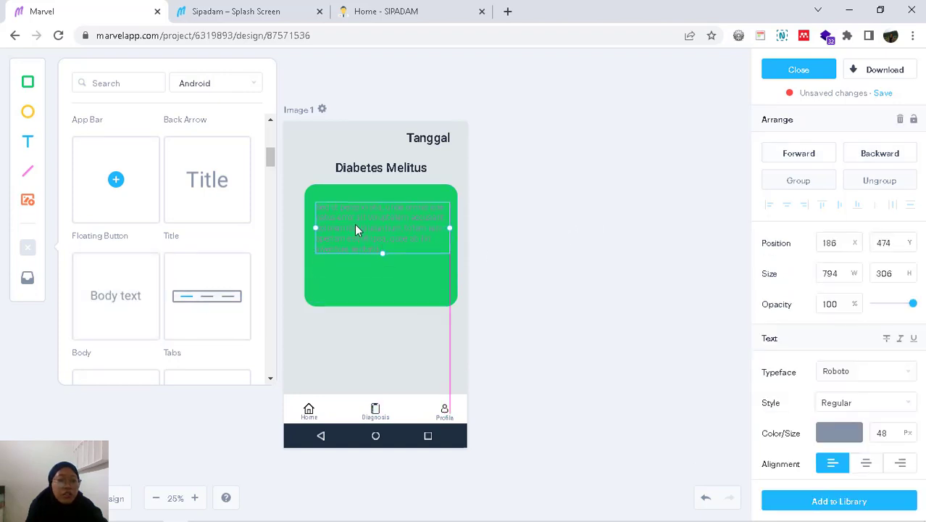
pyautogui.click(825, 433)
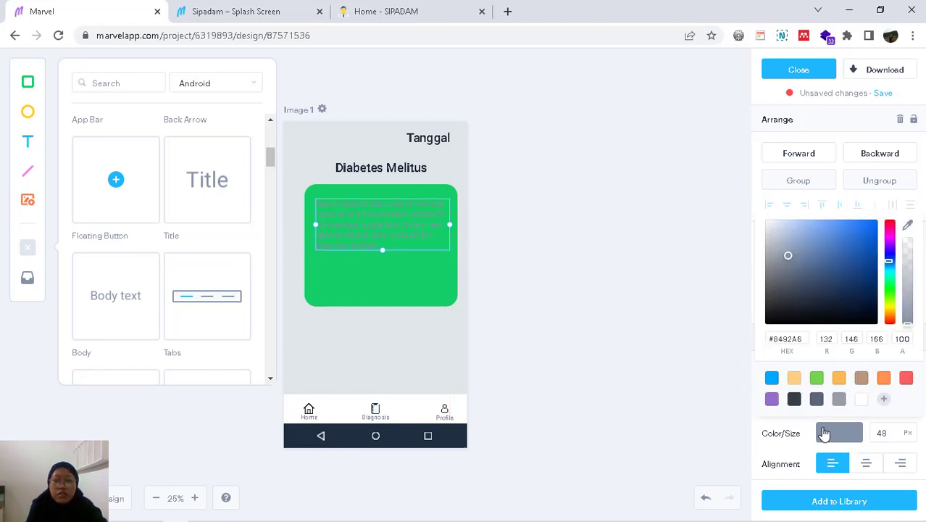
pyautogui.click(861, 399)
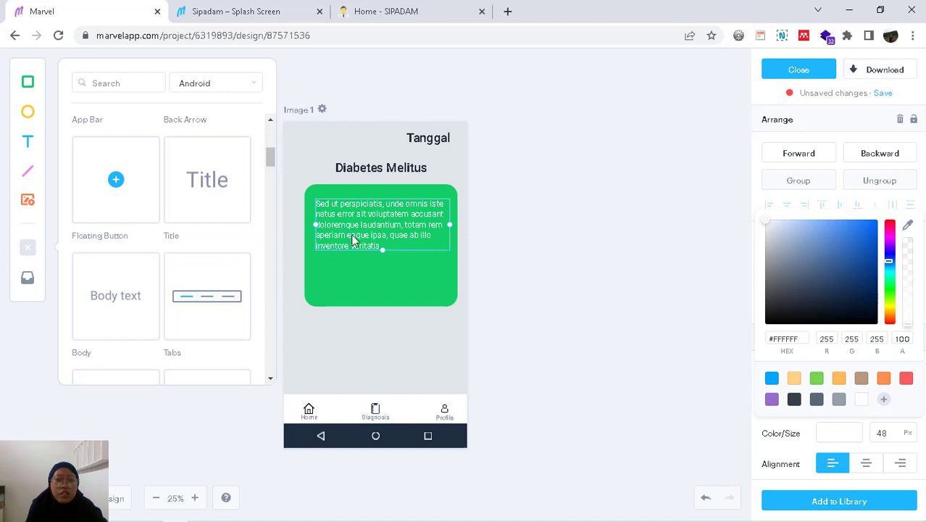
pyautogui.click(609, 230)
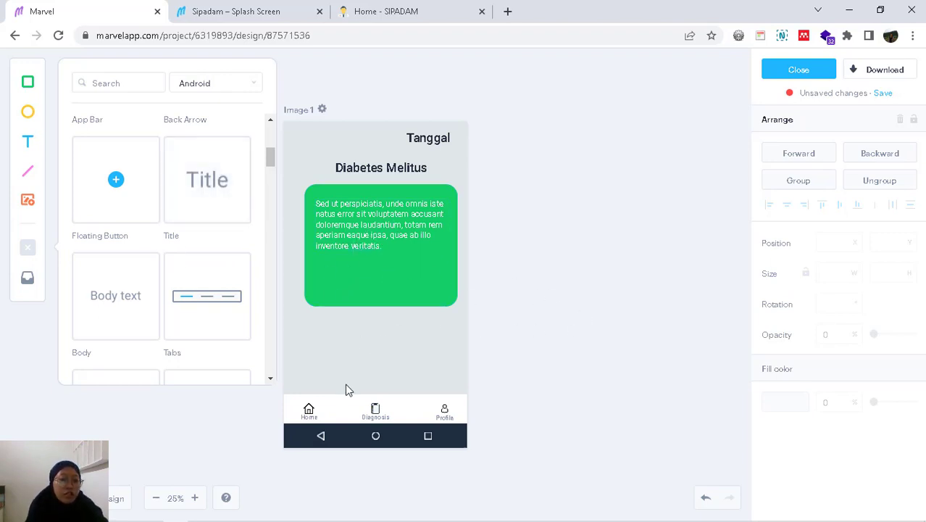
# - Make the green card slightly taller, to 902×744
pyautogui.click(360, 292)
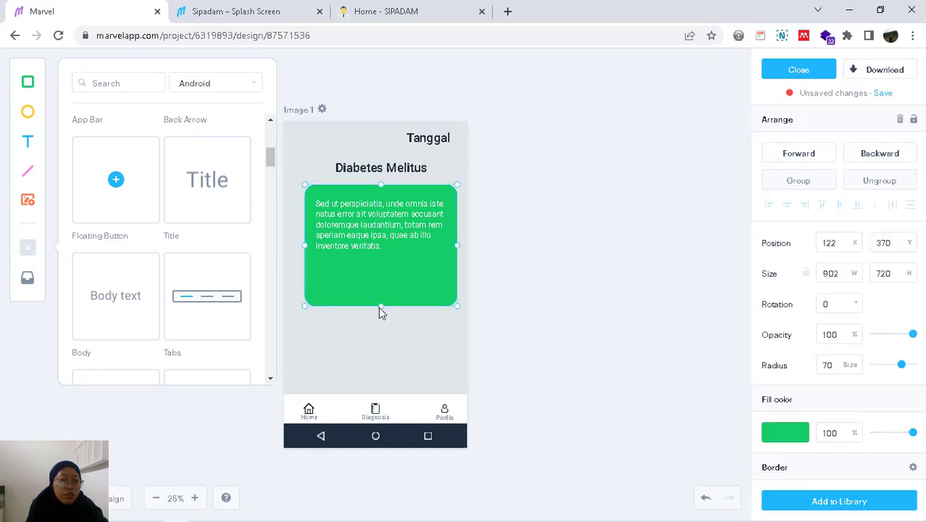
pyautogui.moveTo(378, 306); pyautogui.dragTo(379, 312)
pyautogui.moveTo(268, 159)
pyautogui.mouseDown()
pyautogui.moveTo(271, 137)
pyautogui.moveTo(270, 150)
pyautogui.mouseUp()
# - Search components for 'button' and place an enlarged Button centred below the green card
pyautogui.click(109, 84)
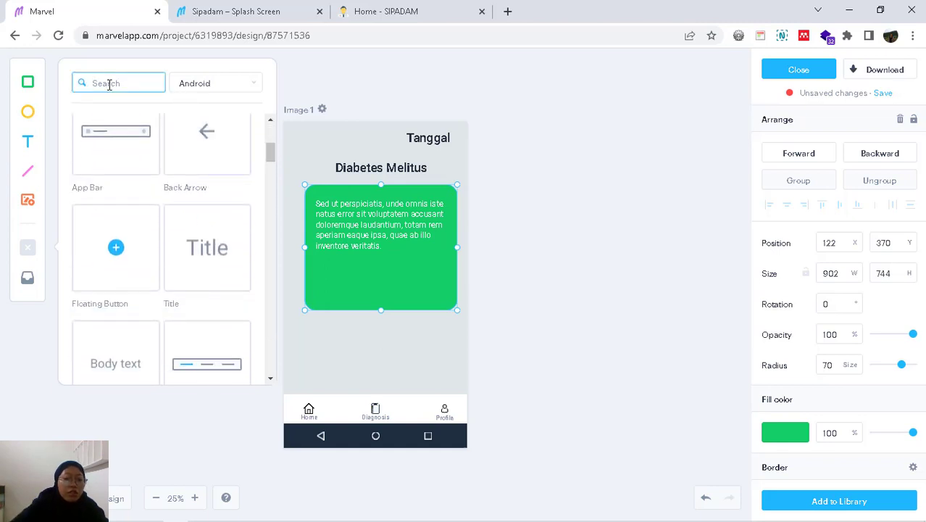
pyautogui.write('button')
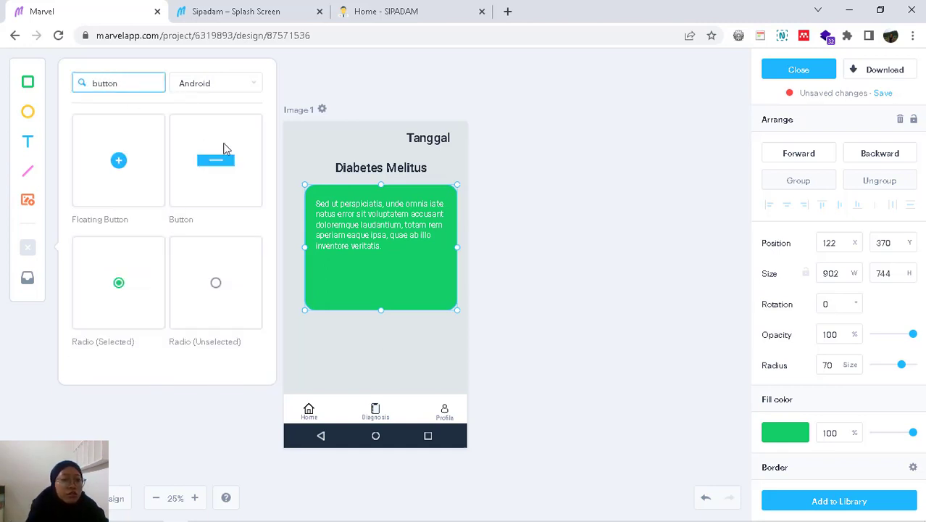
pyautogui.moveTo(223, 149)
pyautogui.mouseDown()
pyautogui.moveTo(375, 176)
pyautogui.moveTo(376, 347)
pyautogui.mouseUp()
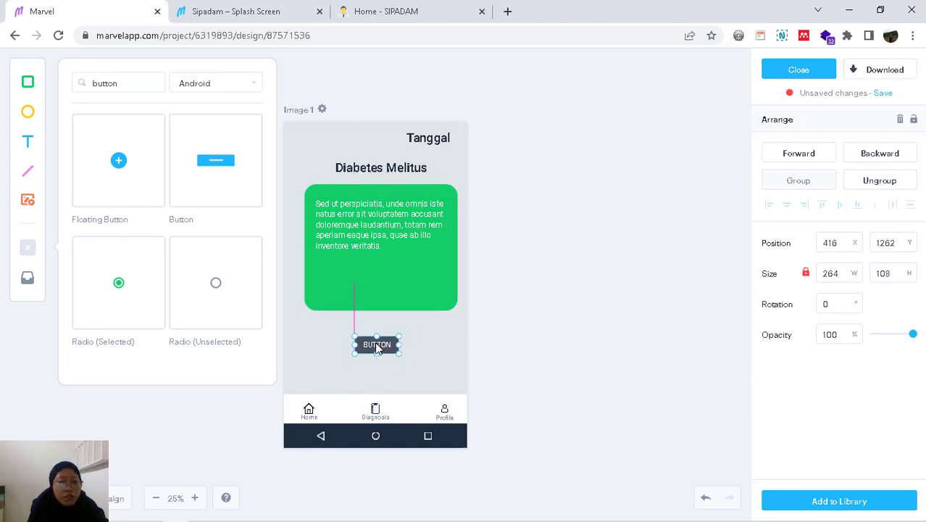
pyautogui.moveTo(399, 354); pyautogui.dragTo(428, 375)
pyautogui.moveTo(390, 348); pyautogui.dragTo(412, 365)
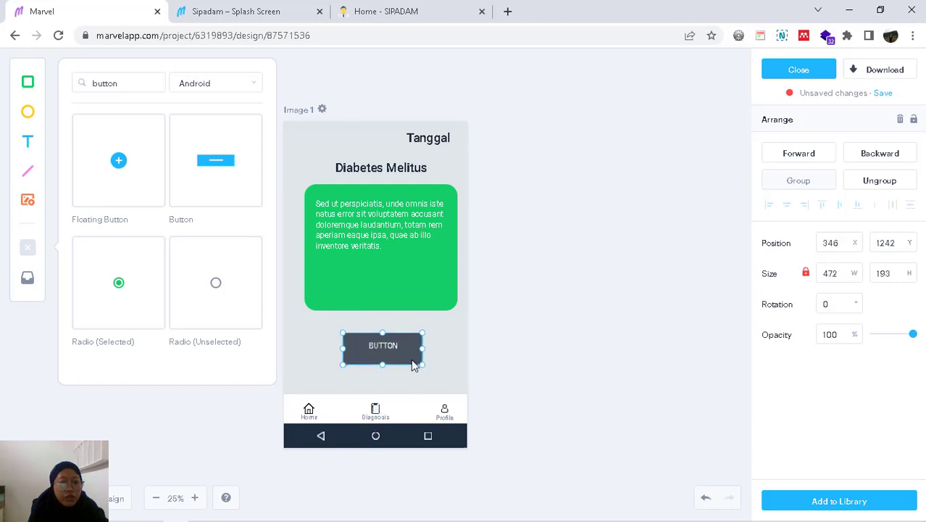
# - Start retyping the button's label as 'Tips Pencegahan'
pyautogui.doubleClick(390, 346)
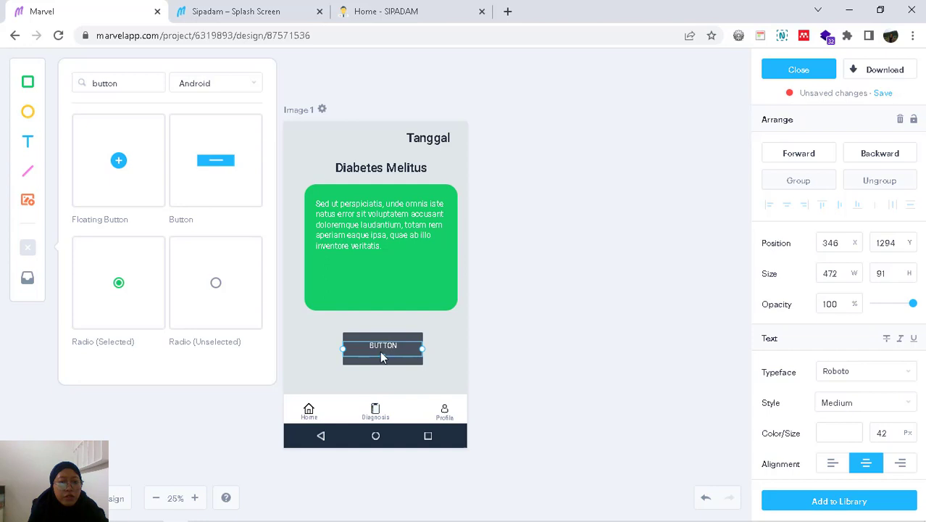
pyautogui.moveTo(382, 355)
pyautogui.mouseDown()
pyautogui.moveTo(381, 365)
pyautogui.moveTo(387, 344)
pyautogui.mouseUp()
pyautogui.click(395, 348)
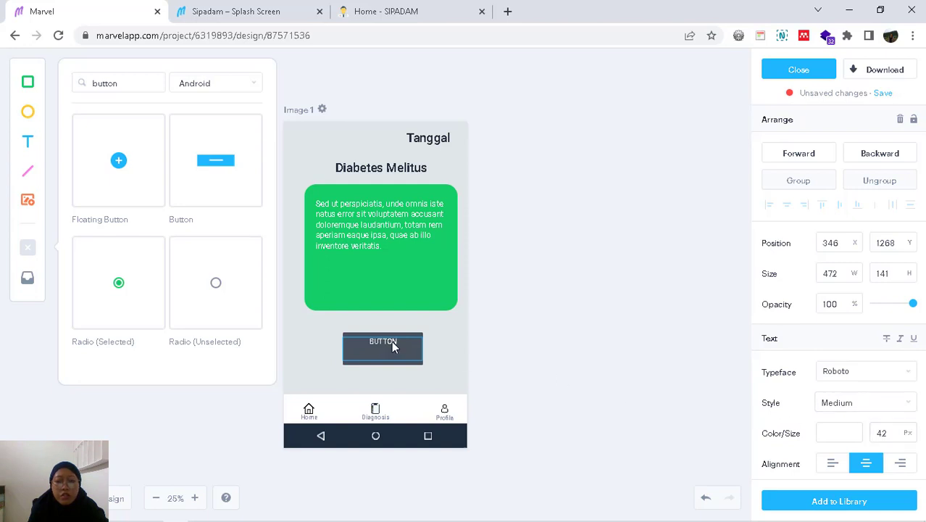
pyautogui.doubleClick(389, 341)
pyautogui.write('Tip')
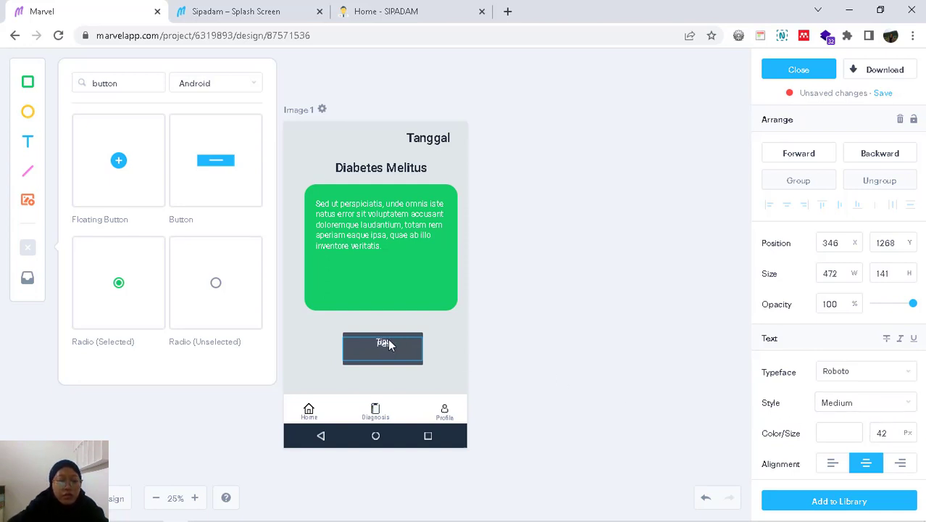
pyautogui.write('ncegahan')
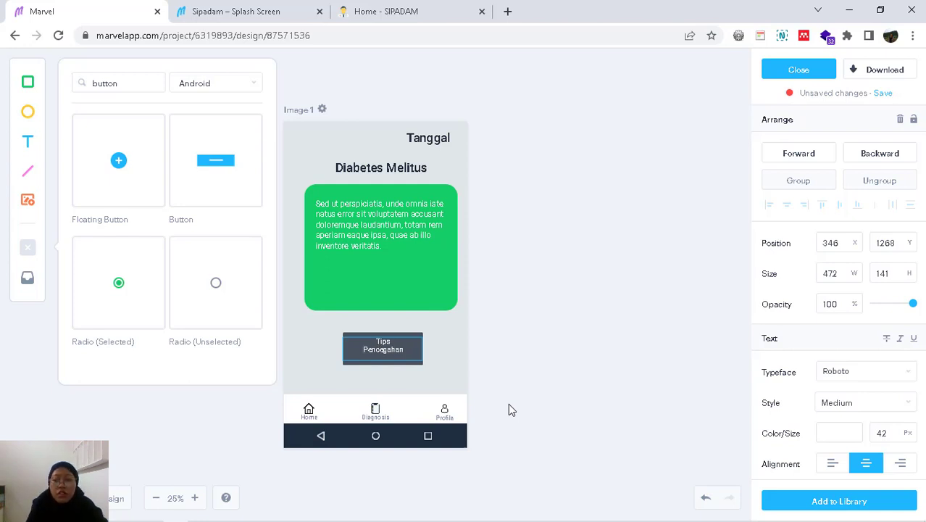
# - Set the button label's font size to 50 and the button fill to light grey #DFE6E9
pyautogui.doubleClick(881, 432)
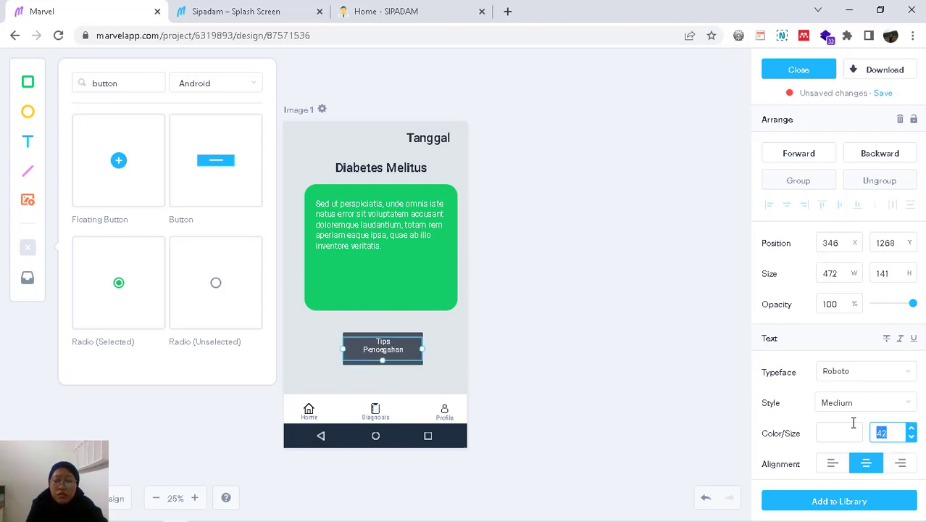
pyautogui.write('50')
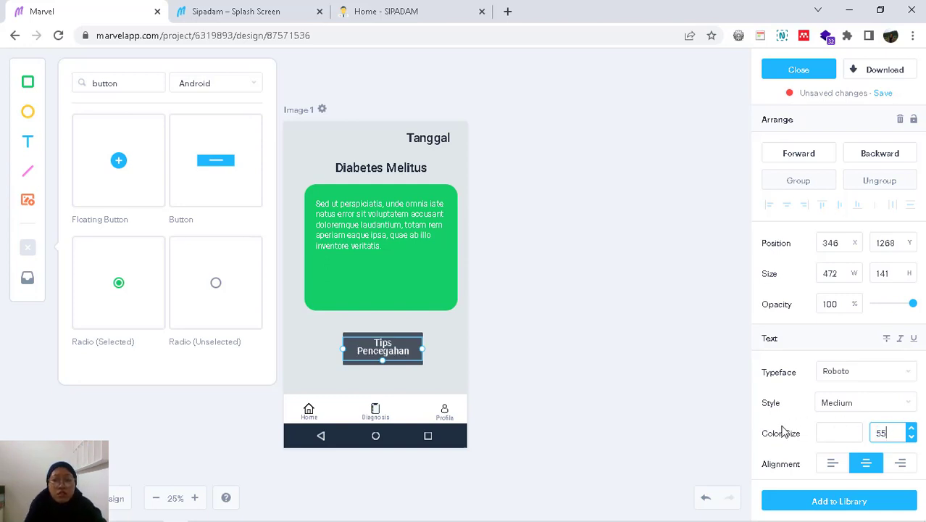
pyautogui.click(647, 381)
pyautogui.click(419, 360)
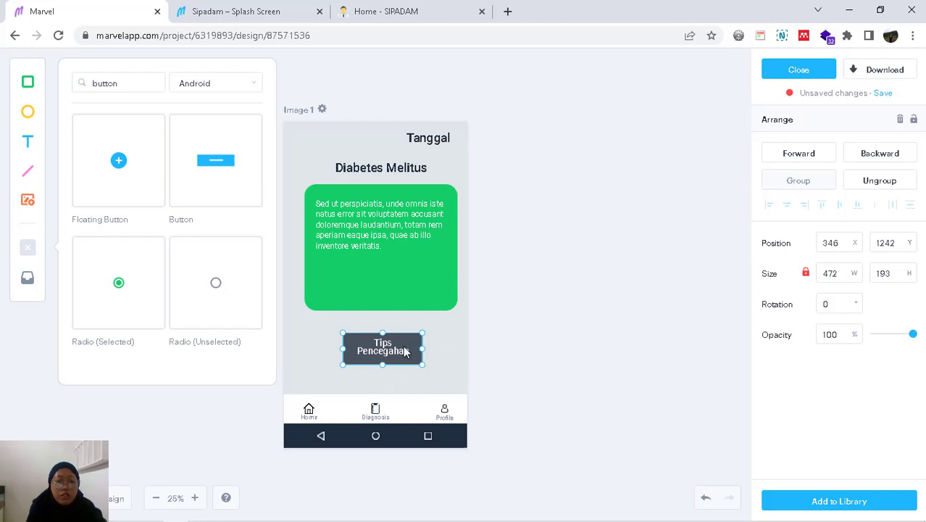
pyautogui.doubleClick(396, 342)
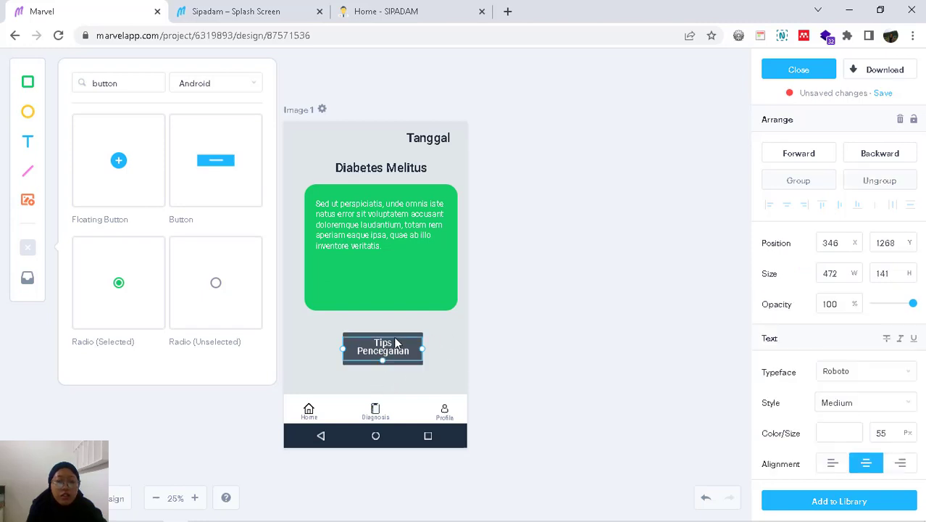
pyautogui.click(351, 336)
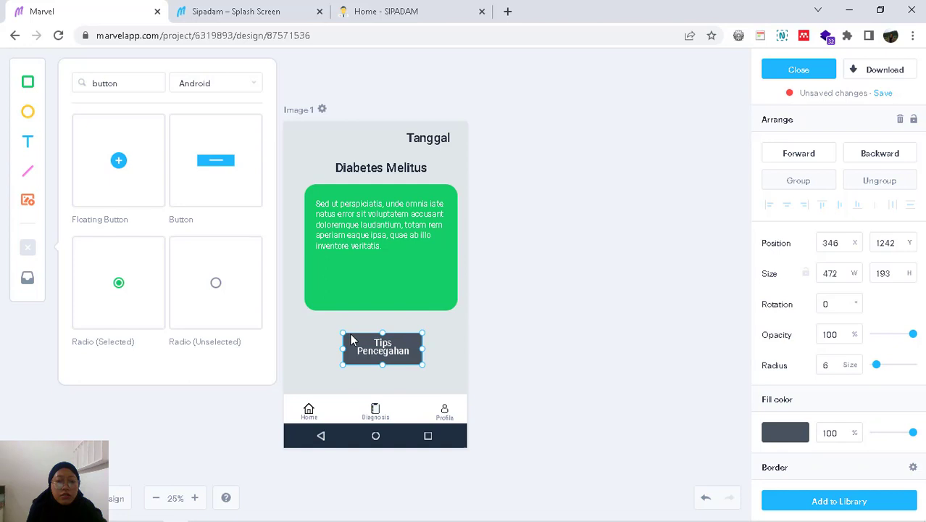
pyautogui.click(770, 433)
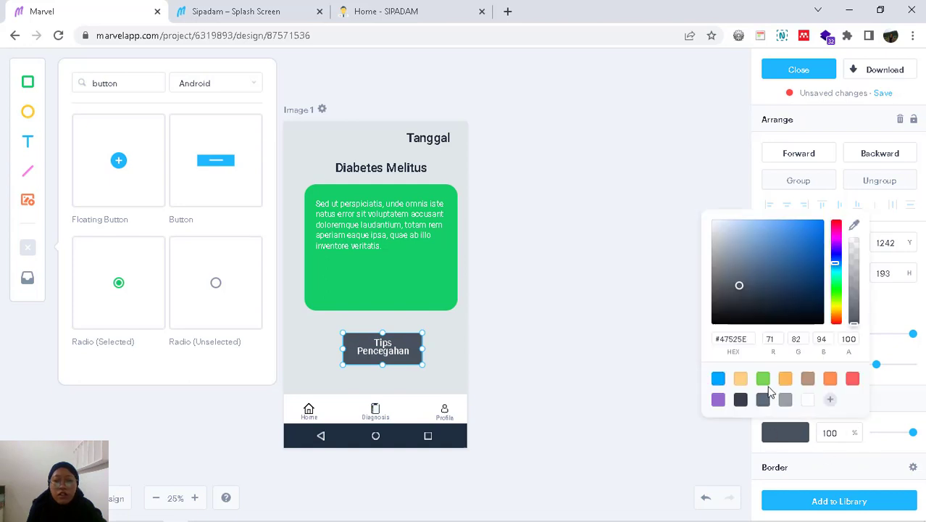
pyautogui.click(733, 339)
pyautogui.press('BackSpace')
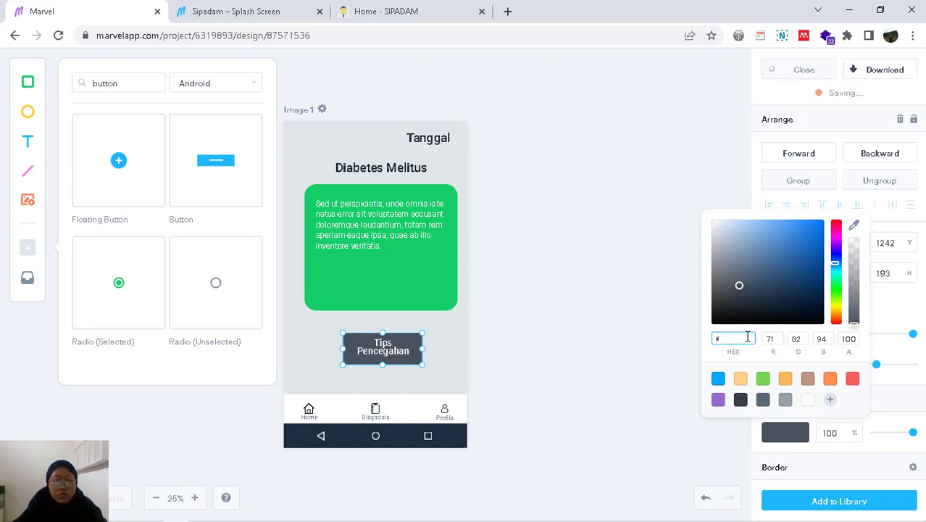
pyautogui.write('DF')
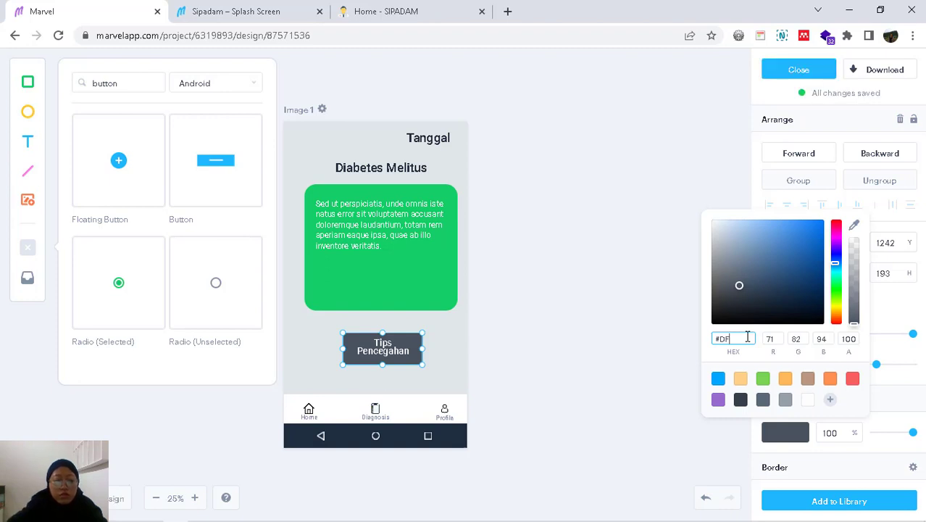
pyautogui.write('E6E9')
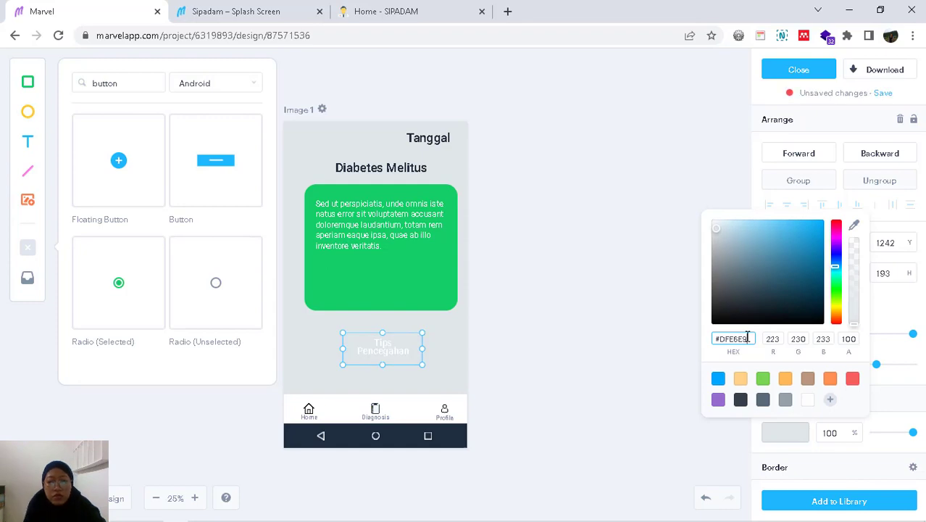
# - Check the orange #EC8A22 on the SIPADAM site, then return to Marvel
pyautogui.click(391, 8)
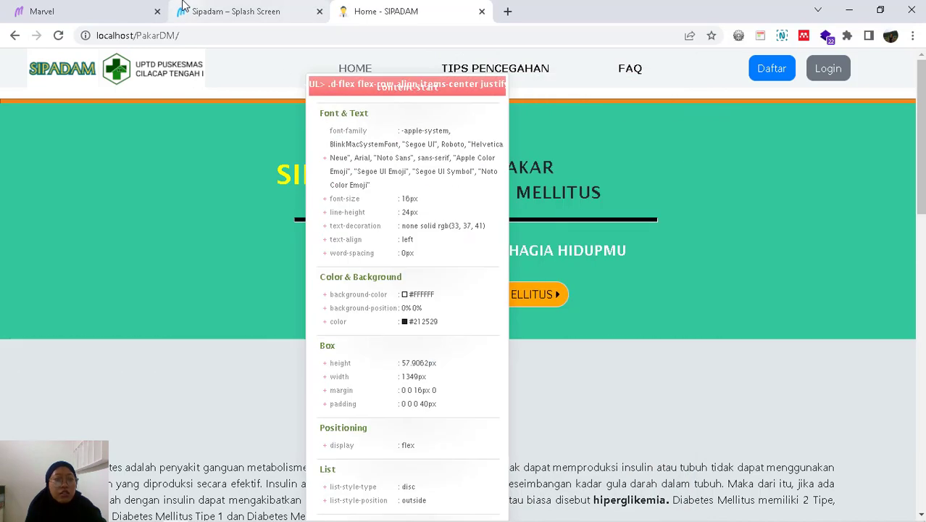
pyautogui.click(232, 11)
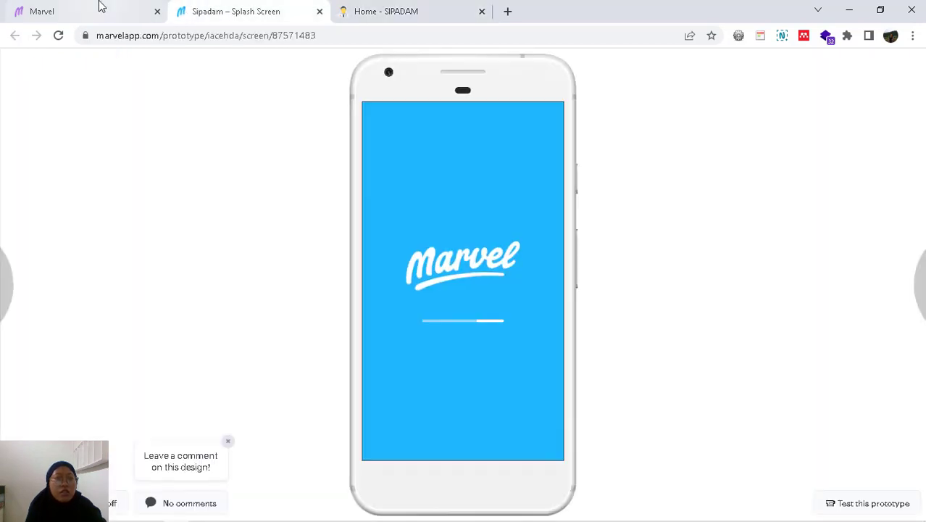
pyautogui.click(97, 9)
# - Change the Tips Pencegahan button fill to orange #EC8A22
pyautogui.moveTo(753, 338); pyautogui.dragTo(727, 350)
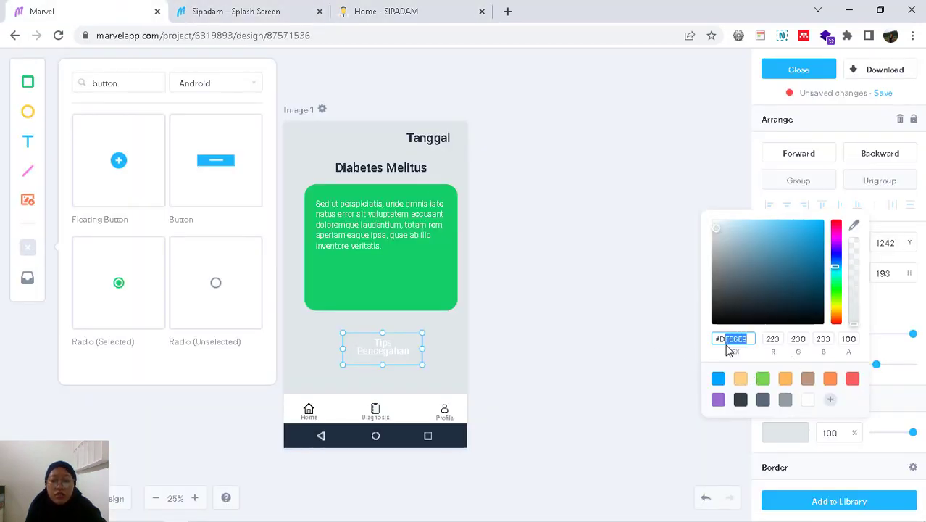
pyautogui.press('BackSpace')
pyautogui.write('#E')
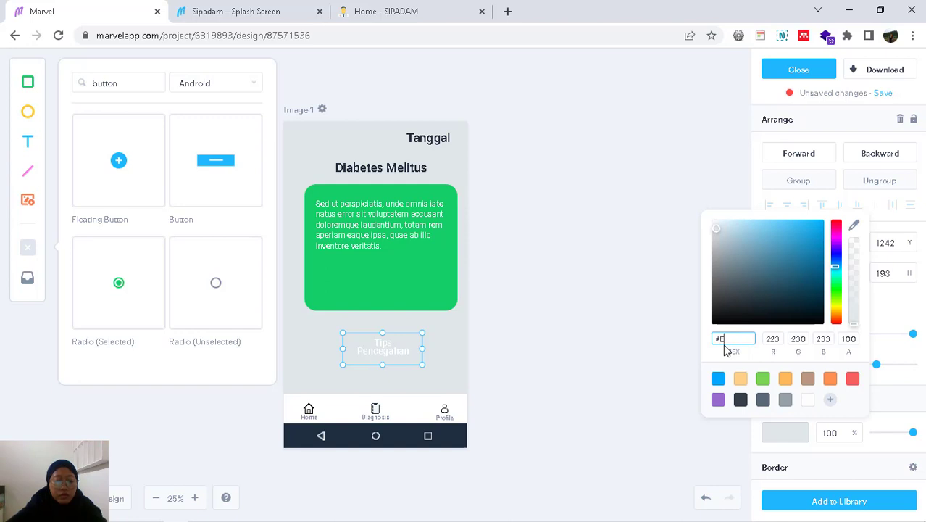
pyautogui.write('C8A22')
pyautogui.press('Return')
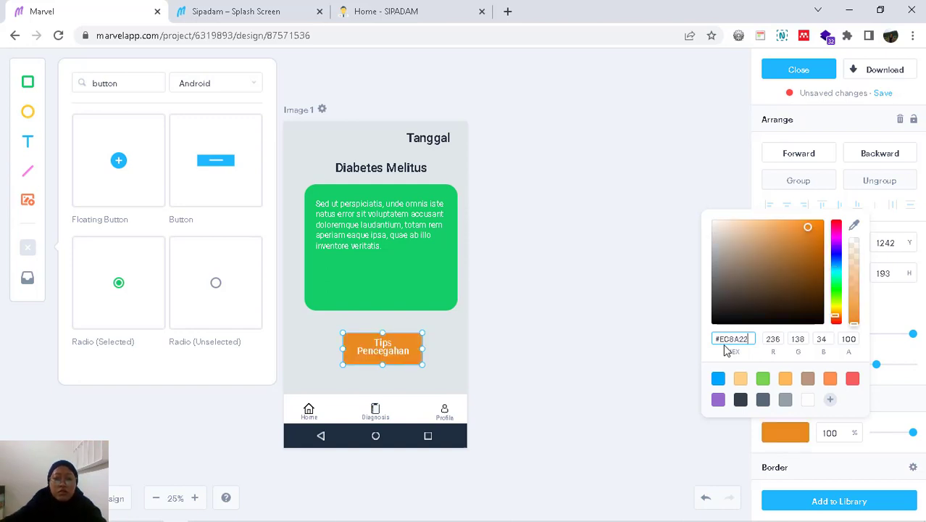
pyautogui.click(627, 351)
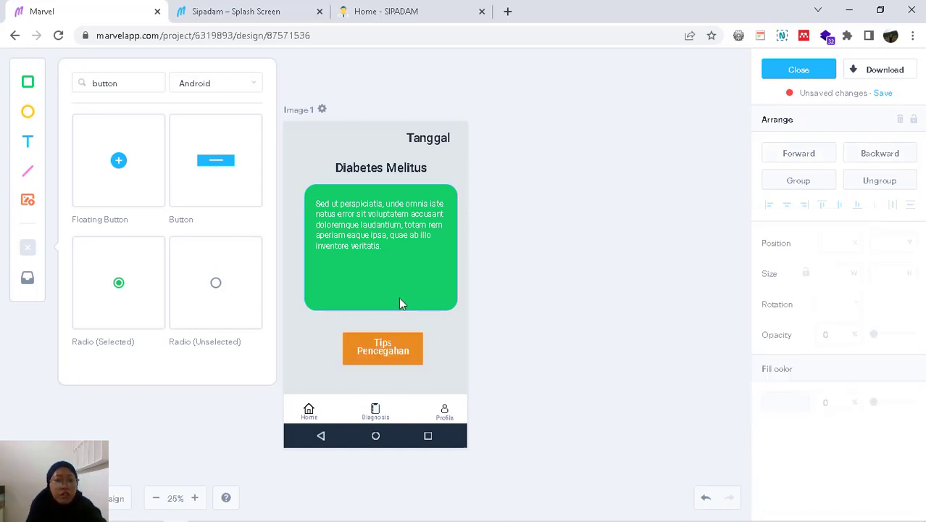
# - Round the button shape's corners to radius 64
pyautogui.click(420, 348)
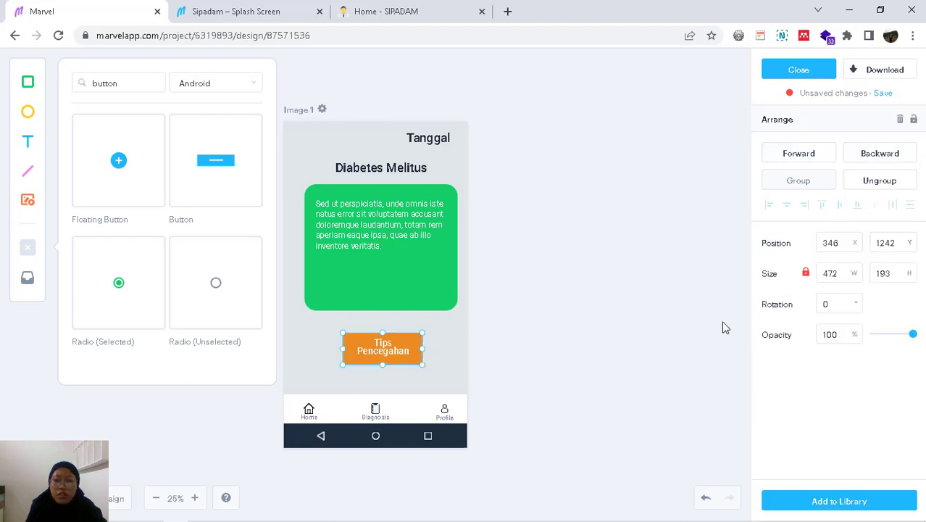
pyautogui.click(409, 343)
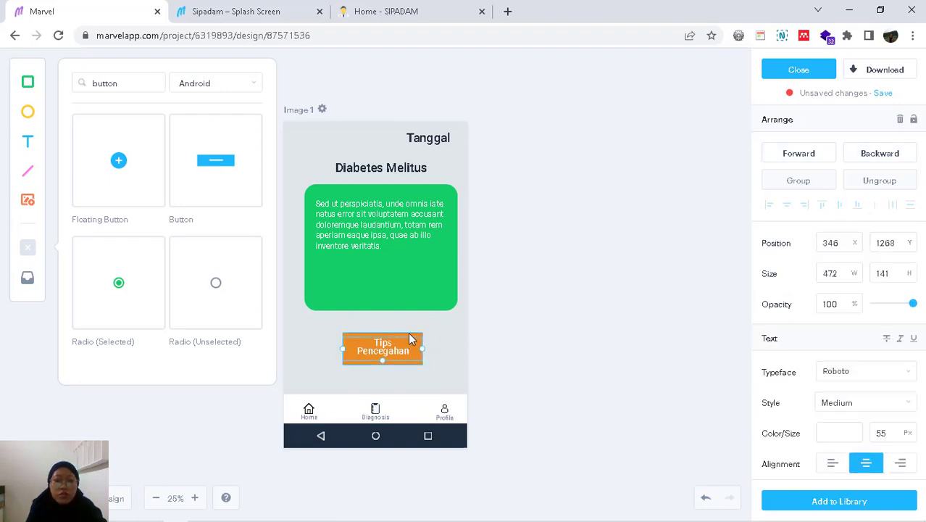
pyautogui.click(410, 343)
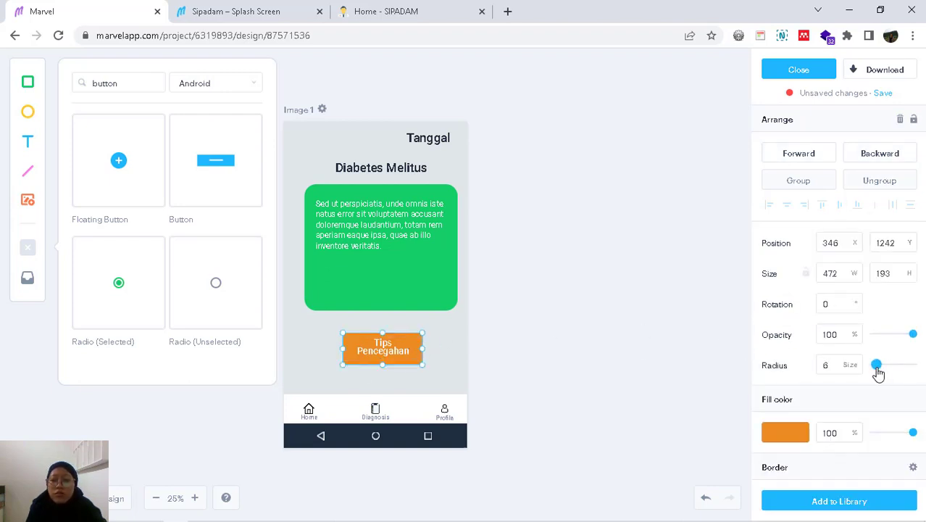
pyautogui.moveTo(877, 372); pyautogui.dragTo(900, 374)
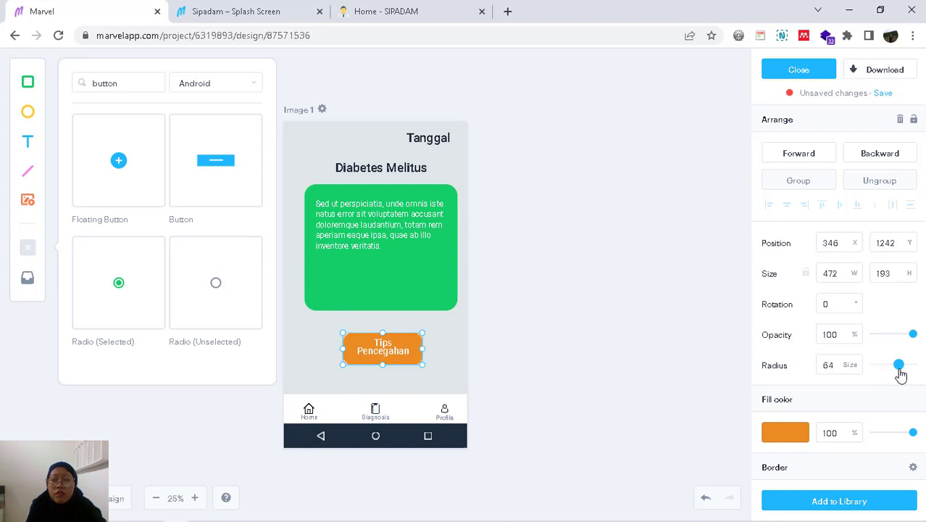
pyautogui.moveTo(900, 374); pyautogui.dragTo(902, 374)
pyautogui.moveTo(902, 373); pyautogui.dragTo(901, 373)
pyautogui.click(573, 339)
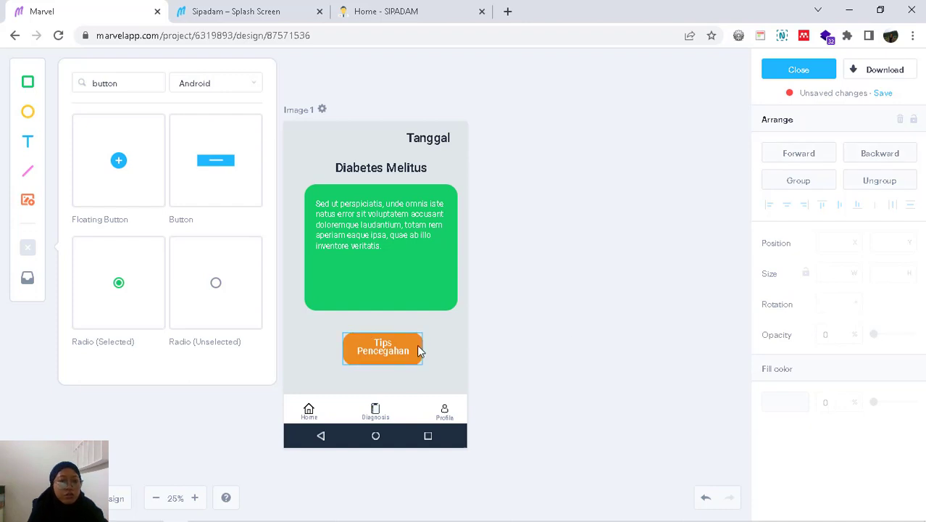
# - Shrink the Tanggal text to 66 px and nudge it up toward the top-right corner
pyautogui.click(447, 138)
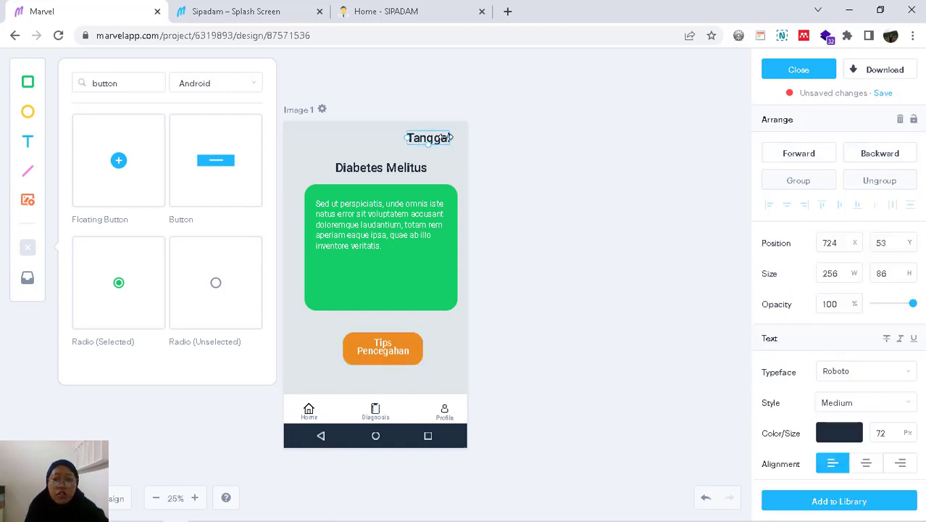
pyautogui.click(912, 436)
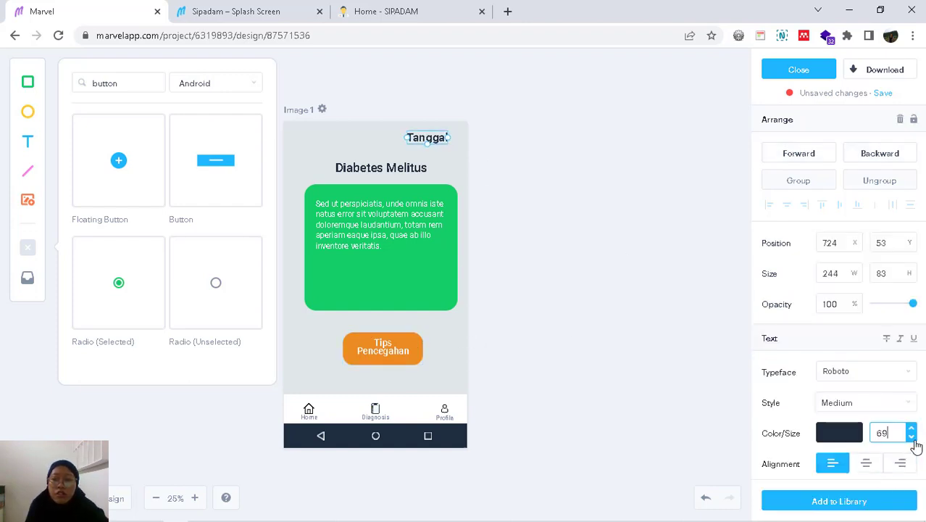
pyautogui.click(912, 437)
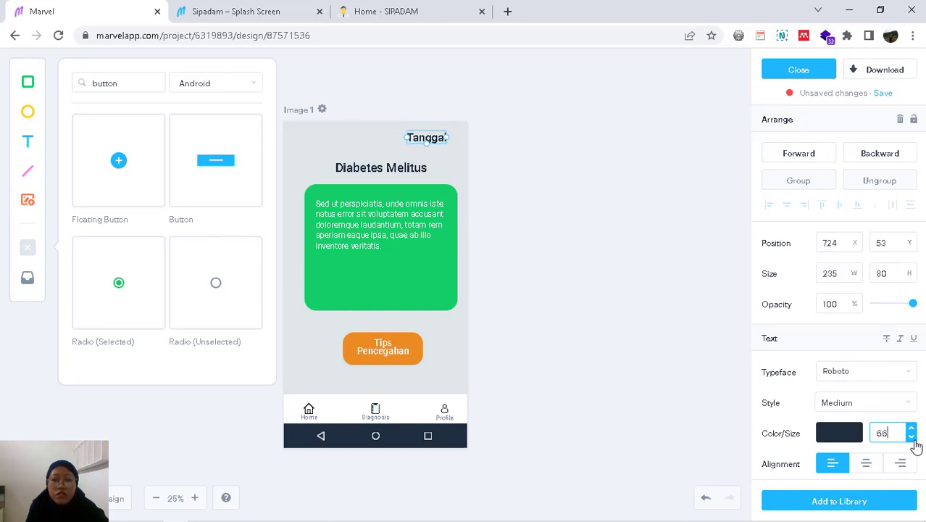
pyautogui.moveTo(438, 141); pyautogui.dragTo(442, 136)
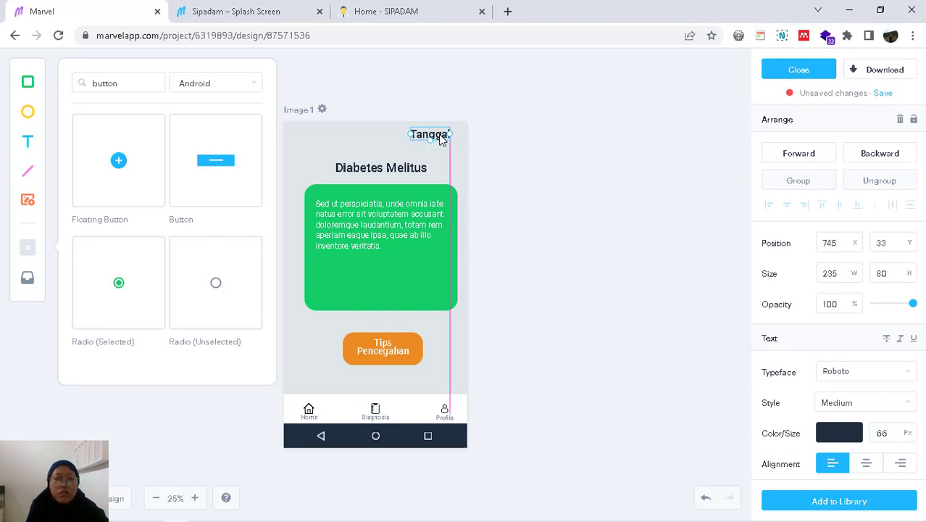
# - Rename the first screen from 'Image 1' to 'Home'
pyautogui.click(547, 187)
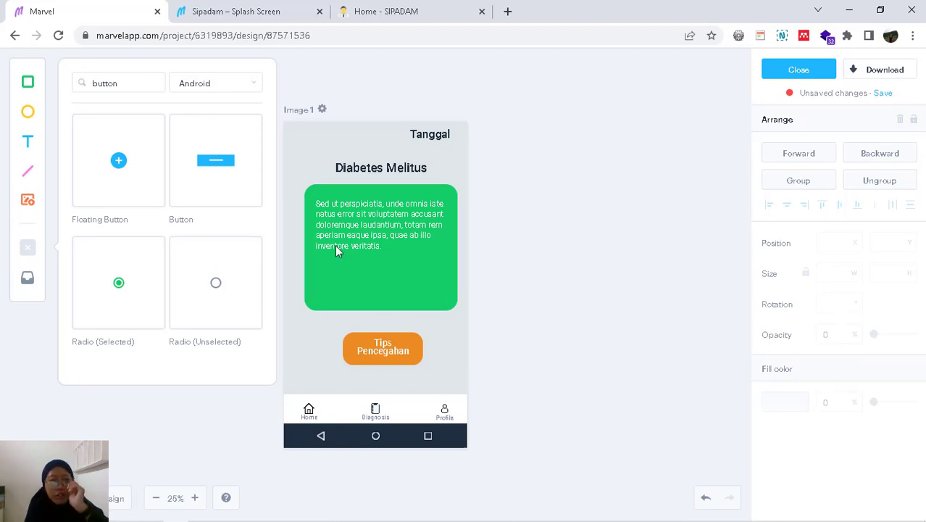
pyautogui.click(322, 108)
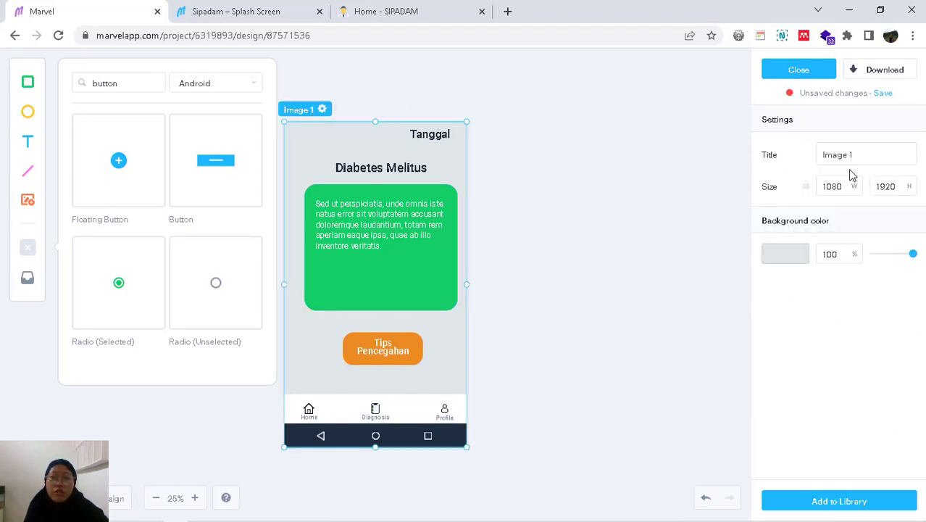
pyautogui.moveTo(861, 155); pyautogui.dragTo(788, 163)
pyautogui.write('Hom')
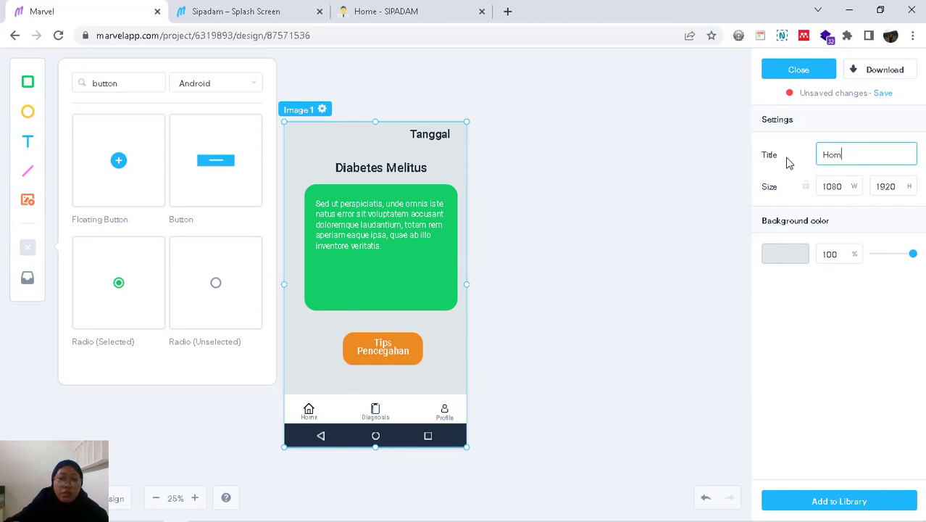
pyautogui.write('e')
pyautogui.click(615, 252)
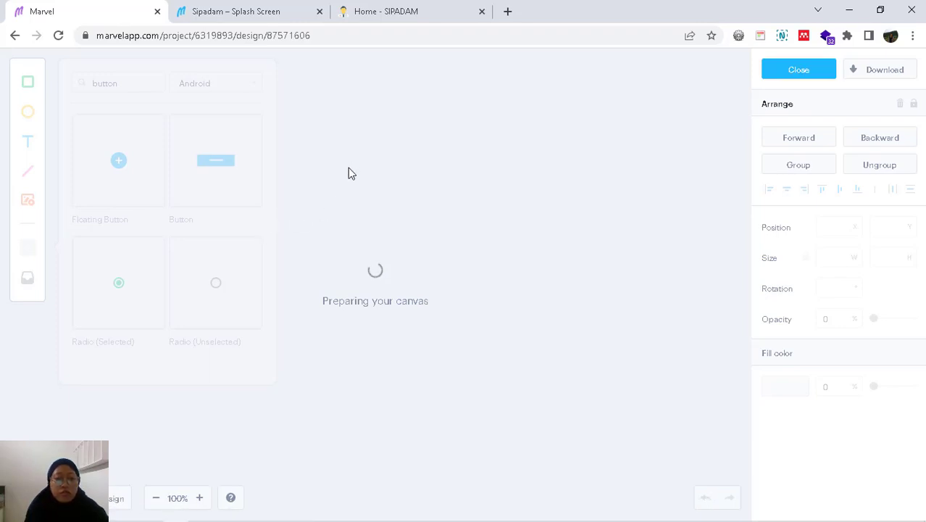
# - Rename the second screen from 'Image 2' to 'Tips Pencegahan'
pyautogui.click(328, 120)
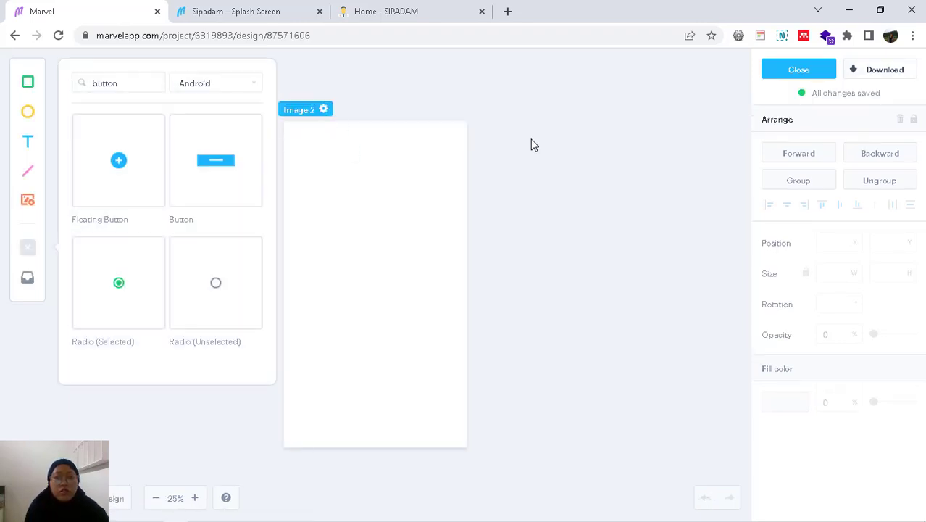
pyautogui.moveTo(868, 154); pyautogui.dragTo(770, 158)
pyautogui.write('Tips Pencegahan')
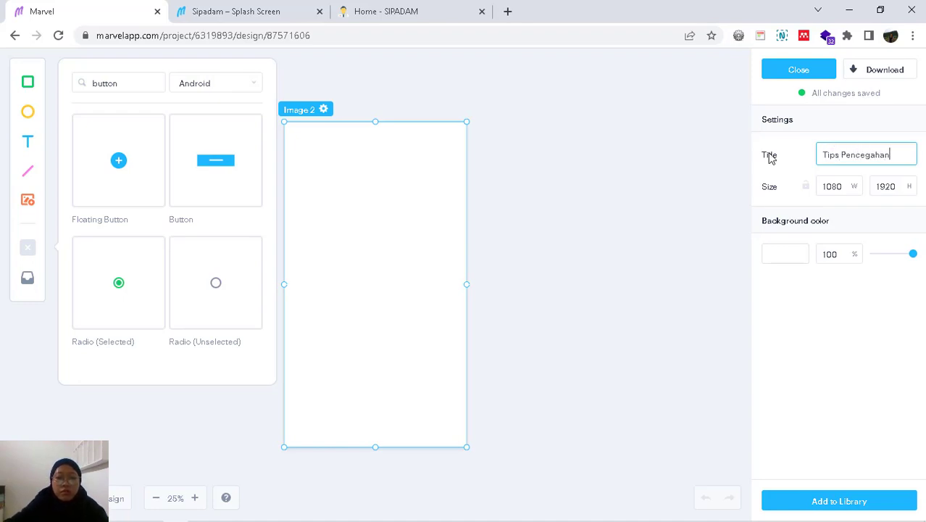
pyautogui.click(534, 188)
# - Give the Tips Pencegahan screen a light grey #DFE6E9 background
pyautogui.click(356, 111)
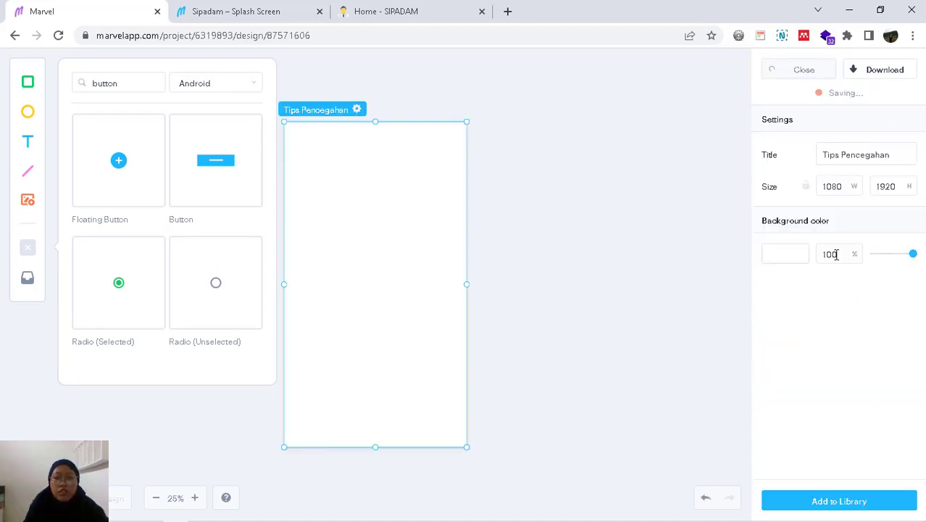
pyautogui.click(787, 255)
pyautogui.moveTo(748, 399); pyautogui.dragTo(718, 404)
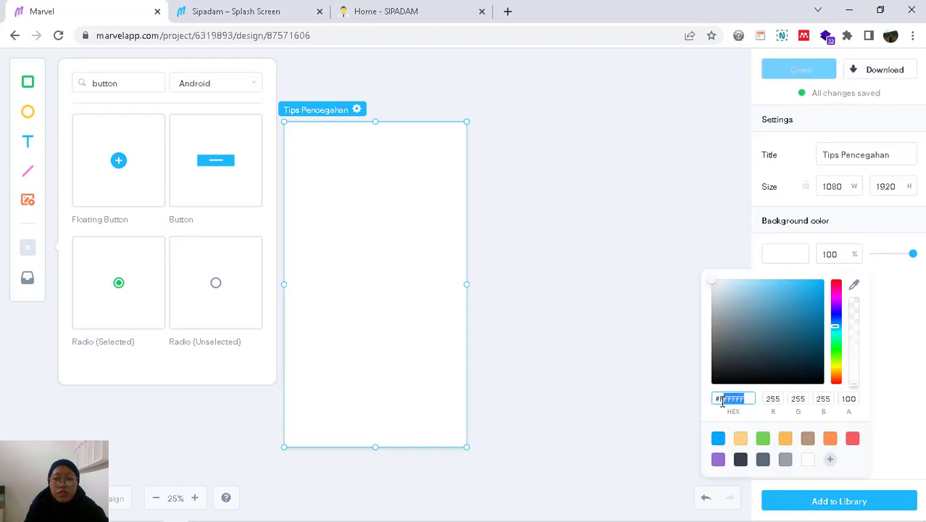
pyautogui.write('DFE6E9')
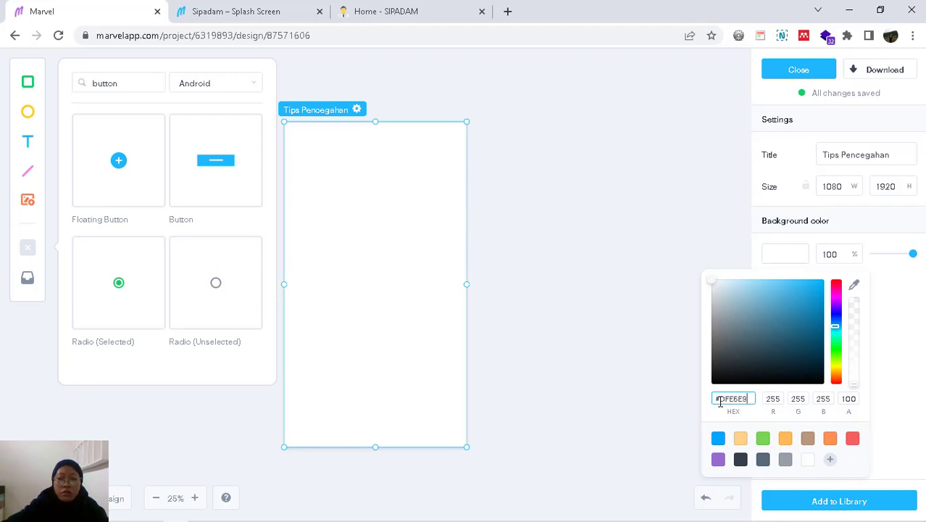
pyautogui.press('Return')
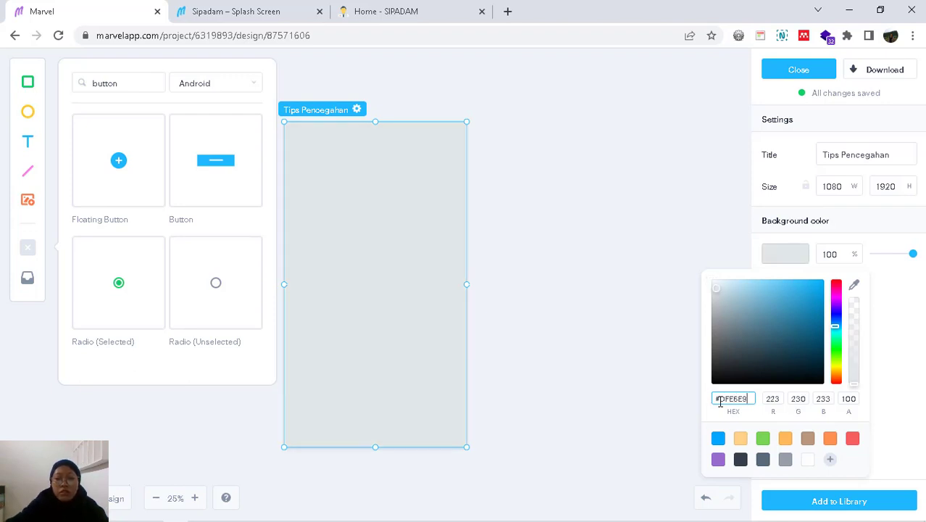
pyautogui.click(545, 265)
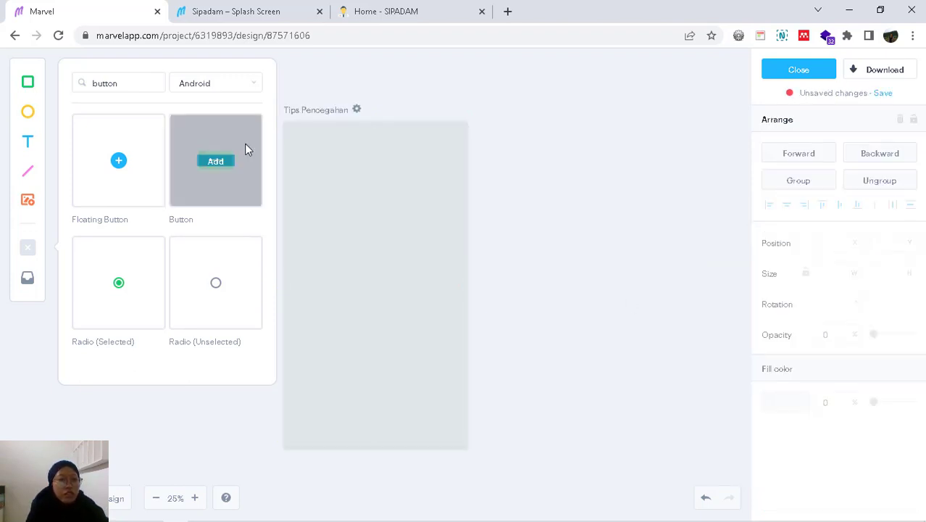
# - Clear the component search and add an Android navigation bar to the screen
pyautogui.doubleClick(105, 82)
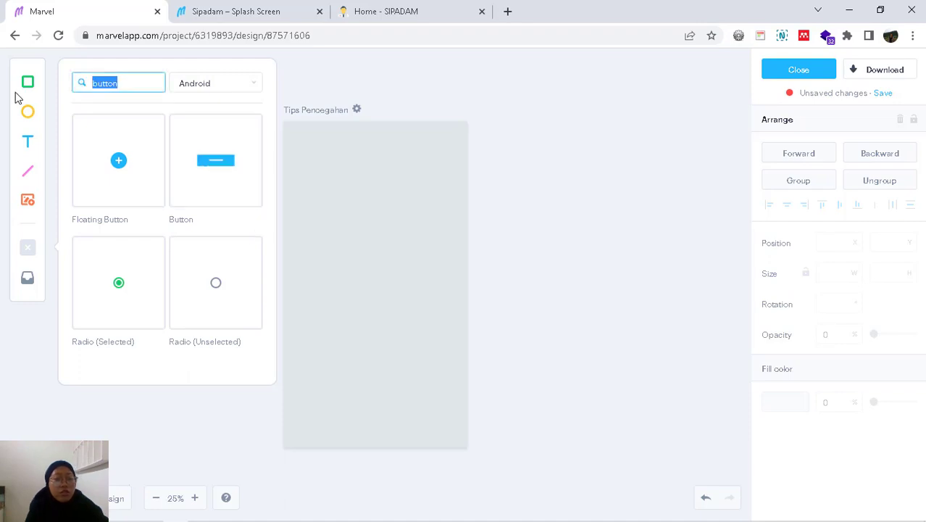
pyautogui.press('BackSpace')
pyautogui.moveTo(207, 158)
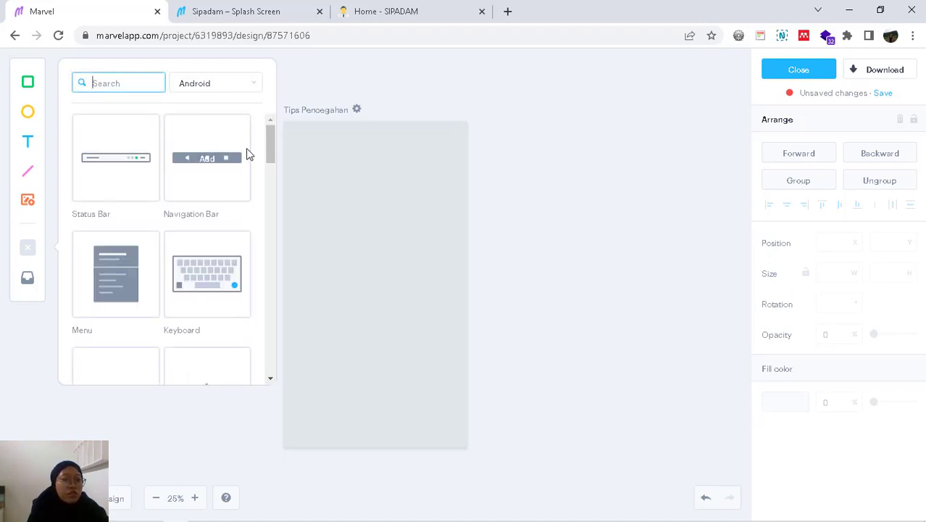
pyautogui.click(219, 158)
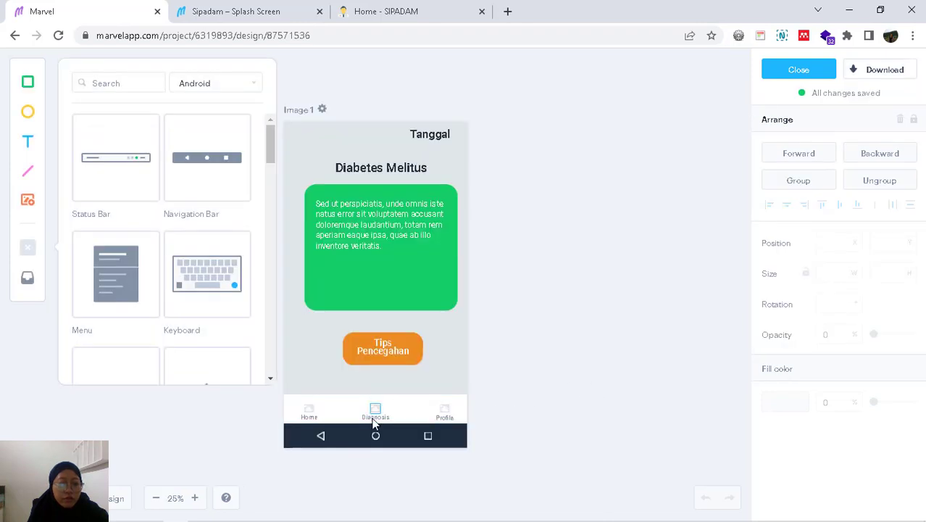
# - Select the Home screen's bottom Home/Diagnosis/Profile tab bar to copy it
pyautogui.click(373, 423)
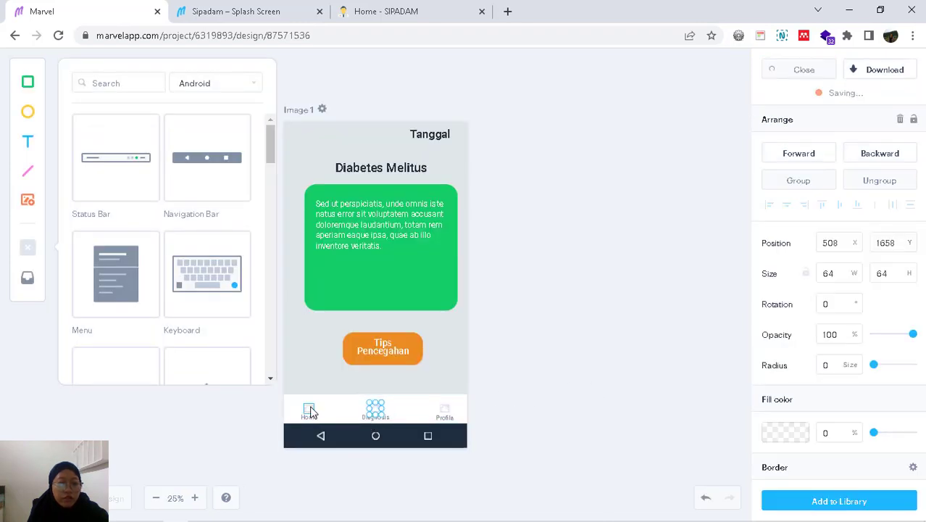
pyautogui.click(311, 416)
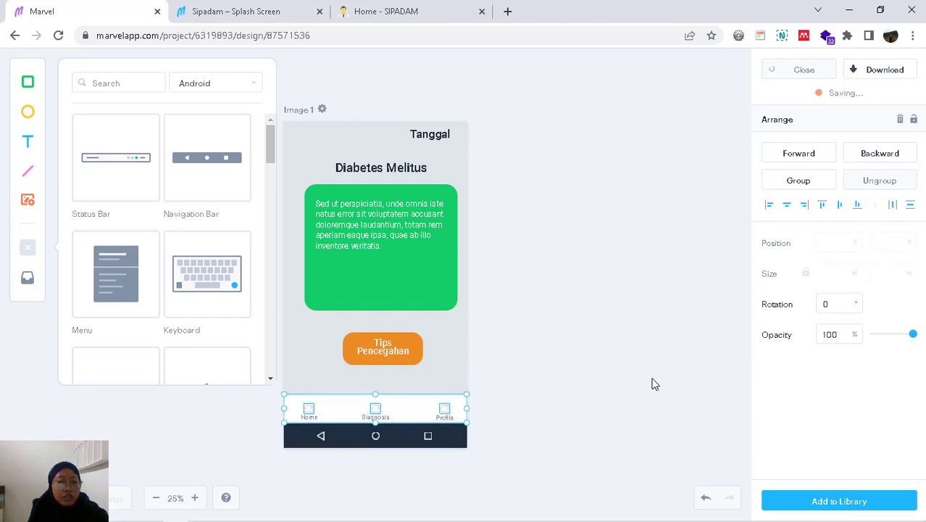
pyautogui.click(625, 376)
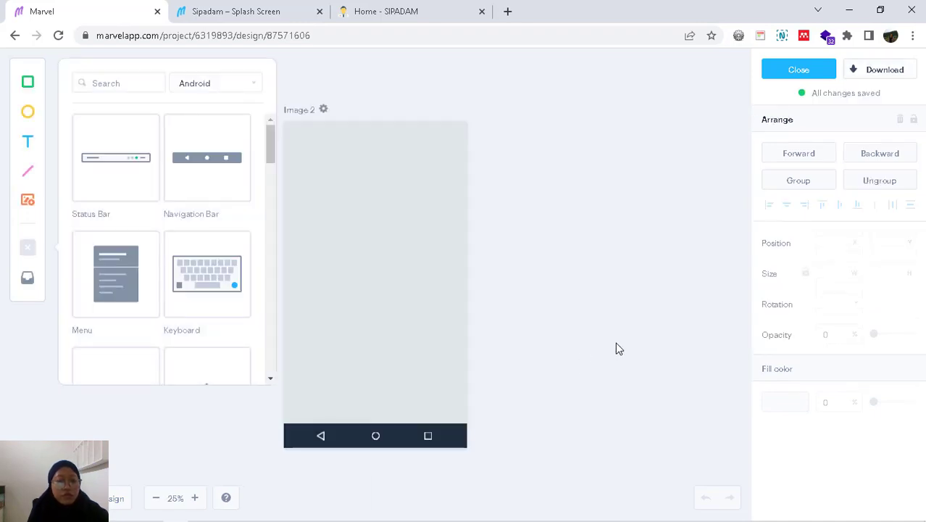
# - Paste the copied tab bar onto the second screen
pyautogui.hotkey('ctrl', 'v')
pyautogui.click(616, 349)
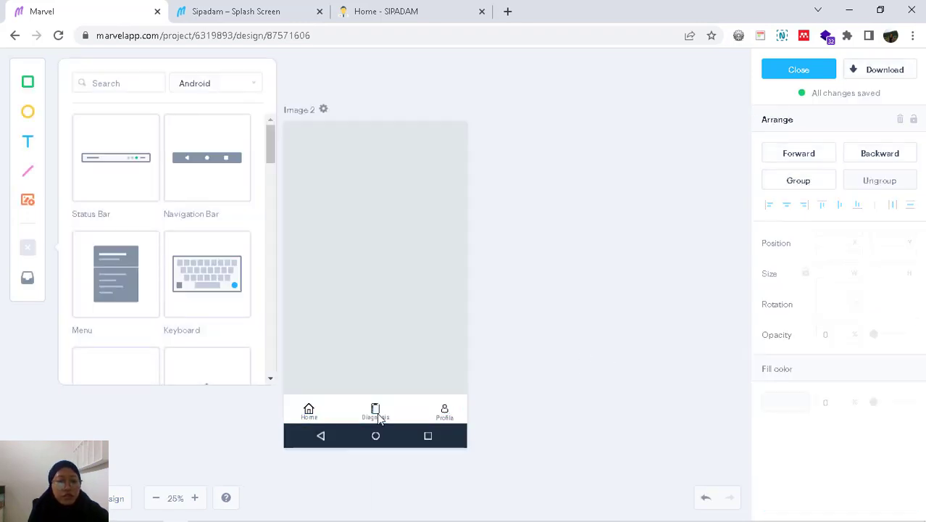
pyautogui.click(418, 403)
pyautogui.click(608, 353)
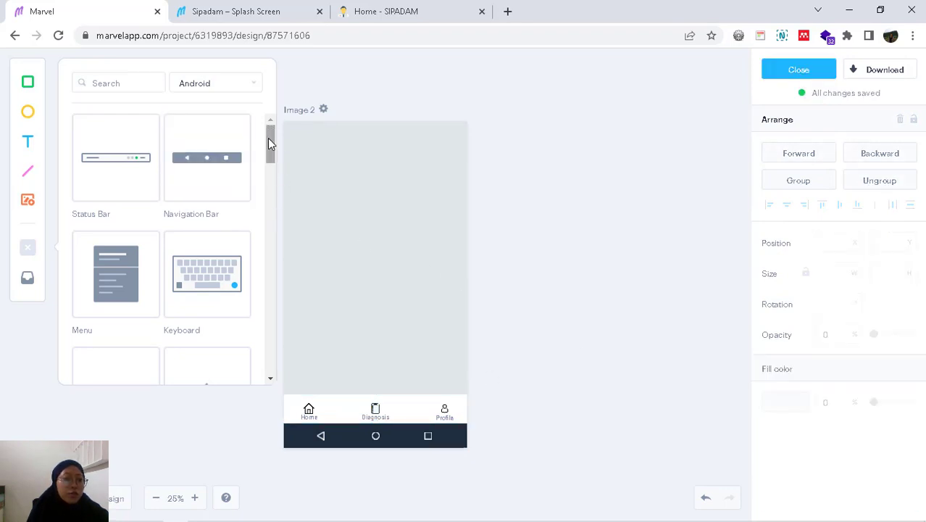
pyautogui.scroll(-2, 267, 142)
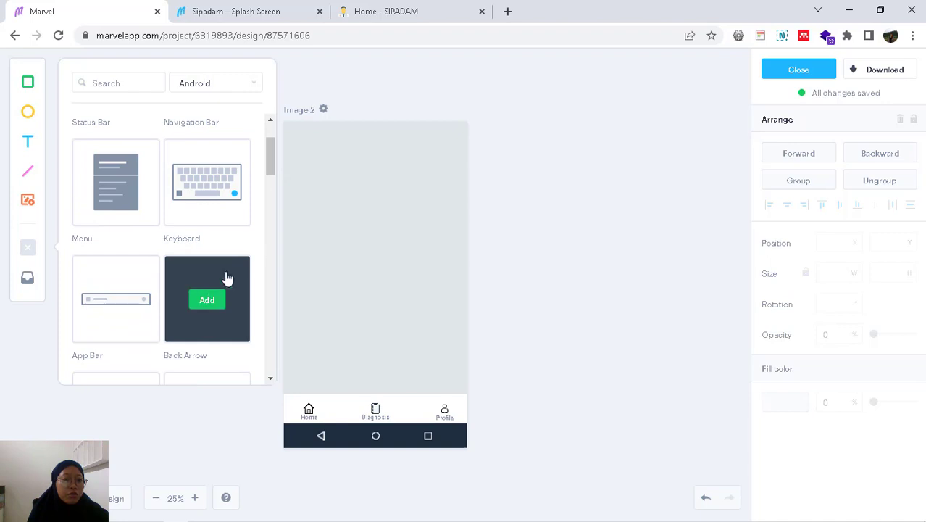
# - Add an 82×82 dark back arrow in the screen's top-left corner
pyautogui.click(206, 298)
pyautogui.moveTo(300, 152); pyautogui.dragTo(304, 155)
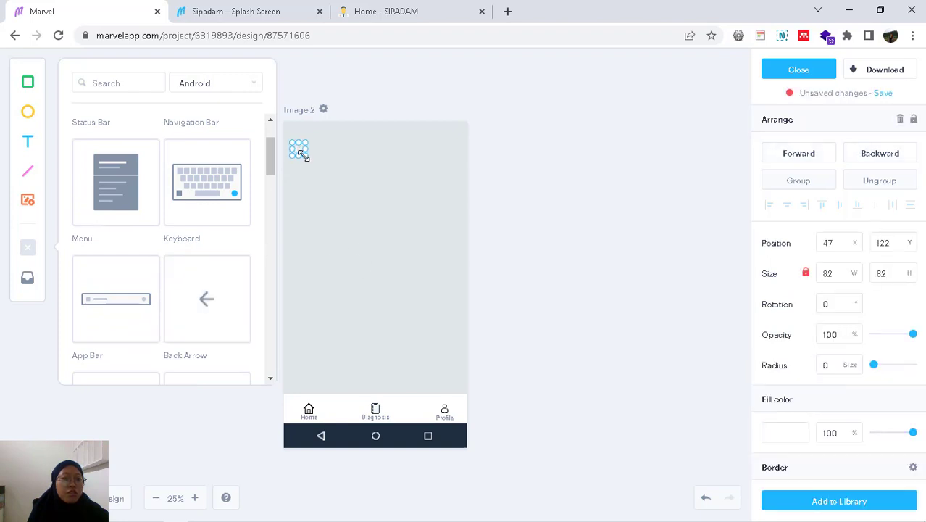
pyautogui.click(777, 438)
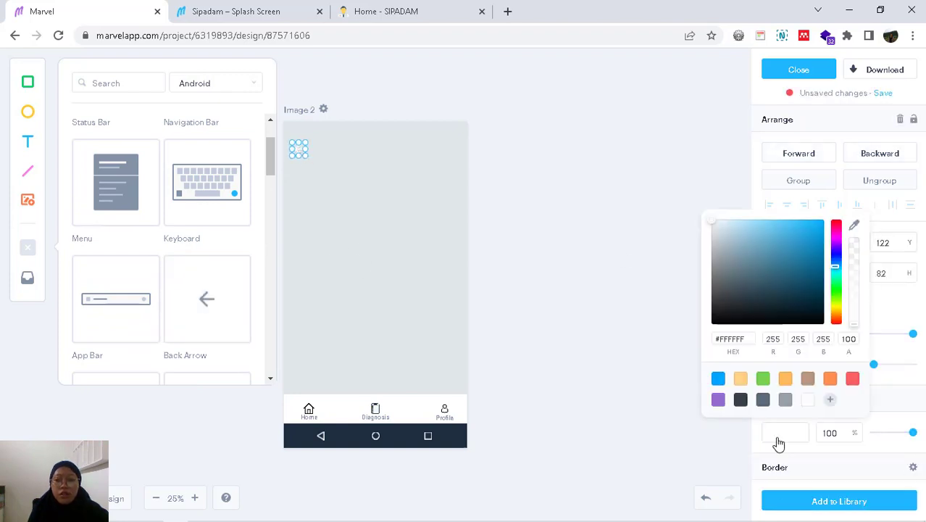
pyautogui.click(741, 400)
pyautogui.click(559, 205)
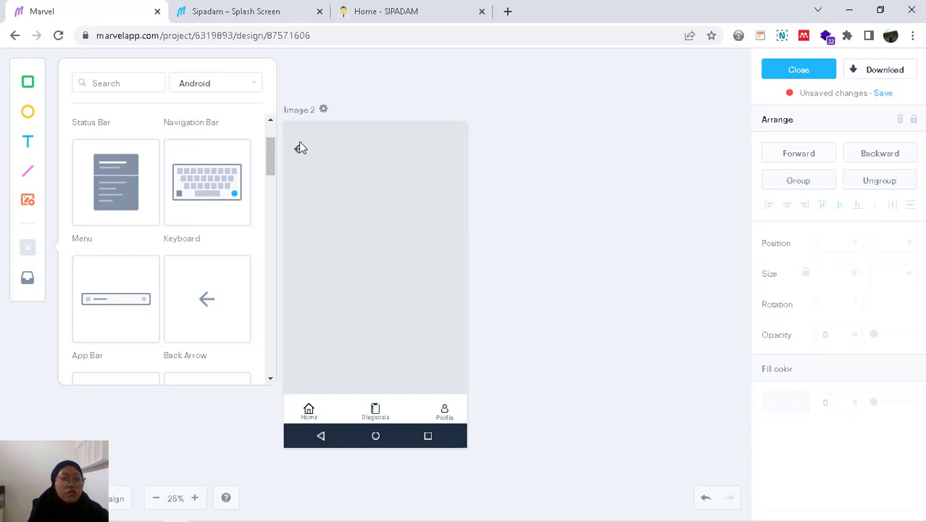
pyautogui.click(298, 148)
pyautogui.moveTo(298, 149); pyautogui.dragTo(296, 140)
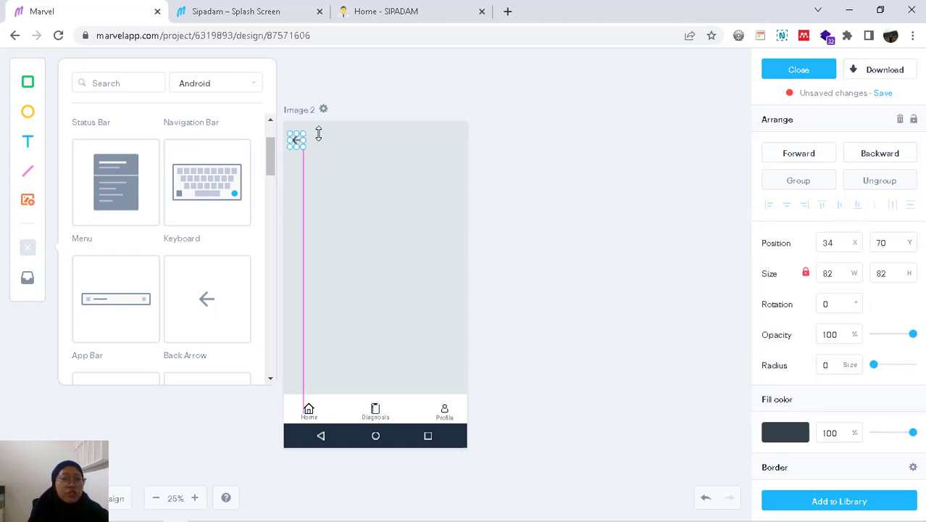
# - Insert a Title element reading 'Tips Pencegahan' and move it to the top centre beside the back arrow
pyautogui.scroll(-3, 265, 160)
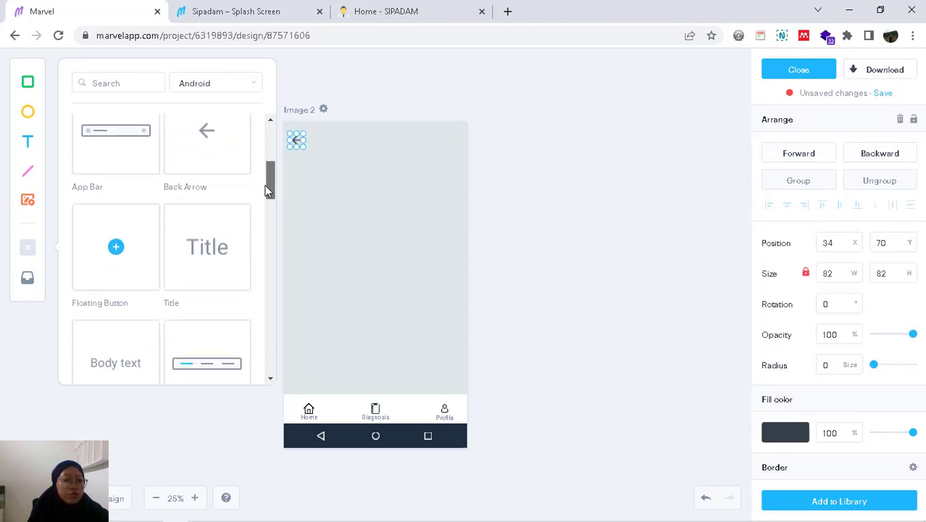
pyautogui.click(199, 179)
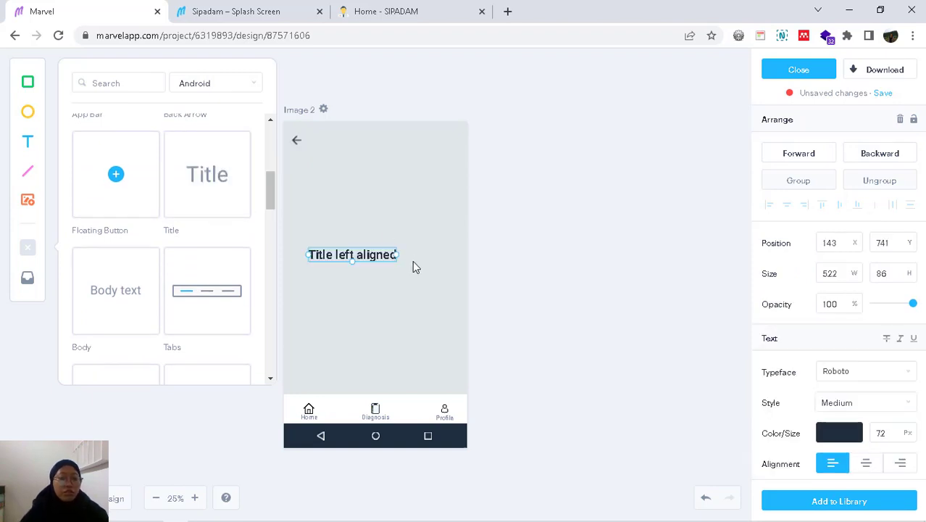
pyautogui.doubleClick(378, 257)
pyautogui.doubleClick(384, 258)
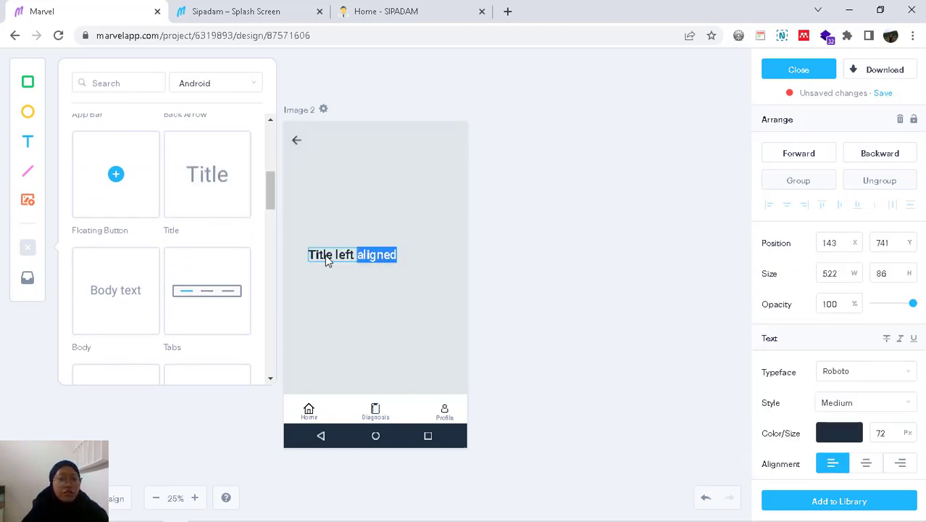
pyautogui.press('BackSpace')
pyautogui.press('BackSpace')
pyautogui.press('BackSpace')
pyautogui.press('BackSpace')
pyautogui.press('BackSpace')
pyautogui.press('BackSpace')
pyautogui.press('BackSpace')
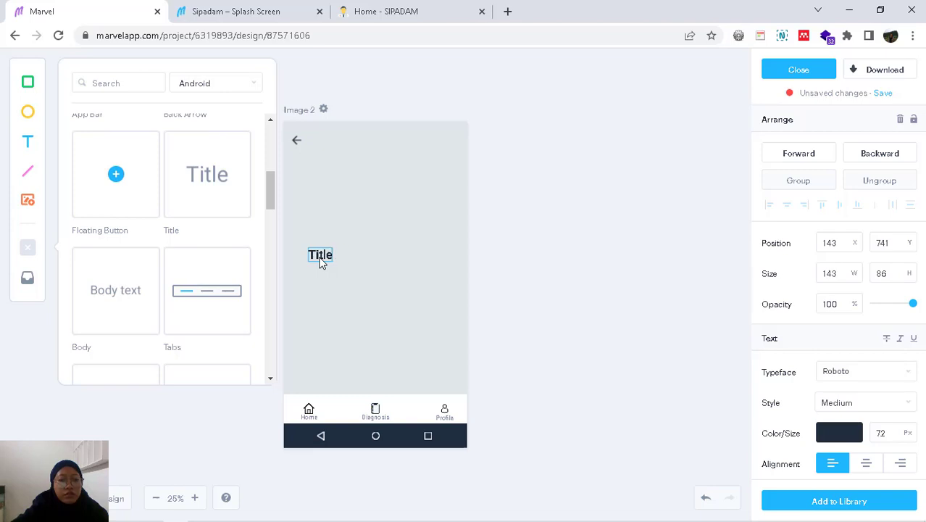
pyautogui.write('ps Penc')
pyautogui.write('egahan')
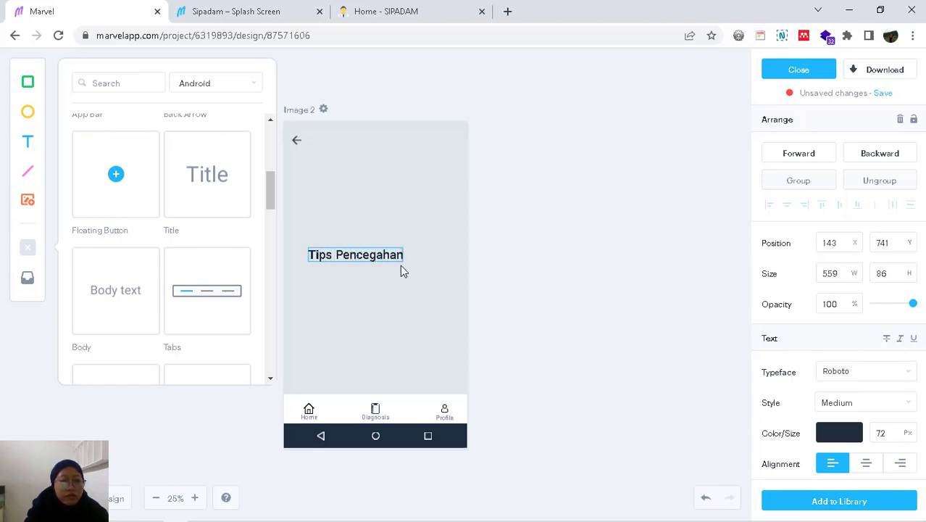
pyautogui.click(419, 250)
pyautogui.moveTo(378, 239); pyautogui.dragTo(395, 177)
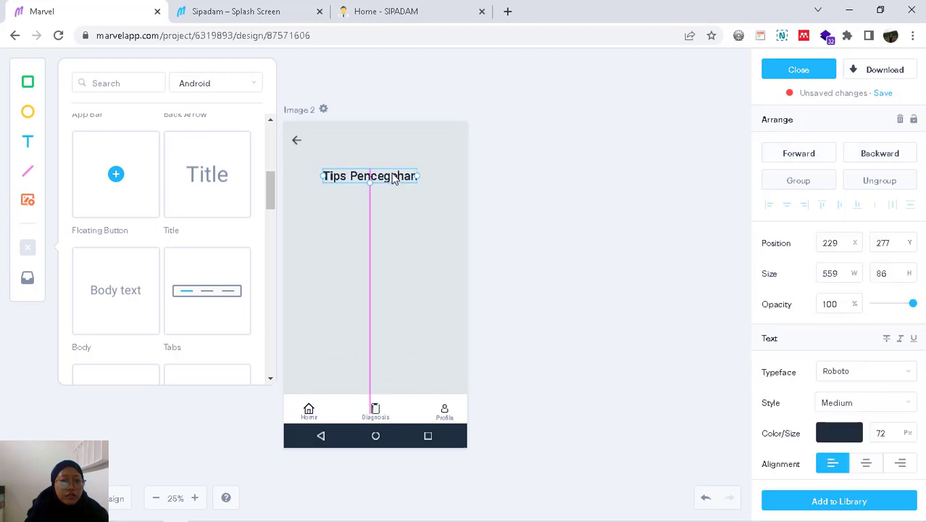
pyautogui.click(593, 259)
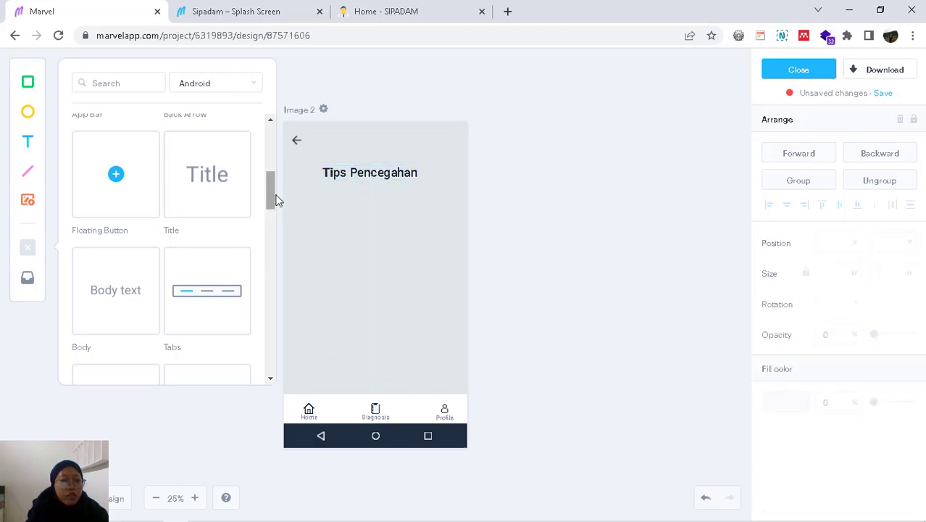
pyautogui.moveTo(274, 201); pyautogui.dragTo(262, 349)
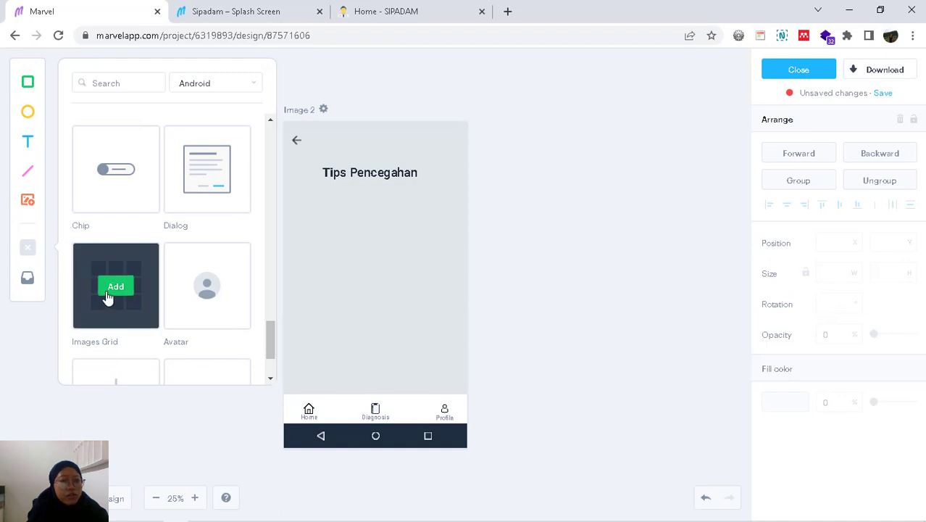
# - Place a 3×3 Images Grid, about 831×829, under the heading and save the screen
pyautogui.click(112, 287)
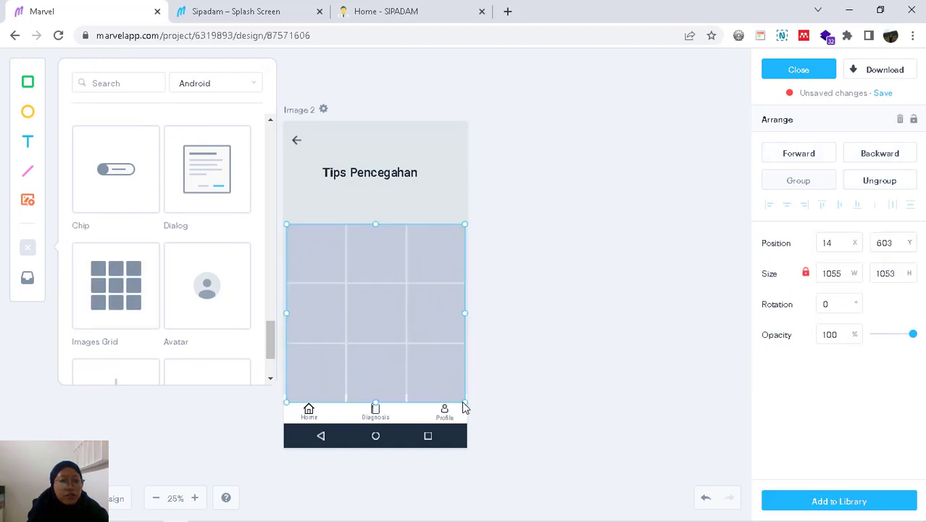
pyautogui.moveTo(464, 407); pyautogui.dragTo(426, 361)
pyautogui.moveTo(369, 316); pyautogui.dragTo(392, 290)
pyautogui.click(579, 289)
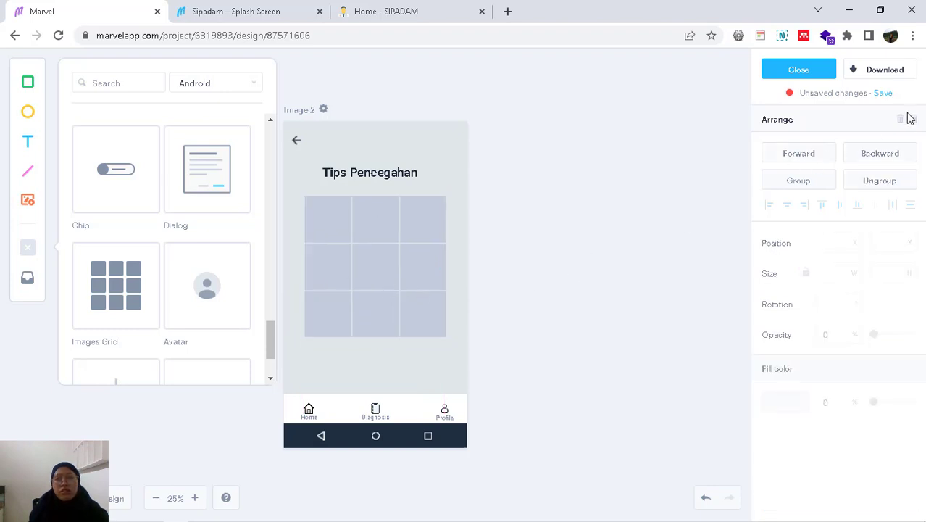
pyautogui.click(883, 93)
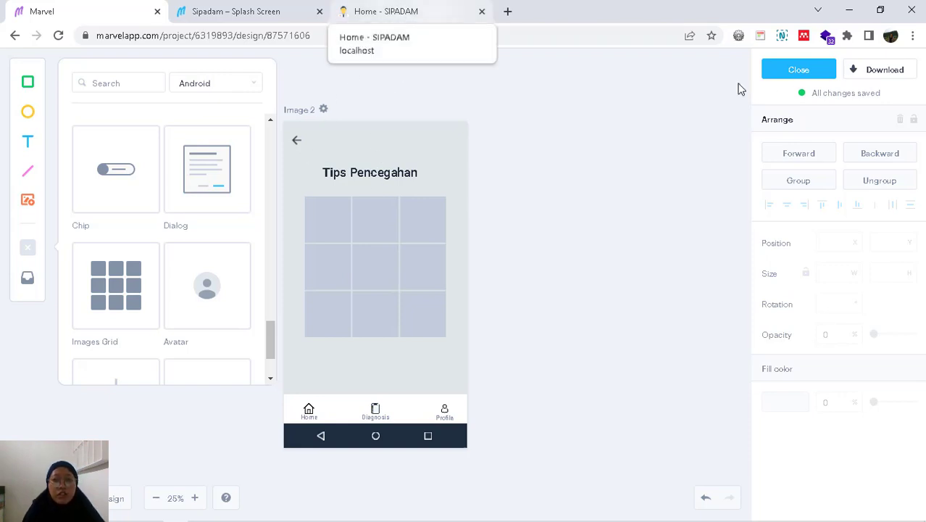
pyautogui.click(794, 75)
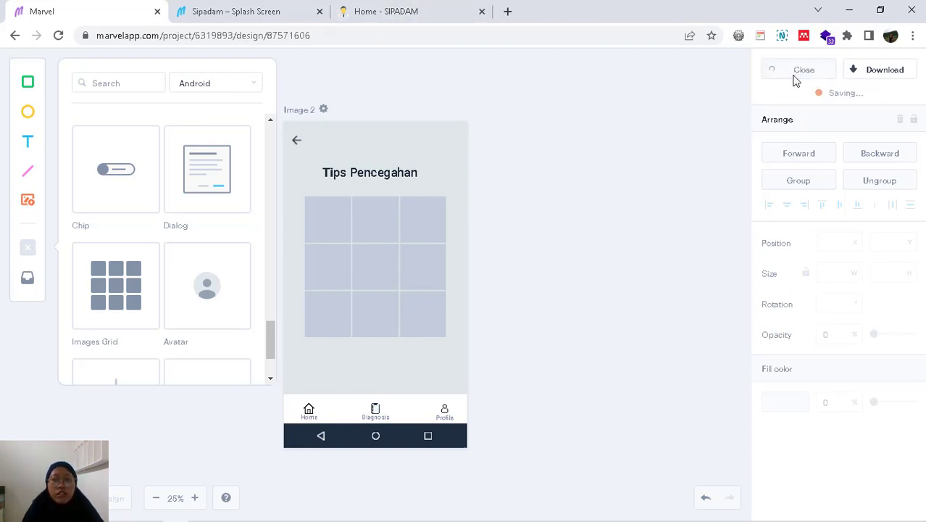
# - Reload the prototype preview and advance from the splash screen through Home to Tips Pencegahan
pyautogui.click(213, 9)
pyautogui.click(57, 38)
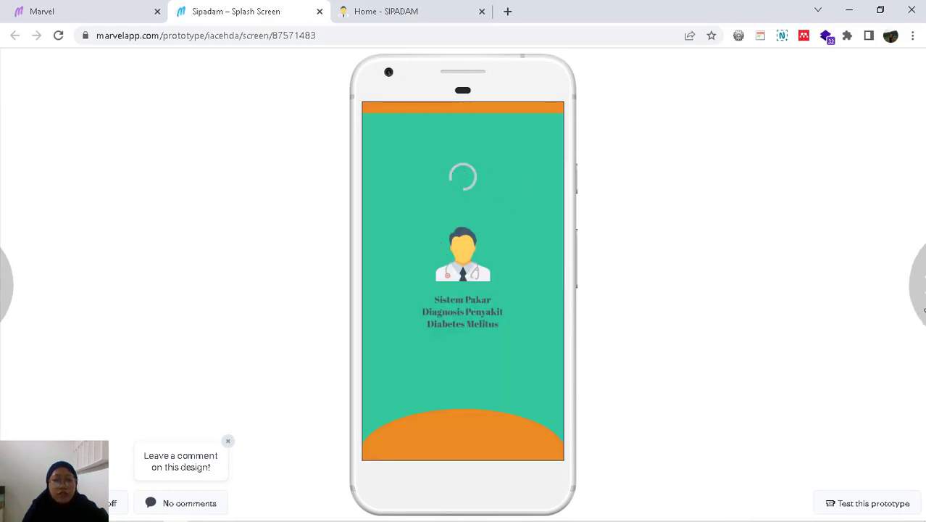
pyautogui.click(915, 283)
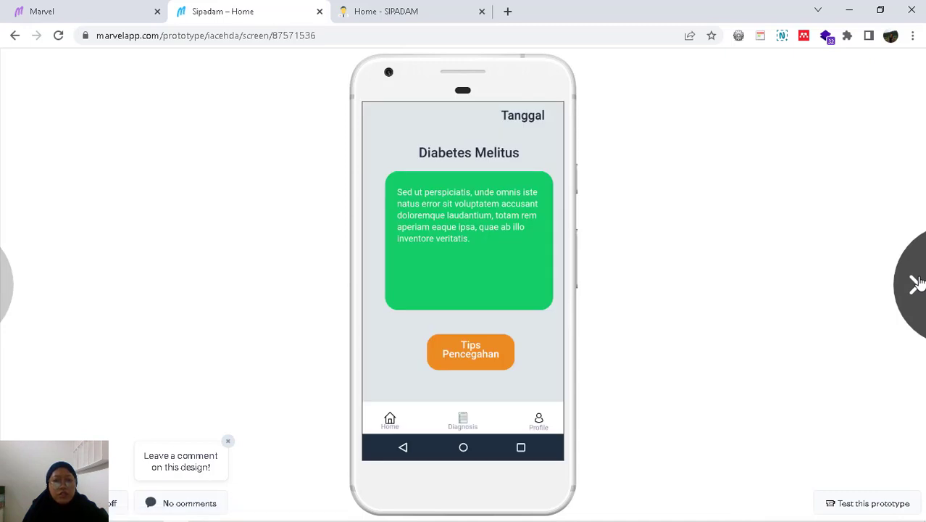
pyautogui.click(915, 283)
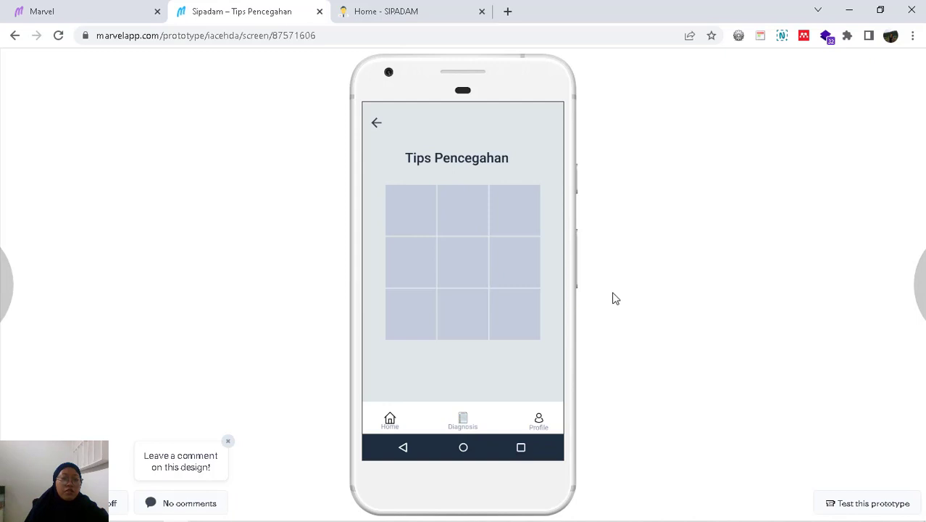
# - Step back and forth between Home and Tips Pencegahan, then return to the Sipadam project overview
pyautogui.press('Left')
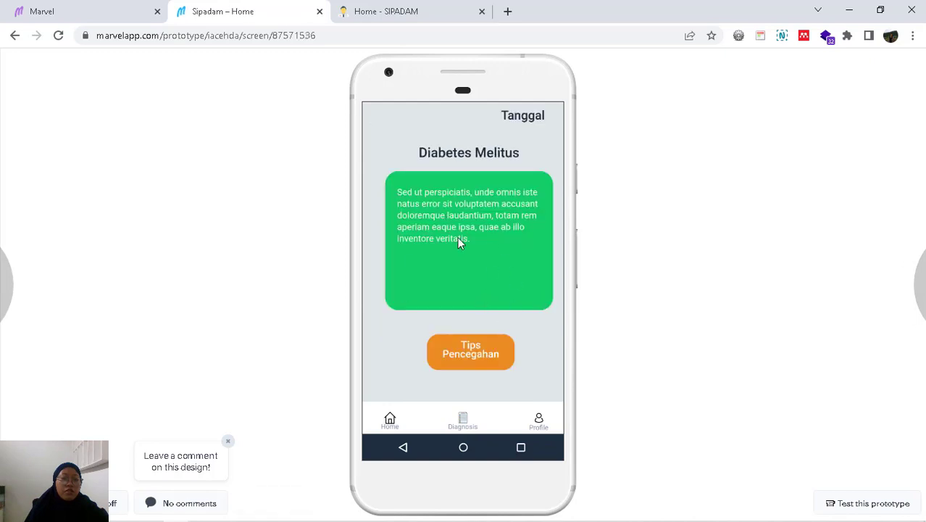
pyautogui.press('Right')
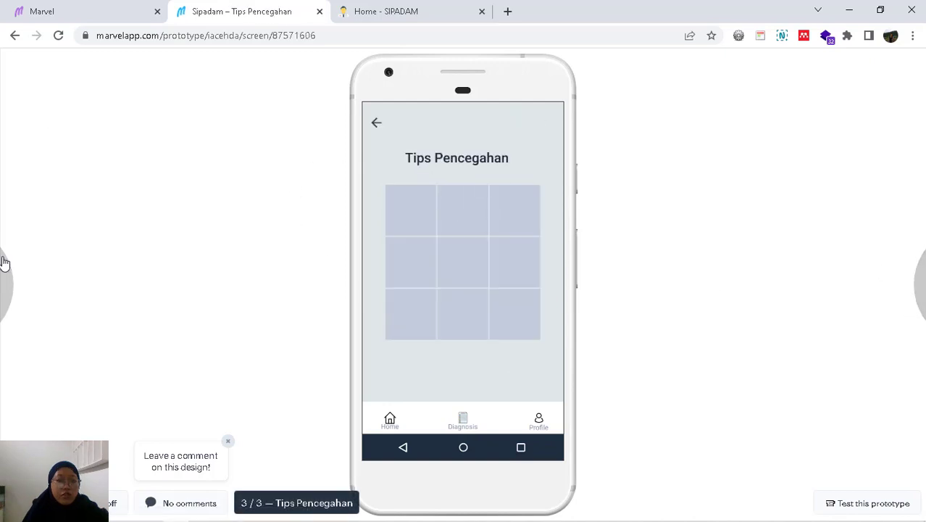
pyautogui.click(3, 274)
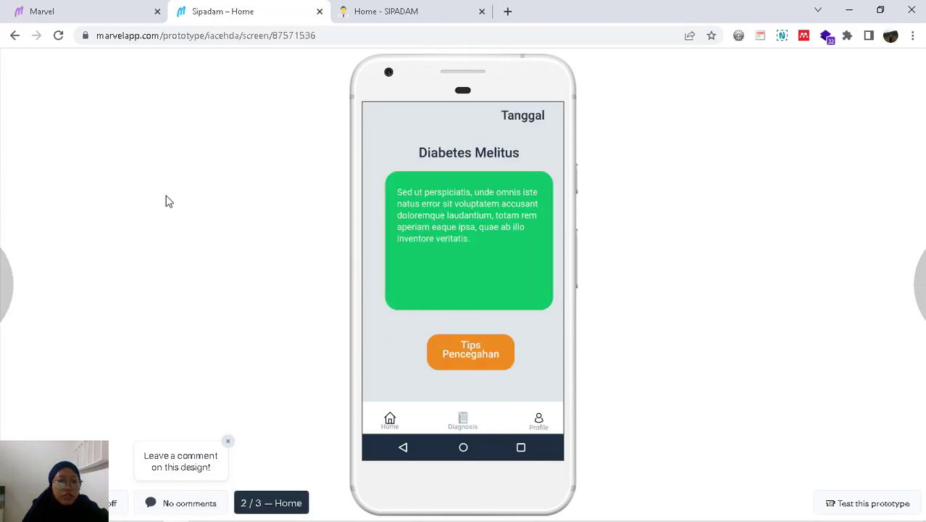
pyautogui.click(104, 6)
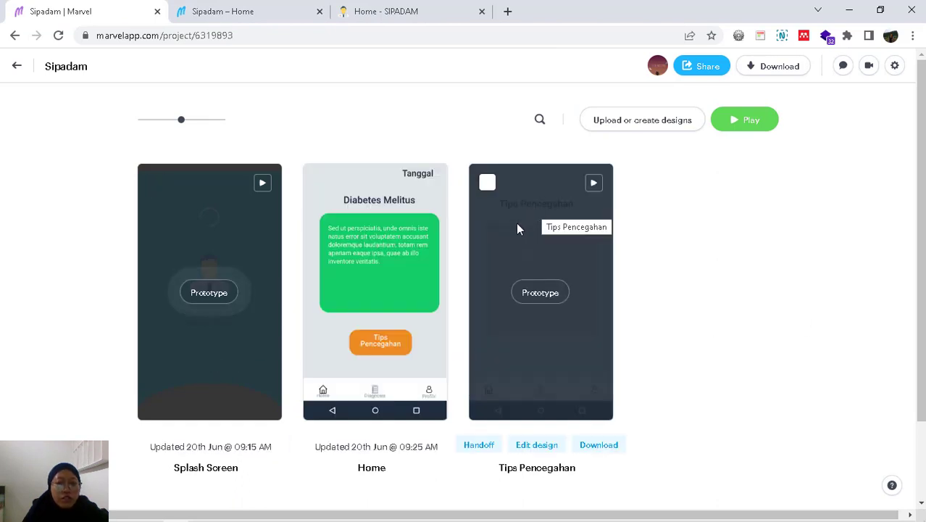
# - Open the Home screen card in the Sipadam project overview
pyautogui.click(378, 292)
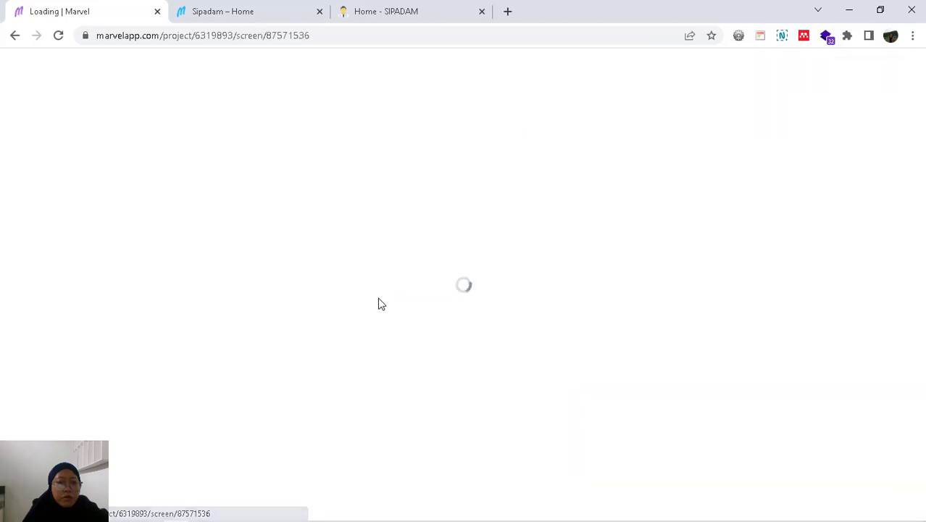
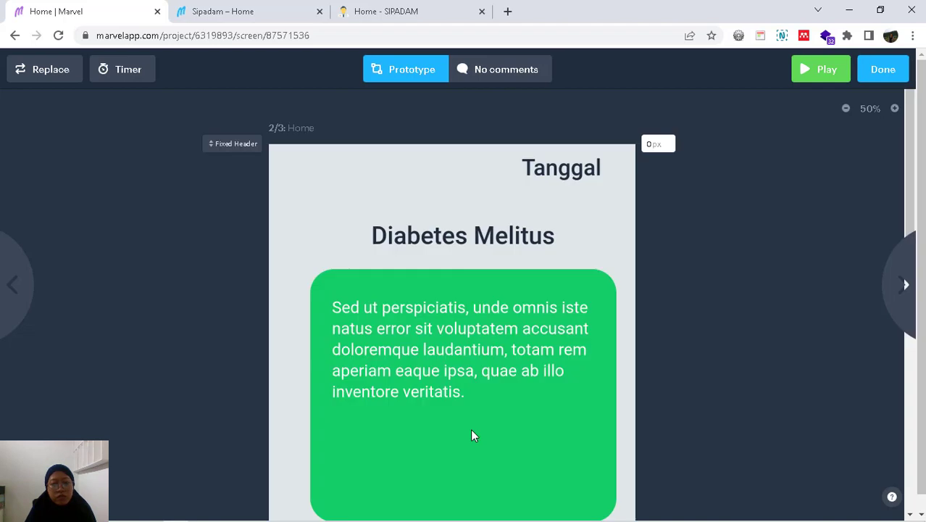
# - Link a Tips Pencegahan button hotspot to the Tips Pencegahan screen with Push Right on click/tap
pyautogui.scroll(-2, 672, 258)
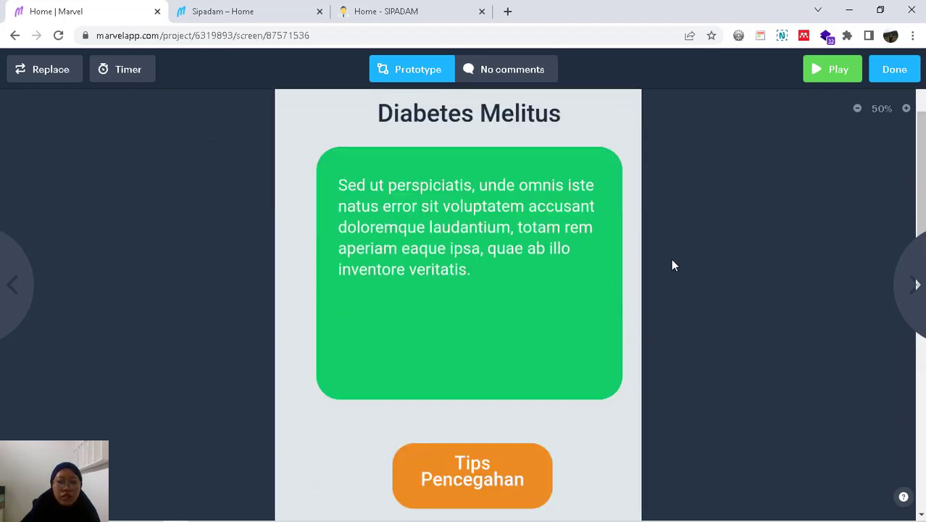
pyautogui.scroll(-2, 672, 258)
pyautogui.scroll(-3, 637, 258)
pyautogui.scroll(3, 614, 256)
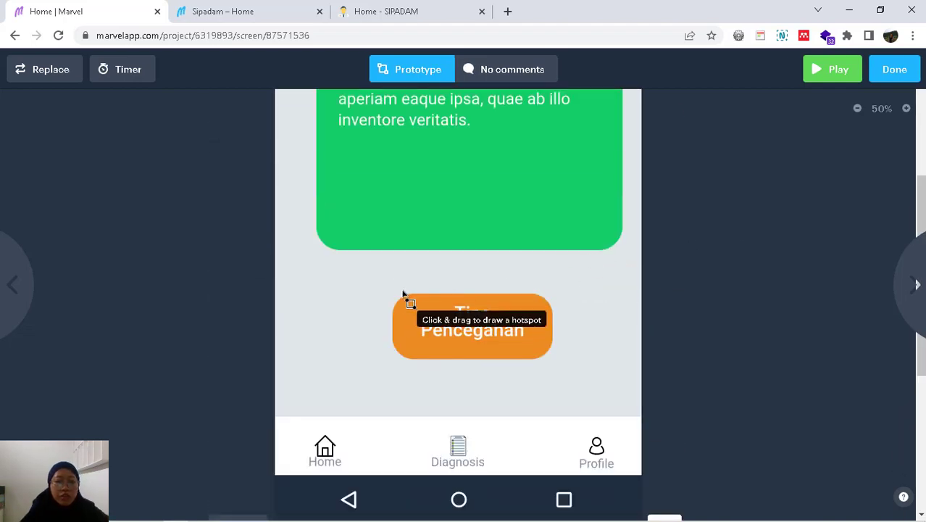
pyautogui.moveTo(383, 285)
pyautogui.mouseDown()
pyautogui.moveTo(525, 325)
pyautogui.moveTo(562, 371)
pyautogui.mouseUp()
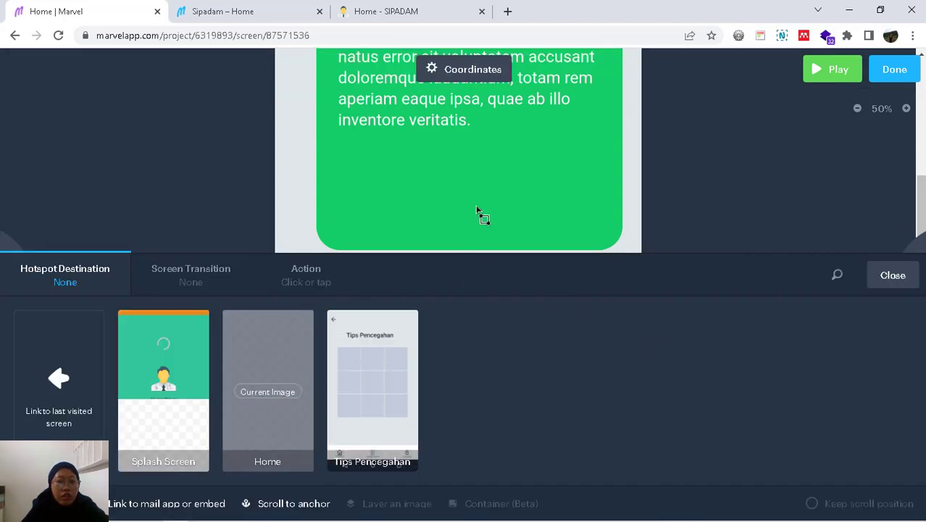
pyautogui.click(384, 377)
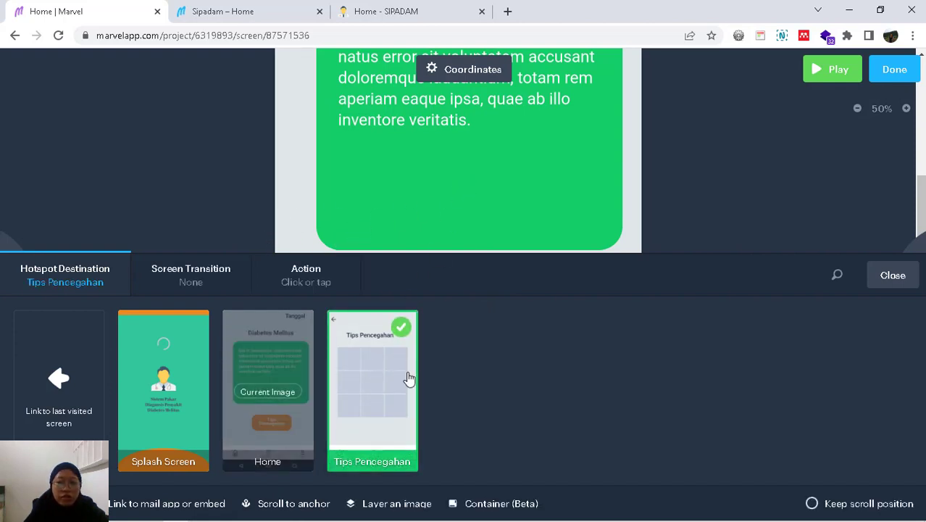
pyautogui.click(240, 282)
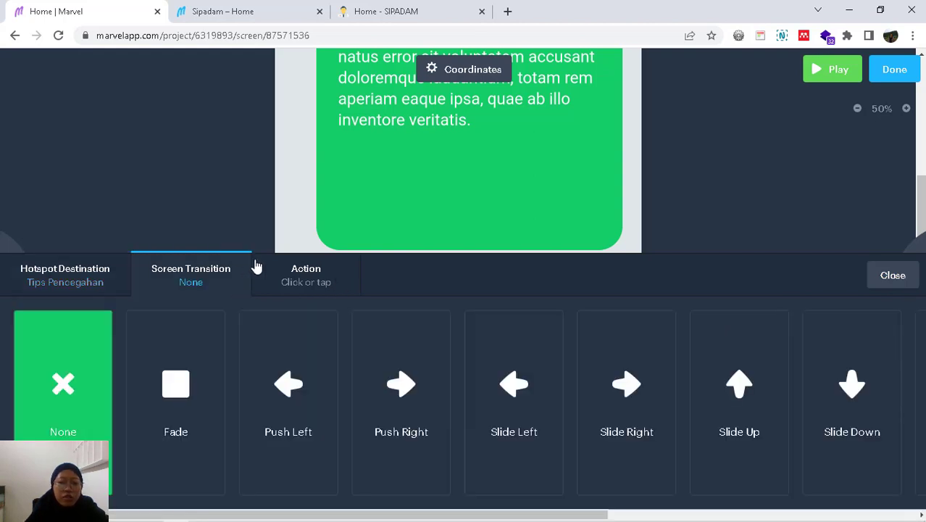
pyautogui.click(398, 352)
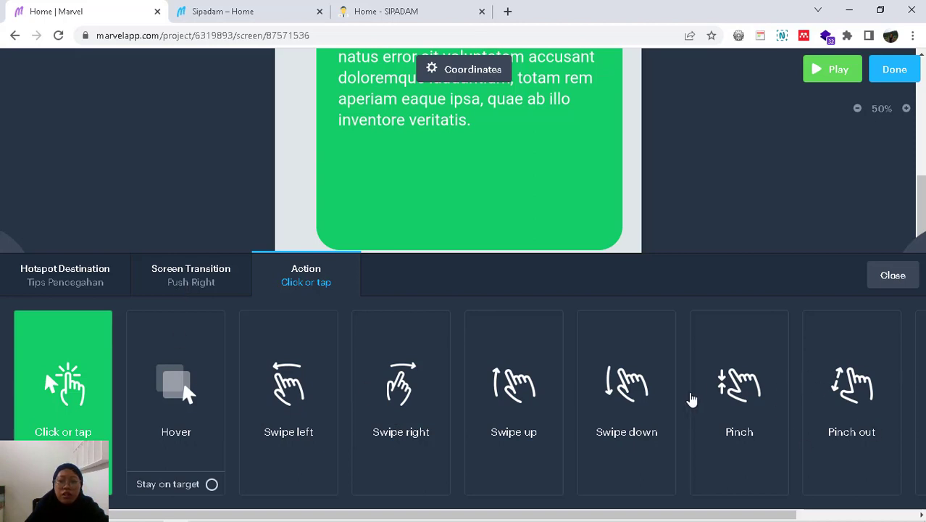
pyautogui.click(174, 280)
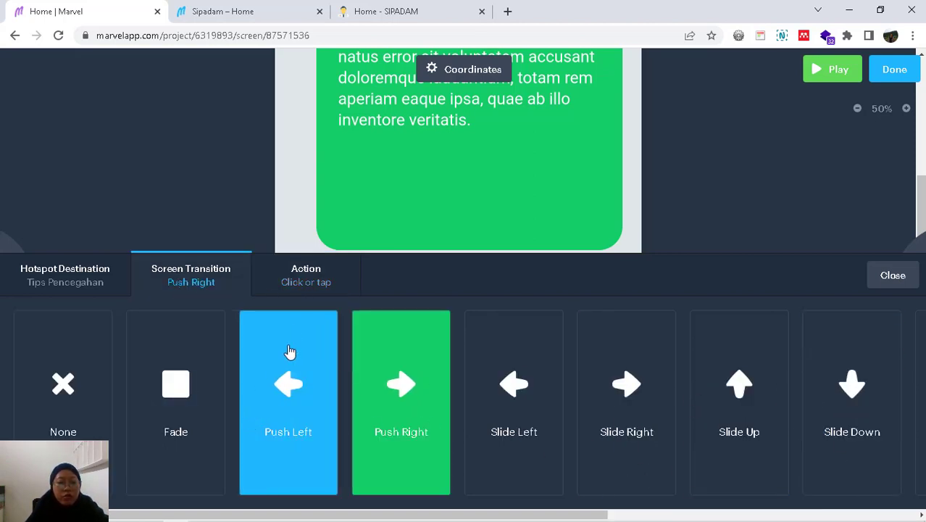
pyautogui.click(301, 288)
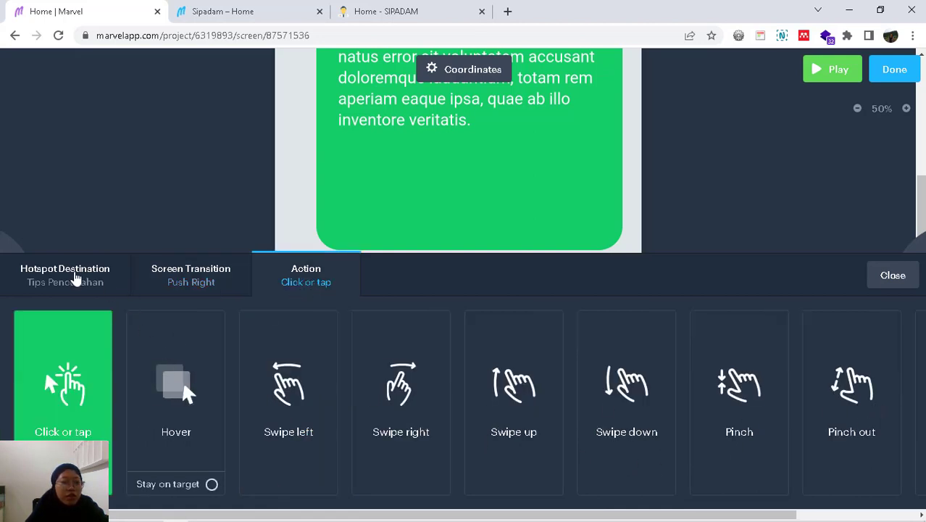
pyautogui.click(73, 276)
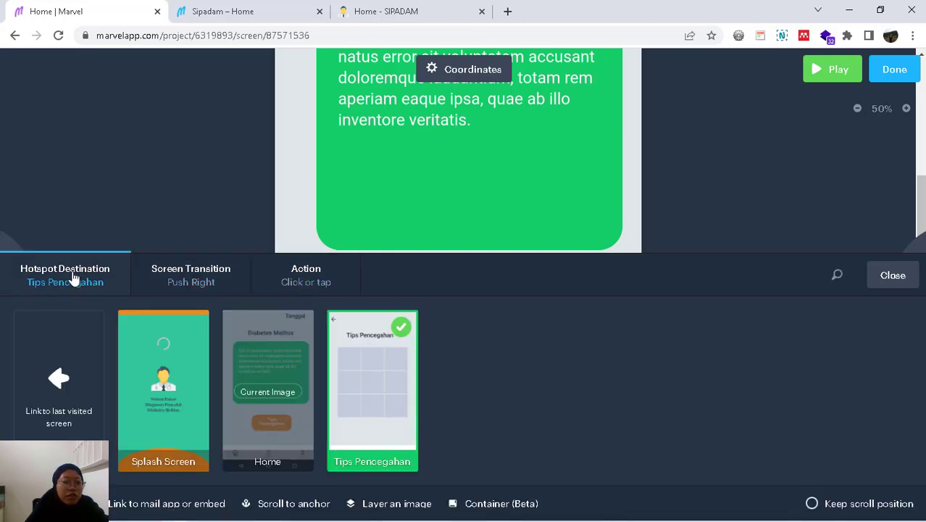
pyautogui.click(896, 281)
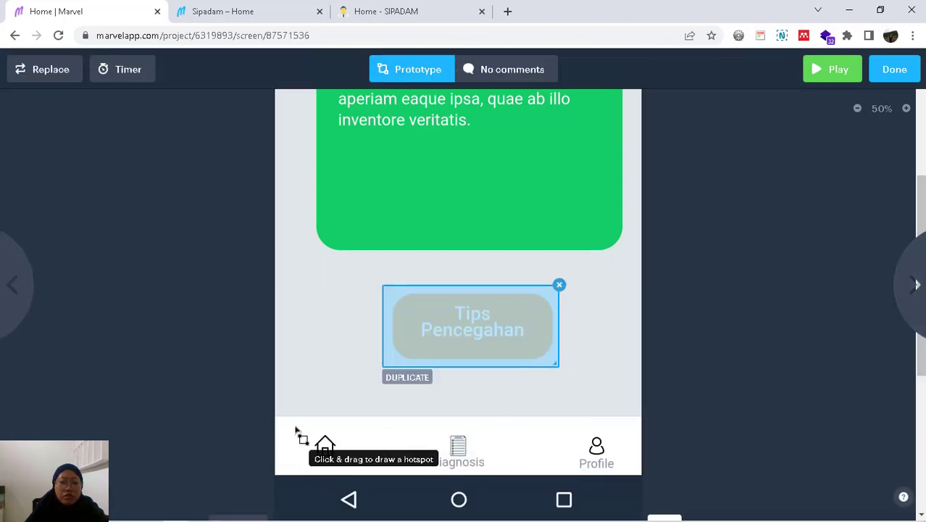
# - Draw a hotspot around the Home icon in the bottom bar
pyautogui.moveTo(291, 421); pyautogui.dragTo(358, 472)
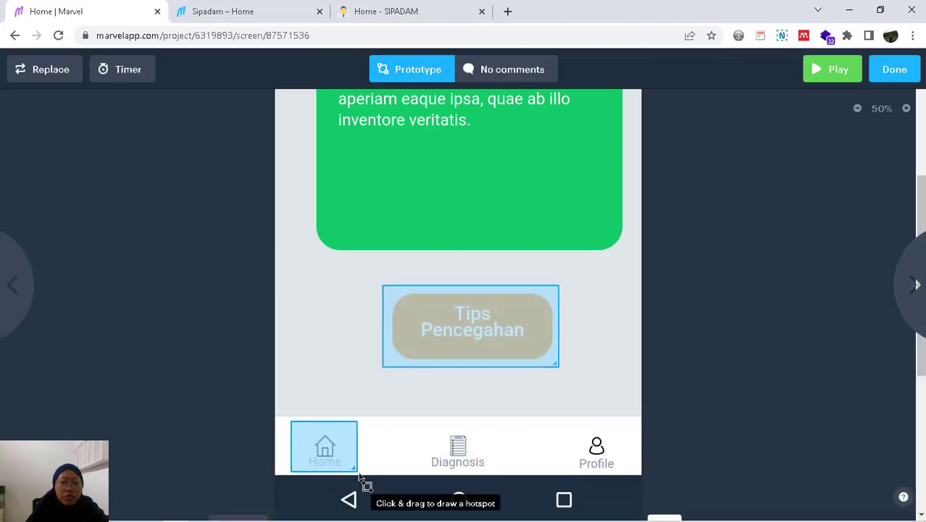
pyautogui.moveTo(284, 420); pyautogui.dragTo(288, 427)
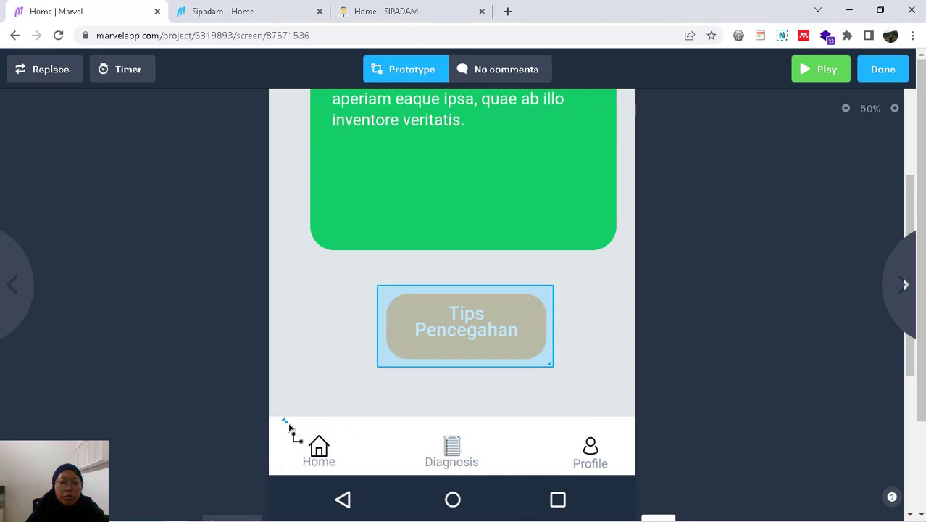
pyautogui.scroll(4, 763, 406)
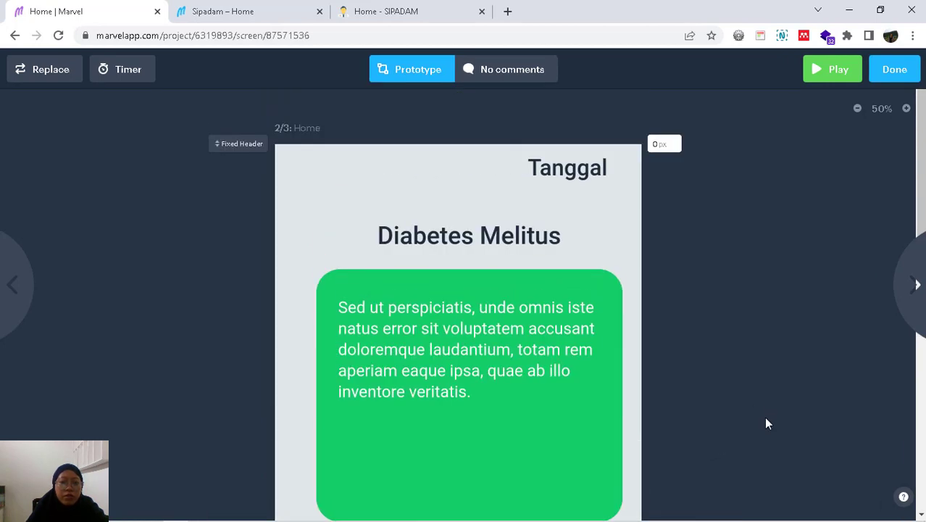
# - On the Tips Pencegahan screen, link a back-arrow hotspot to the Home screen
pyautogui.scroll(-2, 763, 417)
pyautogui.click(915, 285)
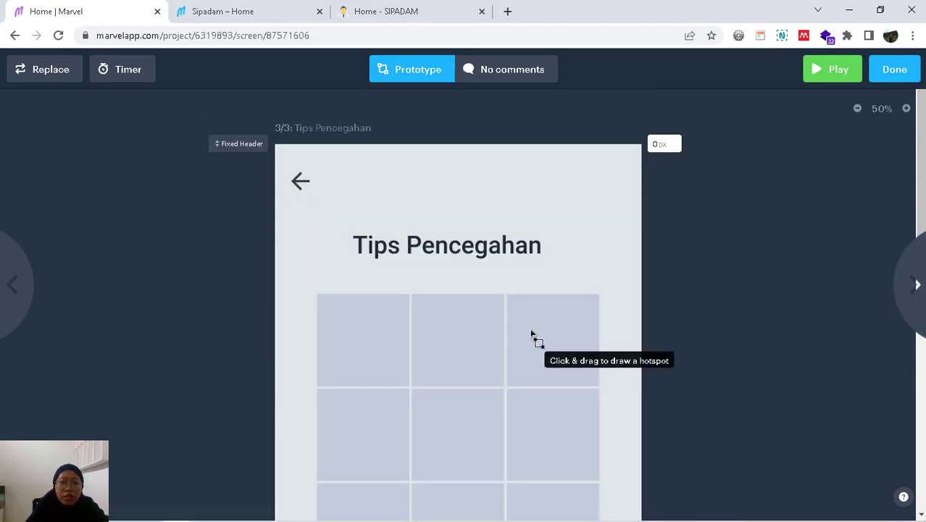
pyautogui.scroll(-5, 658, 355)
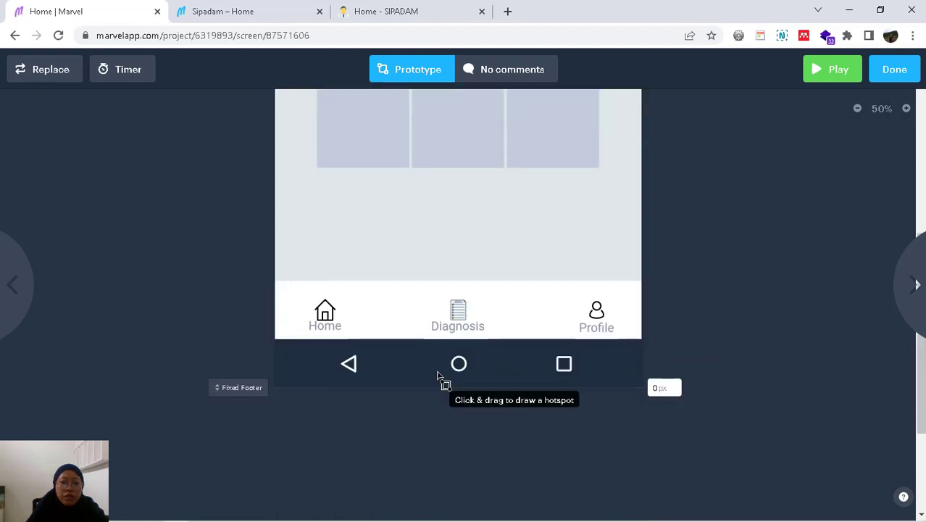
pyautogui.scroll(5, 440, 378)
pyautogui.moveTo(284, 169); pyautogui.dragTo(319, 203)
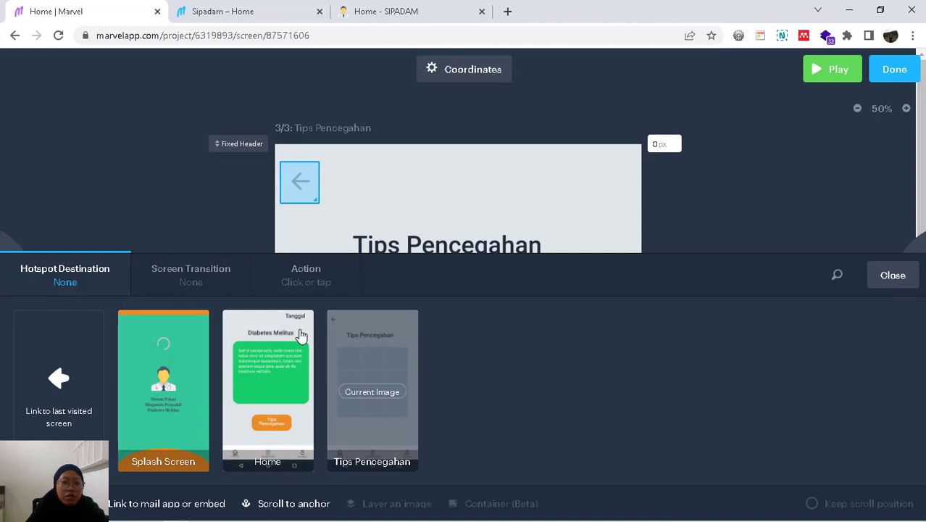
pyautogui.click(299, 331)
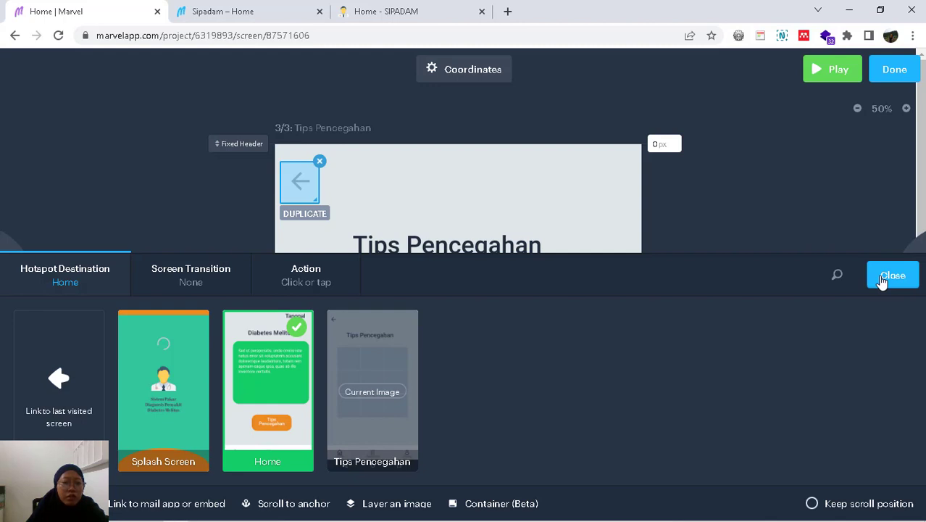
pyautogui.click(882, 281)
# - Link a bottom-bar Home icon hotspot to Home, then return to the project overview
pyautogui.scroll(-2, 701, 345)
pyautogui.scroll(-4, 702, 345)
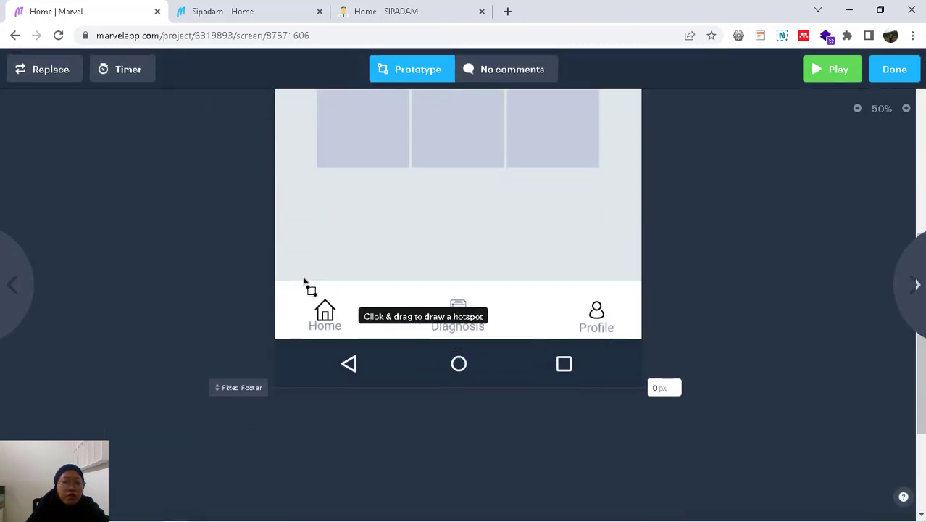
pyautogui.moveTo(293, 277); pyautogui.dragTo(362, 349)
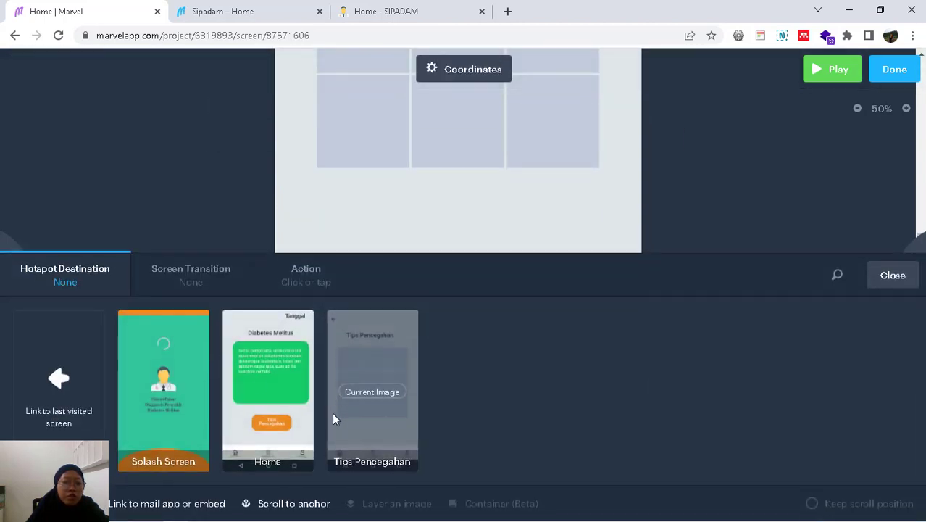
pyautogui.click(297, 406)
pyautogui.click(892, 276)
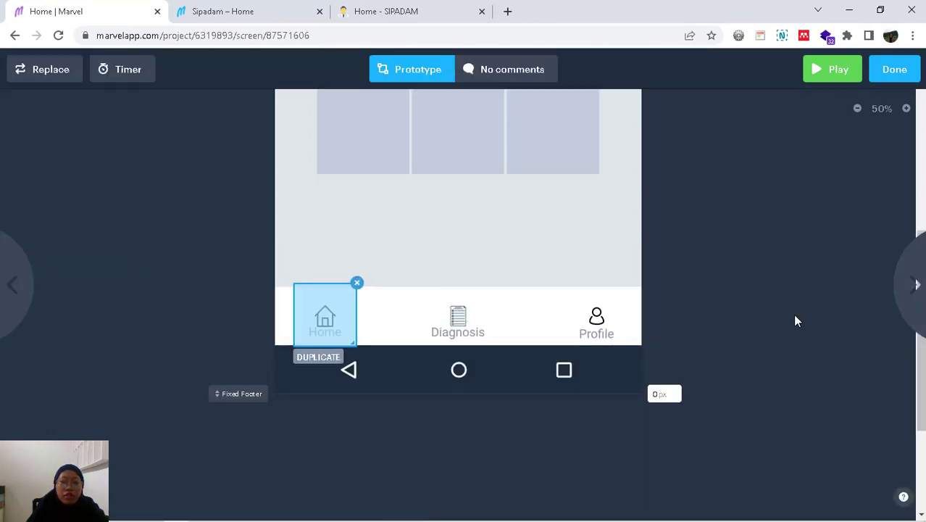
pyautogui.scroll(2, 795, 320)
pyautogui.click(888, 78)
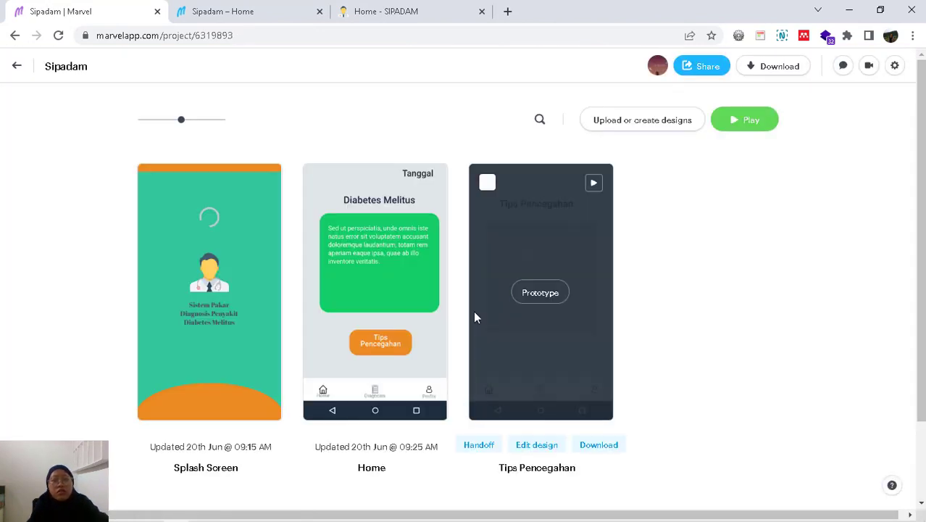
# - Reload the Sipadam – Home prototype preview and navigate to the Home screen
pyautogui.click(281, 7)
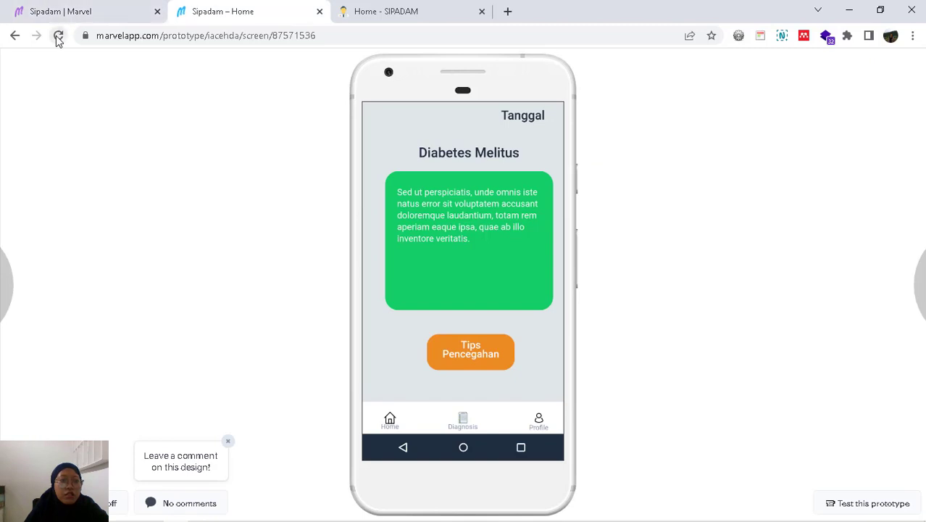
pyautogui.click(58, 35)
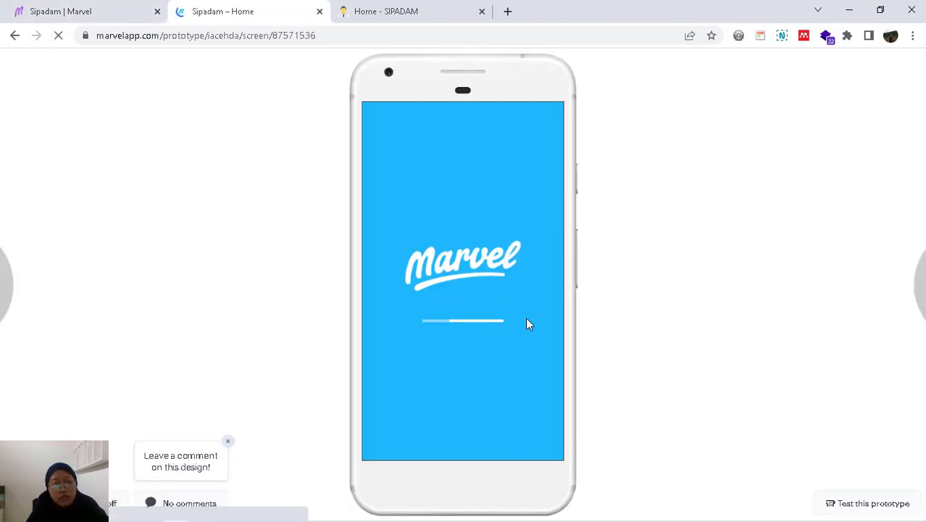
pyautogui.click(22, 282)
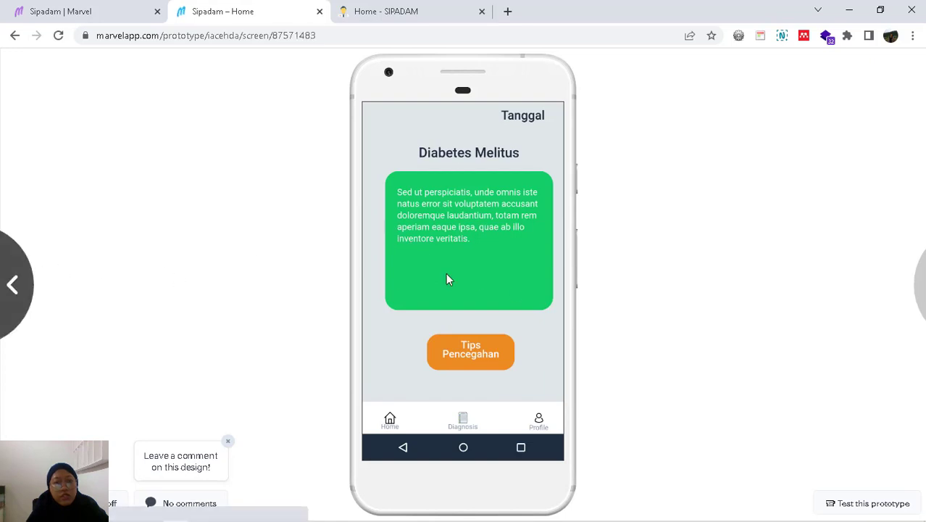
pyautogui.click(915, 283)
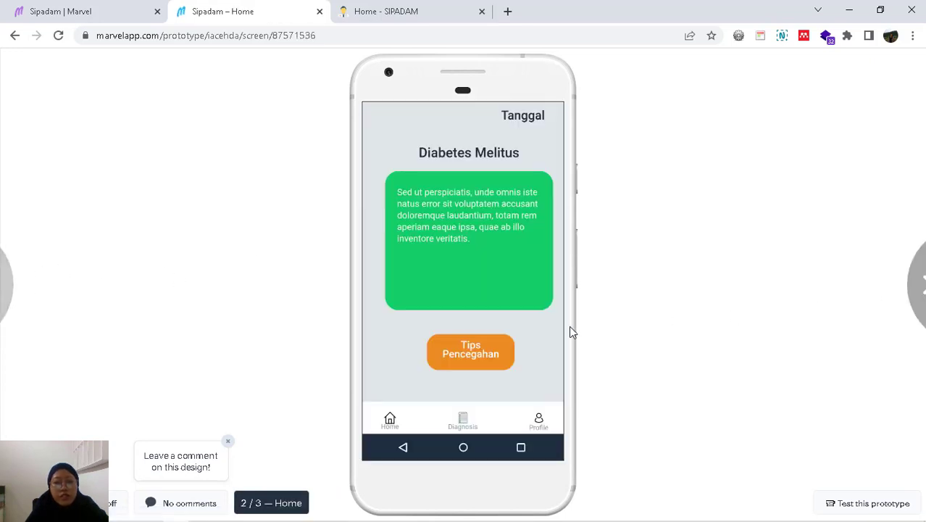
# - Test the Tips Pencegahan button and back arrow links between Home and Tips Pencegahan twice
pyautogui.click(487, 359)
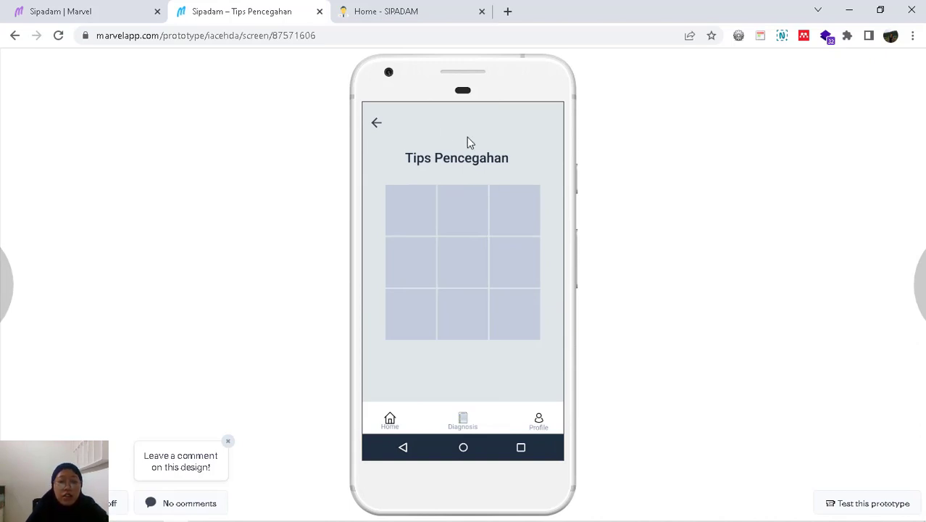
pyautogui.click(375, 124)
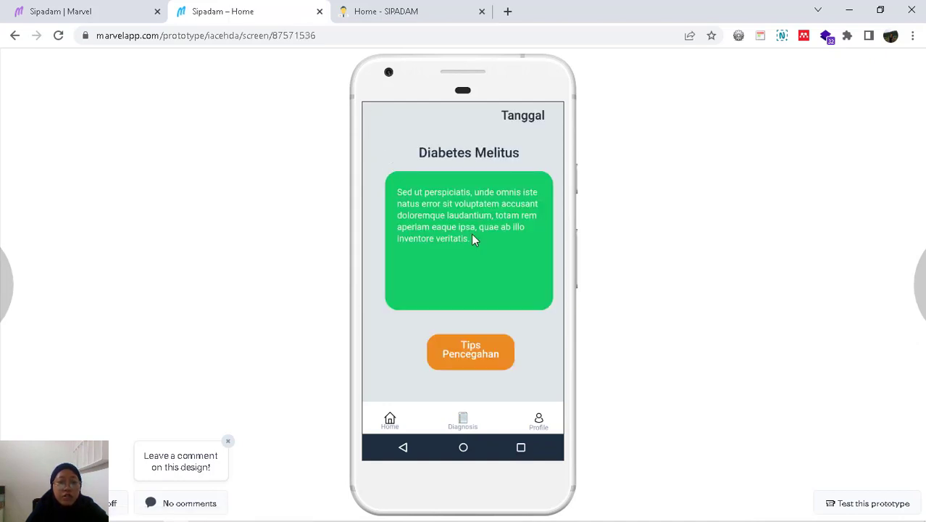
pyautogui.click(467, 342)
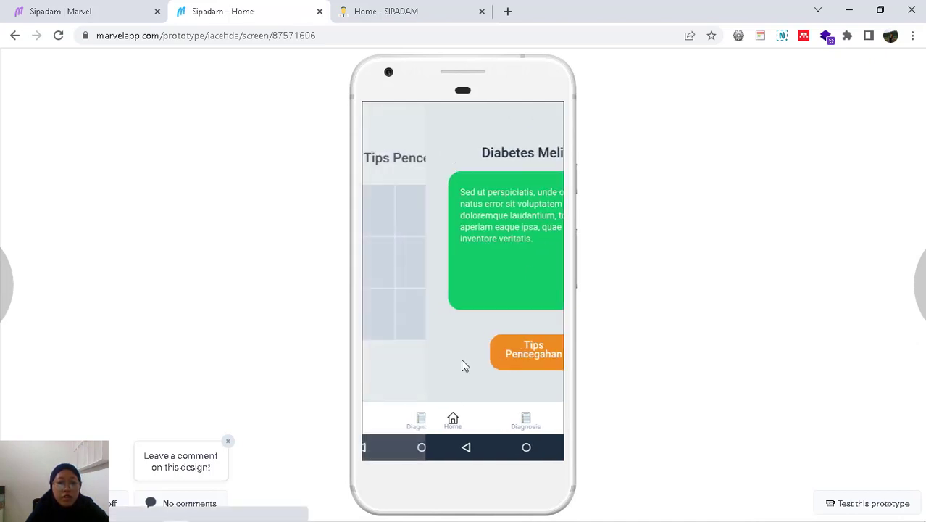
pyautogui.click(391, 419)
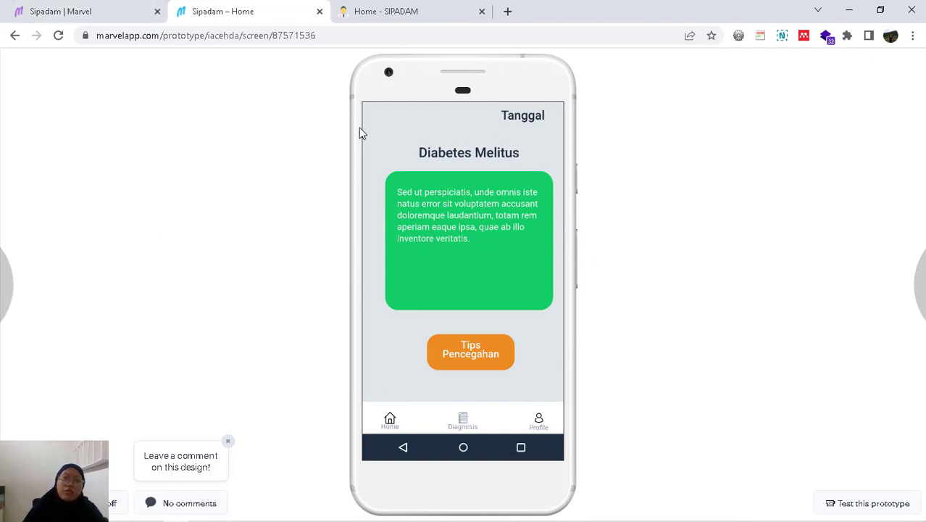
# - Browse the Download this project page, then close it to return to the Sipadam project
pyautogui.click(124, 8)
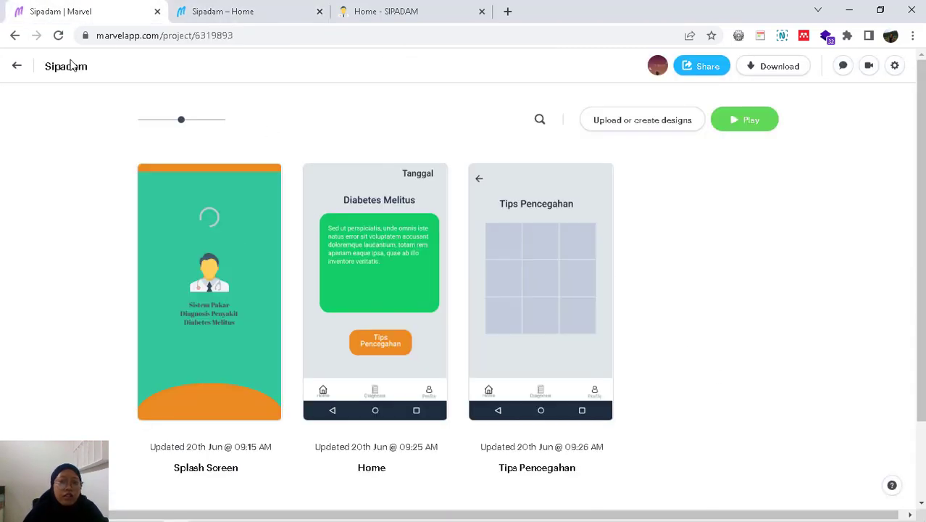
pyautogui.click(779, 67)
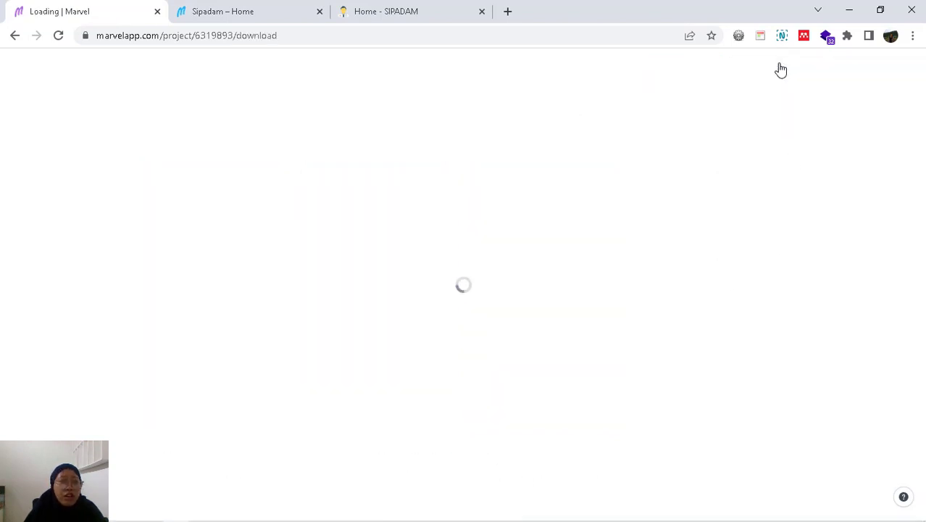
pyautogui.scroll(-1, 810, 232)
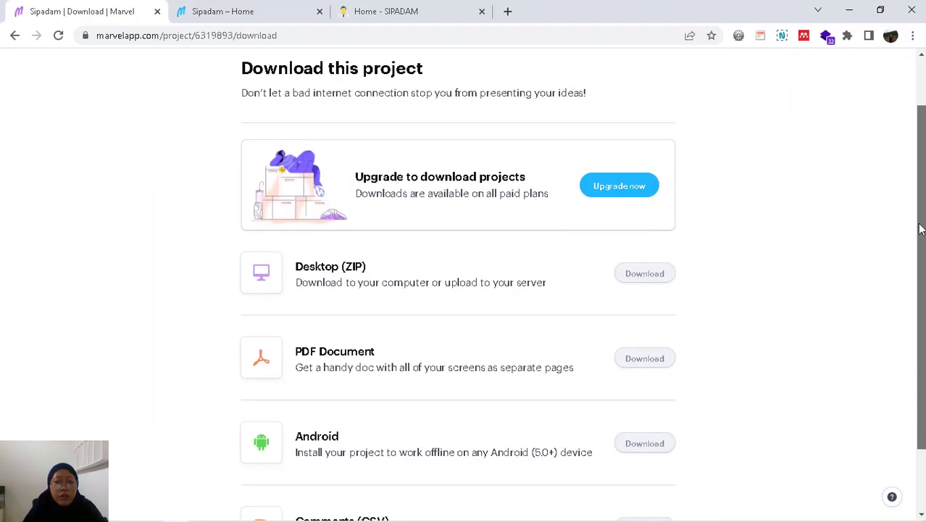
pyautogui.scroll(-1, 434, 251)
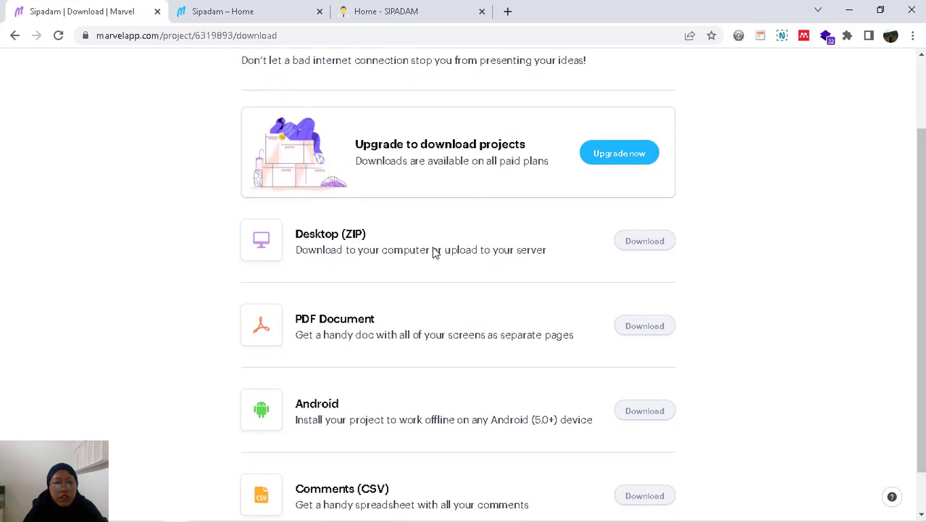
pyautogui.scroll(-1, 471, 380)
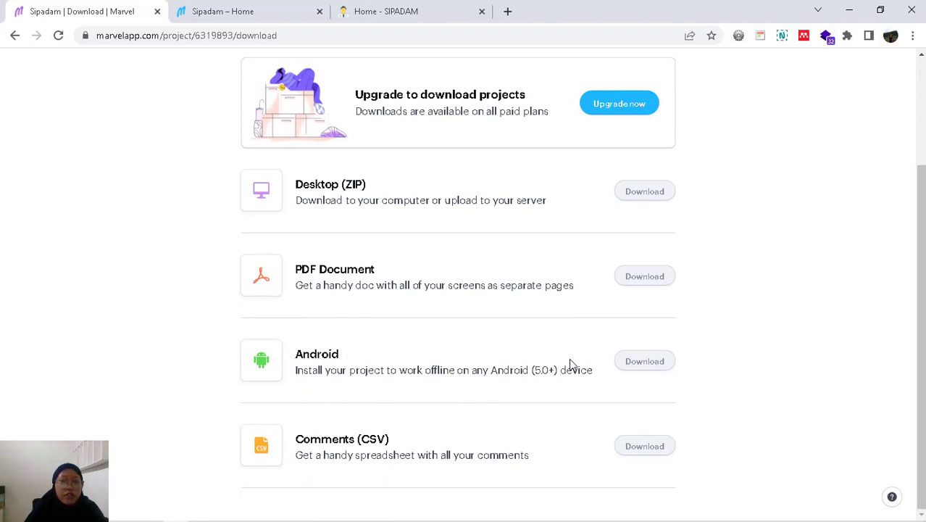
pyautogui.scroll(3, 425, 333)
pyautogui.click(872, 94)
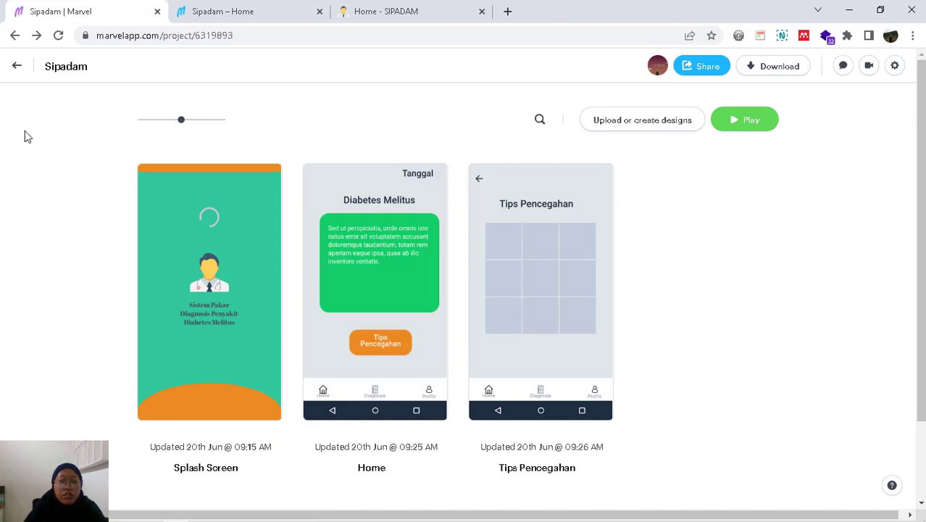
# - Go back to Projects, open the Whiteboard page, then the Team People page
pyautogui.click(17, 67)
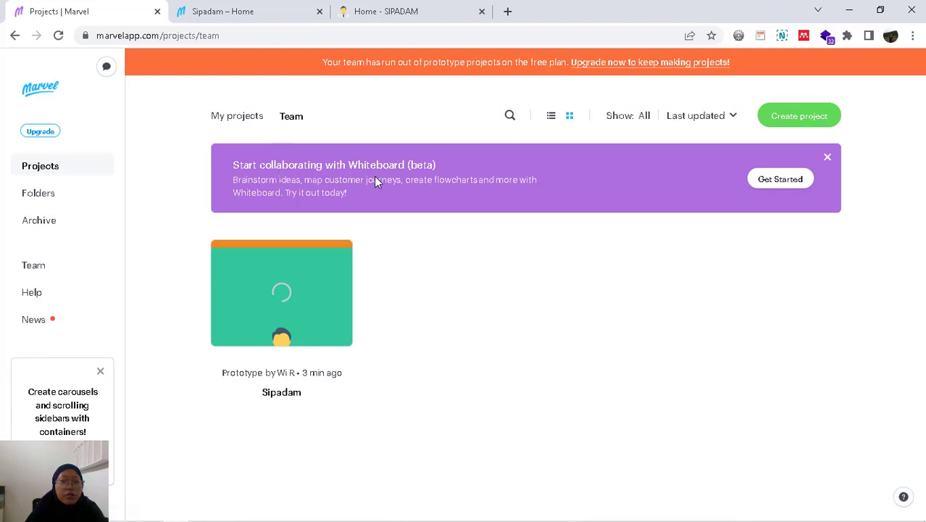
pyautogui.click(767, 183)
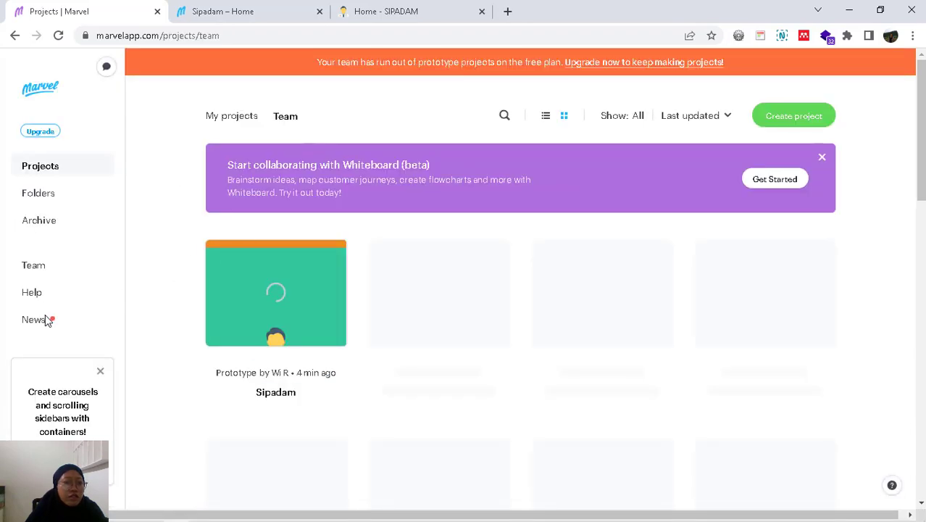
pyautogui.click(35, 265)
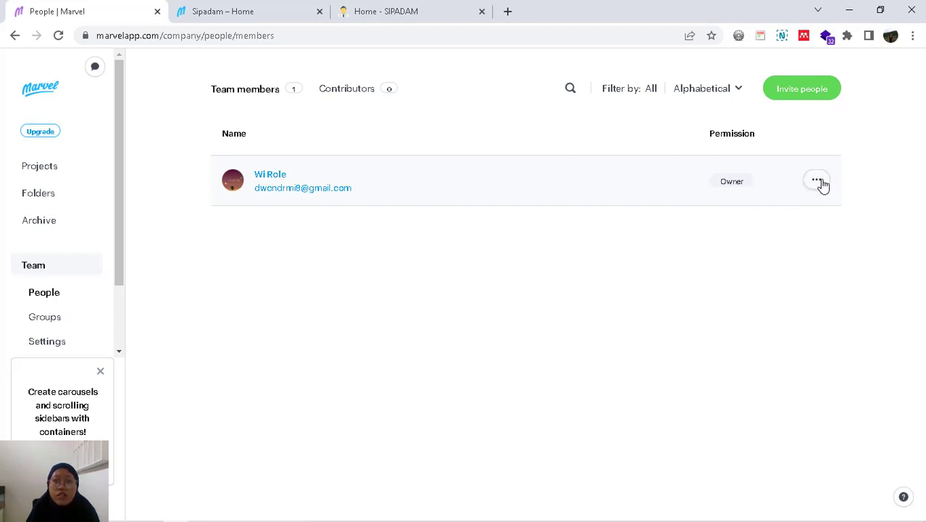
# - Look through the owner's menu and Invite people form, close it unsent, and go to Projects
pyautogui.click(819, 181)
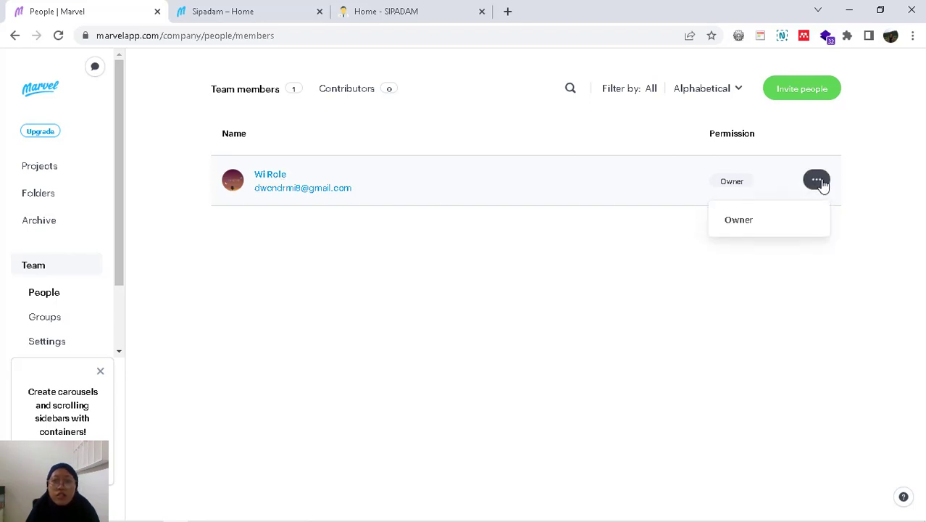
pyautogui.click(823, 95)
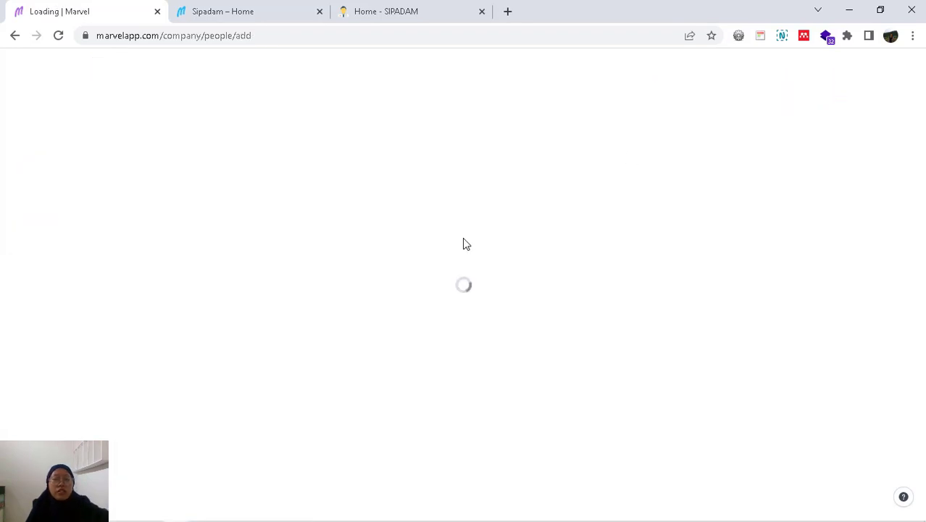
pyautogui.scroll(-3, 401, 295)
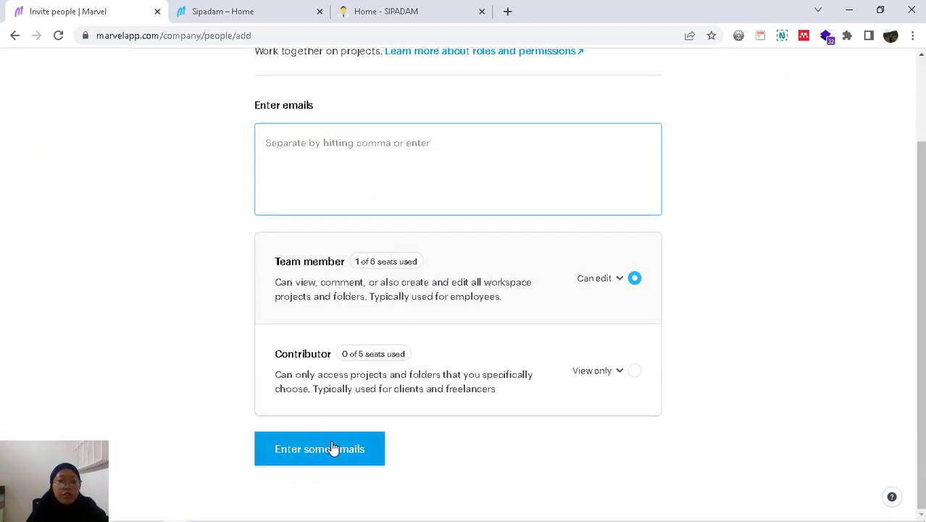
pyautogui.scroll(3, 352, 452)
pyautogui.scroll(-3, 358, 471)
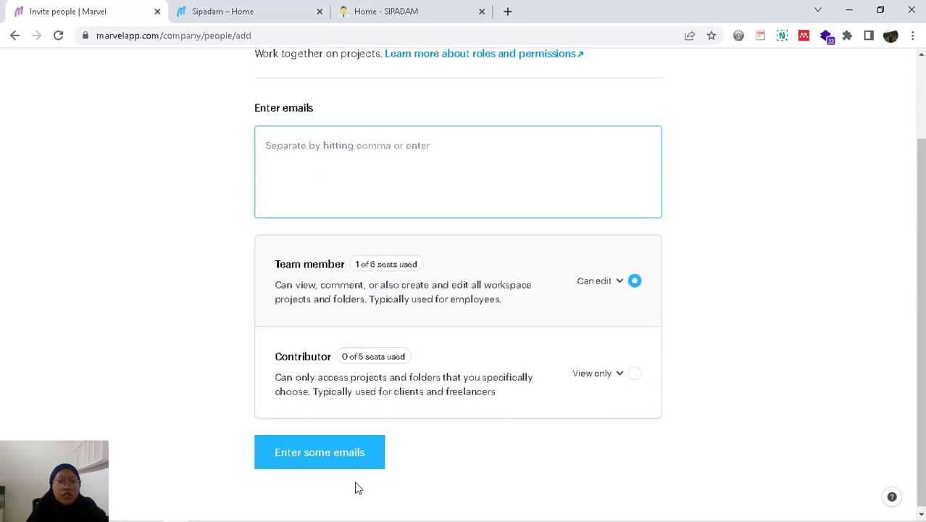
pyautogui.scroll(3, 359, 488)
pyautogui.click(878, 85)
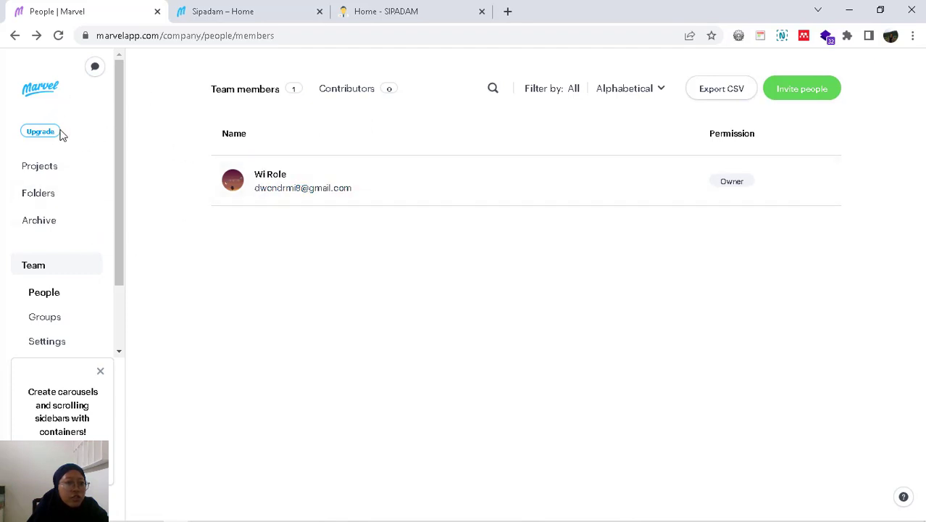
pyautogui.click(39, 167)
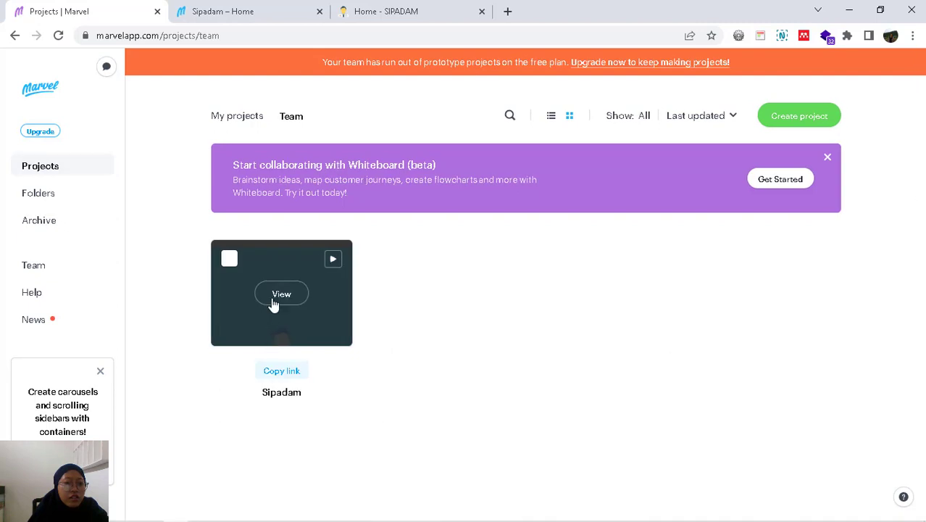
# - Open the Sipadam project and launch Handoff for the Tips Pencegahan screen in a new tab
pyautogui.click(281, 294)
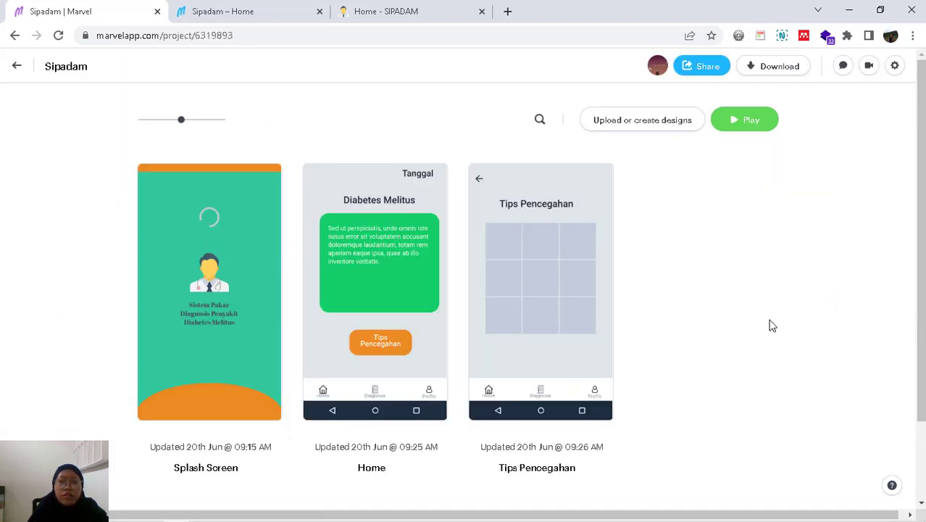
pyautogui.scroll(-2, 769, 322)
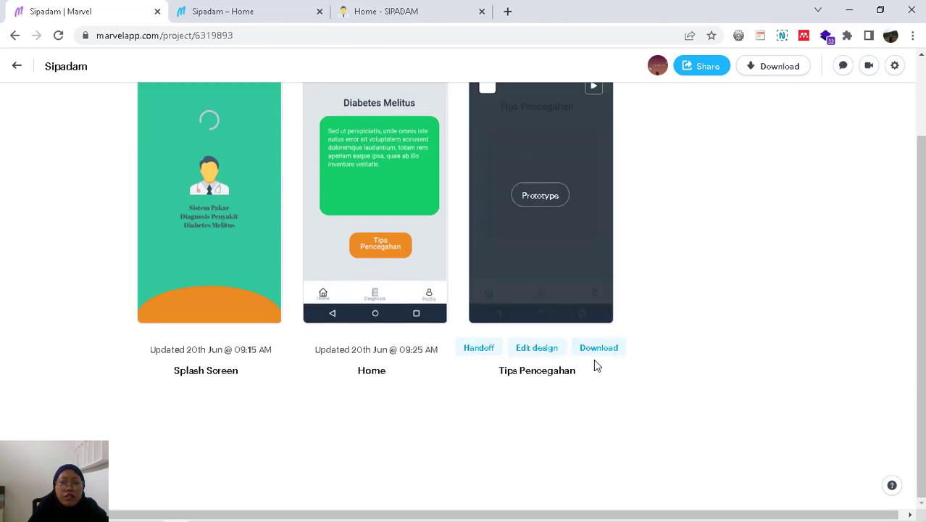
pyautogui.scroll(2, 593, 359)
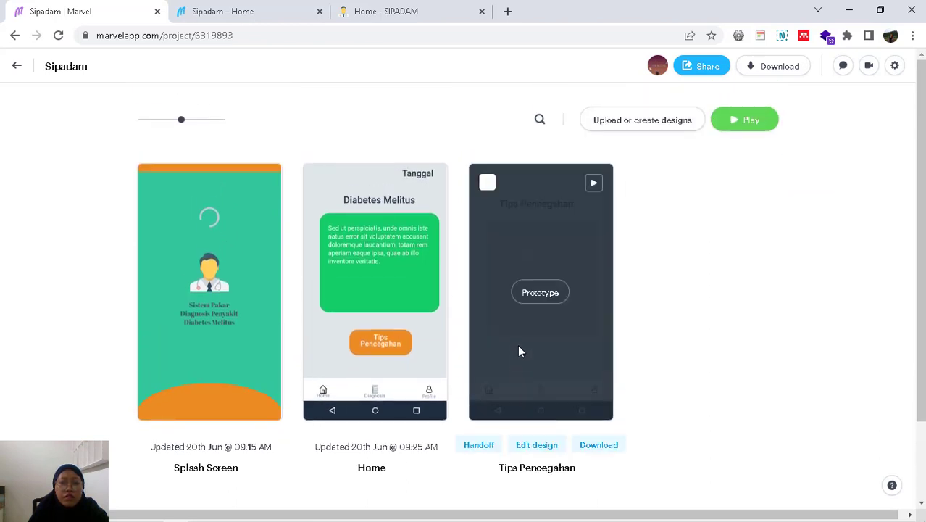
pyautogui.click(478, 445)
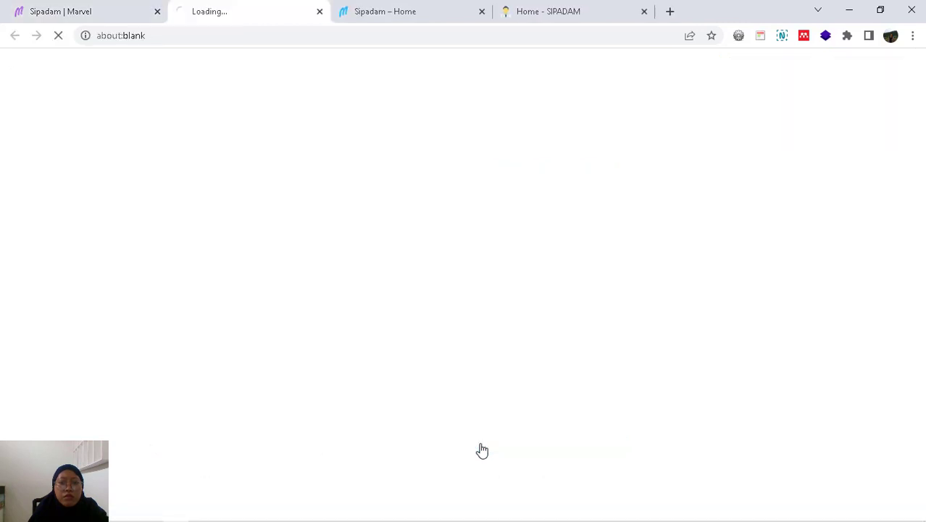
pyautogui.click(80, 6)
pyautogui.moveTo(209, 291)
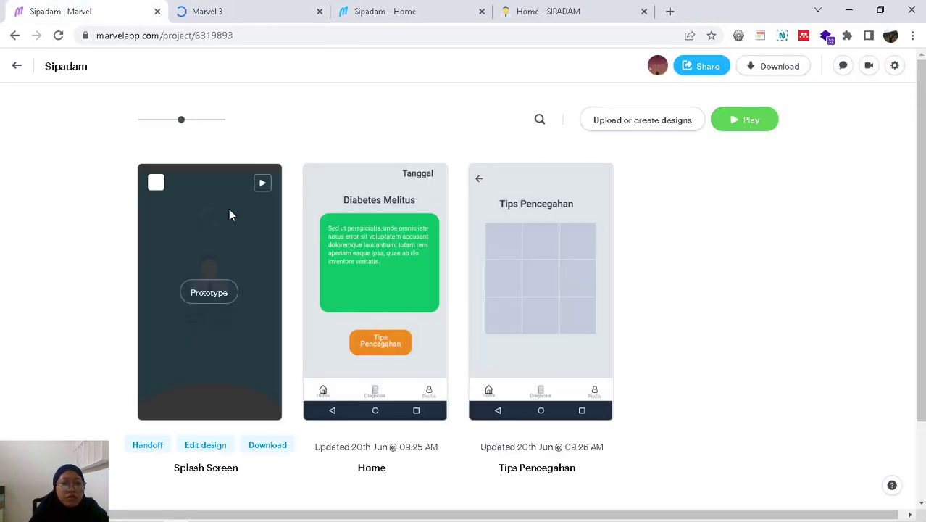
pyautogui.click(261, 8)
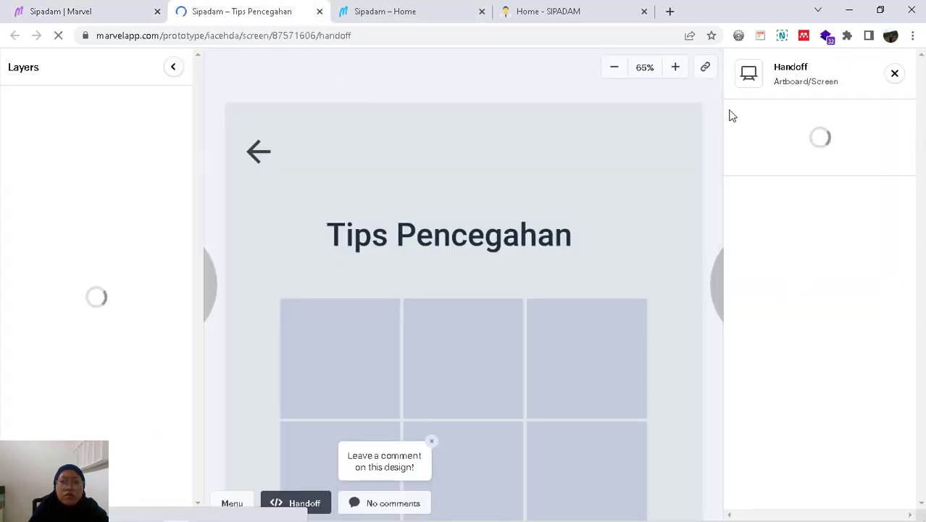
# - Return to the Tips Pencegahan handoff view and zoom the design out to 55%
pyautogui.click(83, 5)
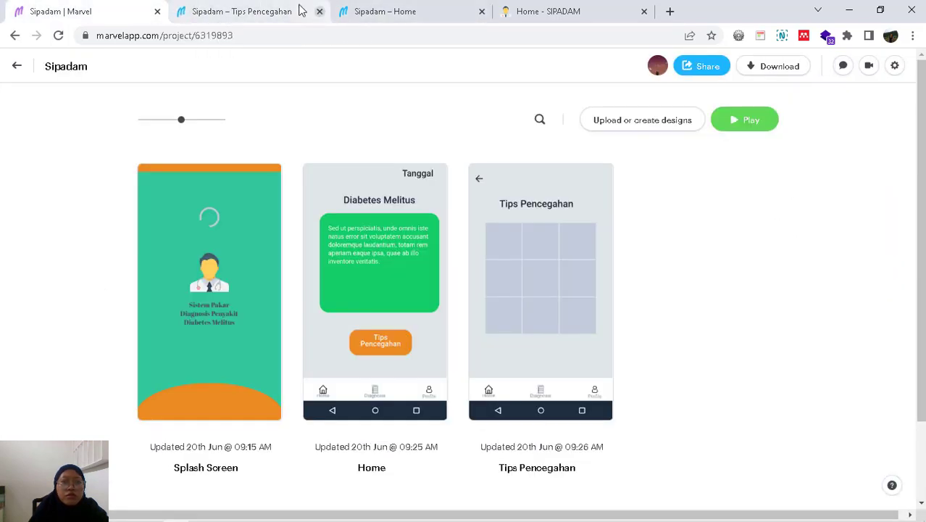
pyautogui.click(279, 6)
pyautogui.scroll(-3, 666, 300)
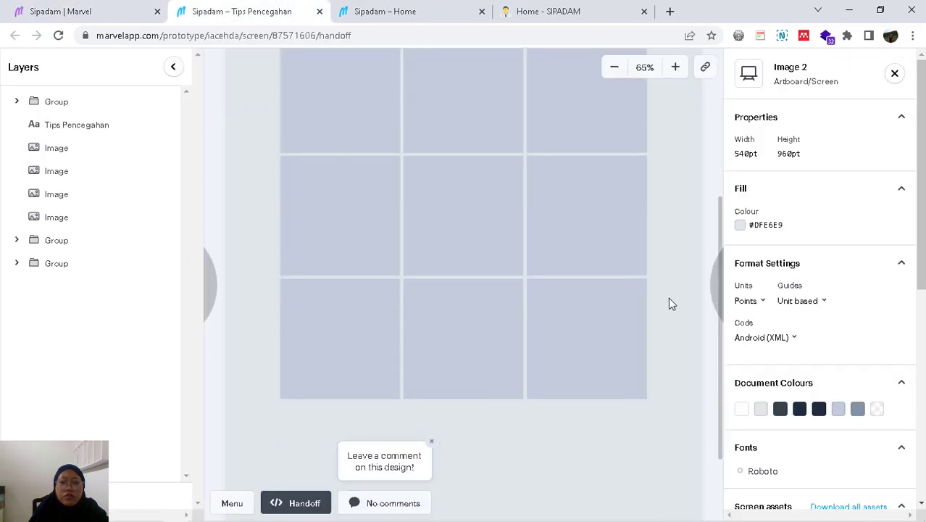
pyautogui.scroll(-2, 667, 297)
pyautogui.scroll(5, 668, 295)
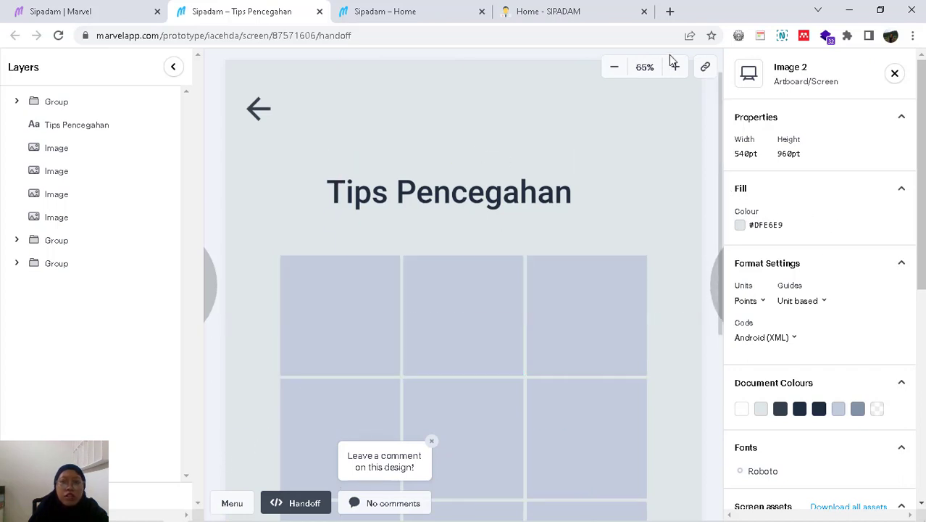
pyautogui.click(616, 69)
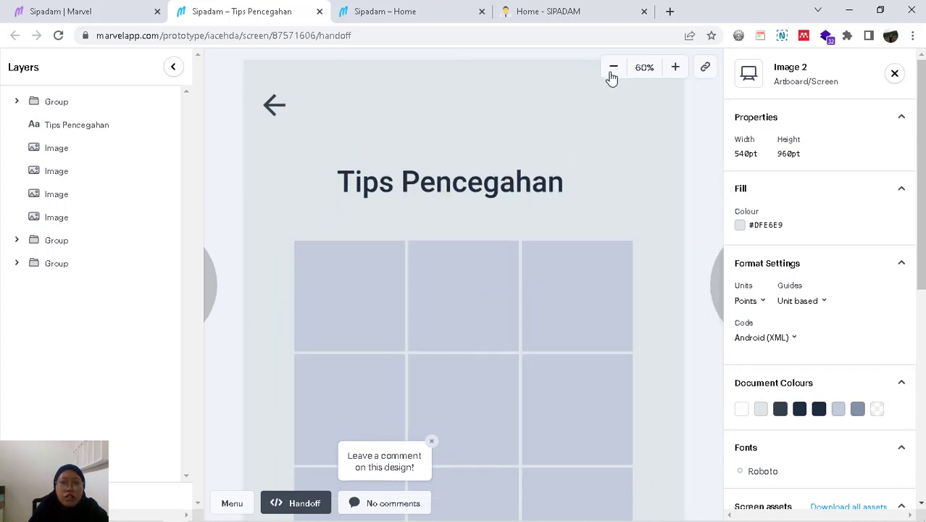
pyautogui.click(612, 69)
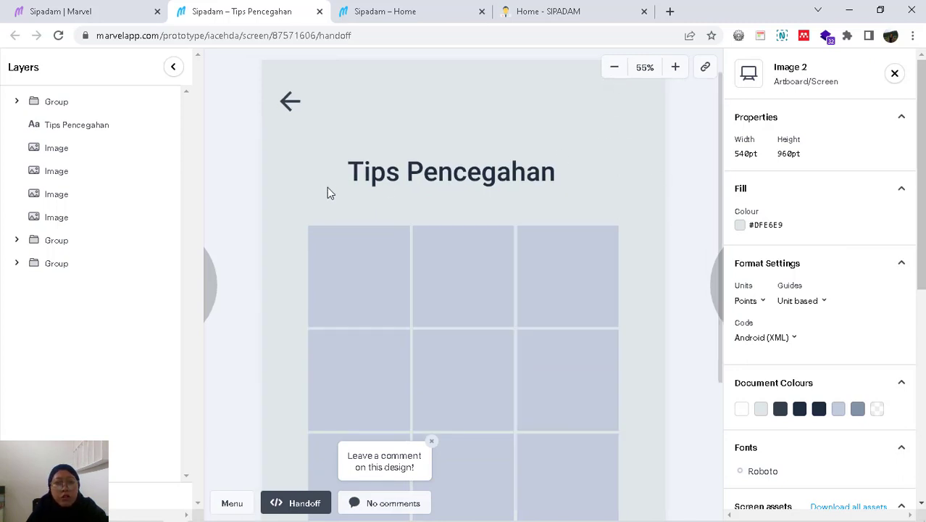
# - Inspect the Tips Pencegahan title's text properties and Android (XML) code, then close Handoff
pyautogui.click(483, 187)
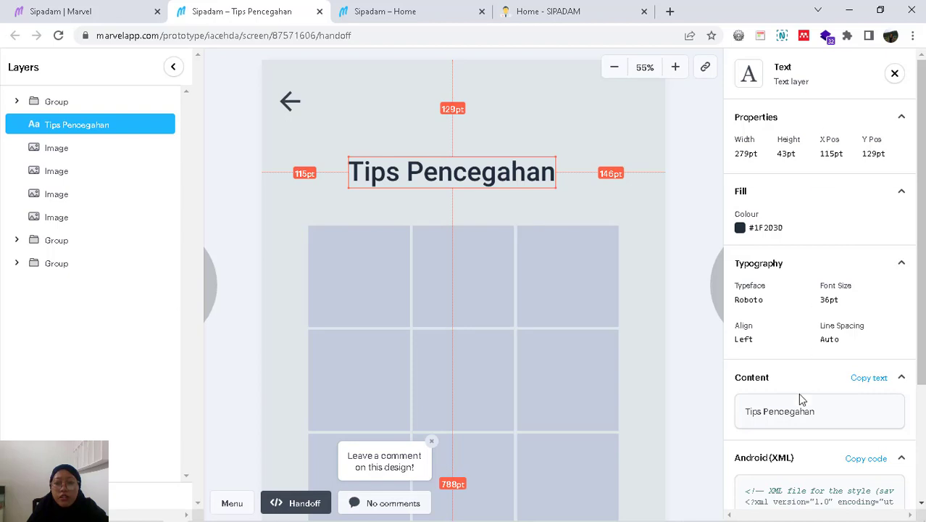
pyautogui.scroll(-2, 795, 447)
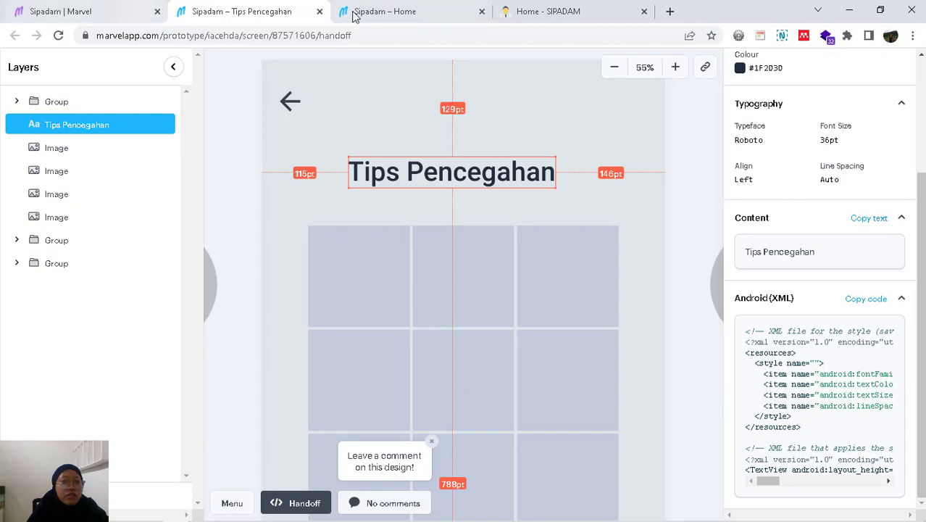
pyautogui.click(318, 11)
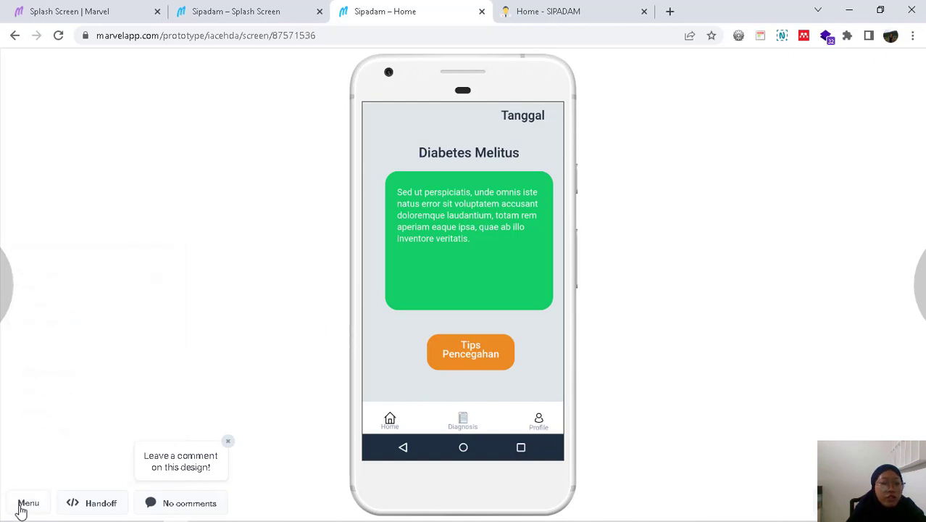
pyautogui.moveTo(232, 503)
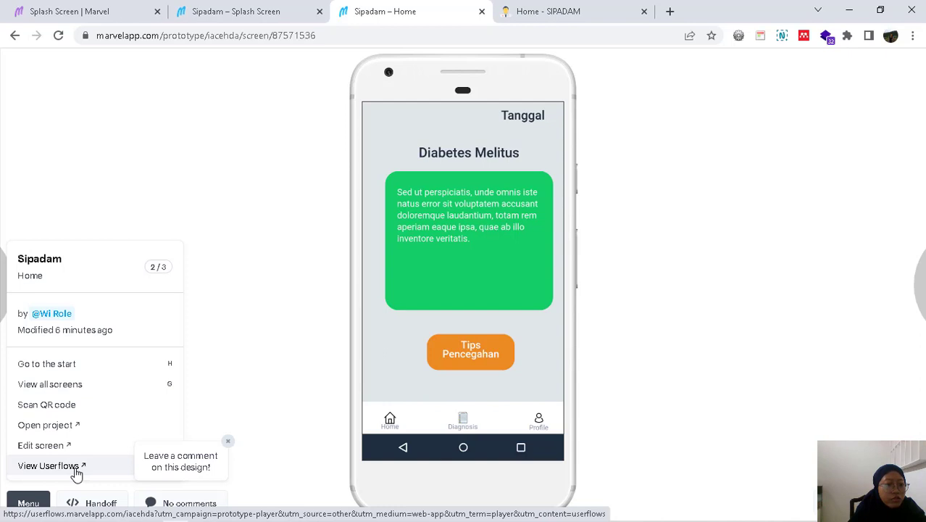
pyautogui.click(77, 474)
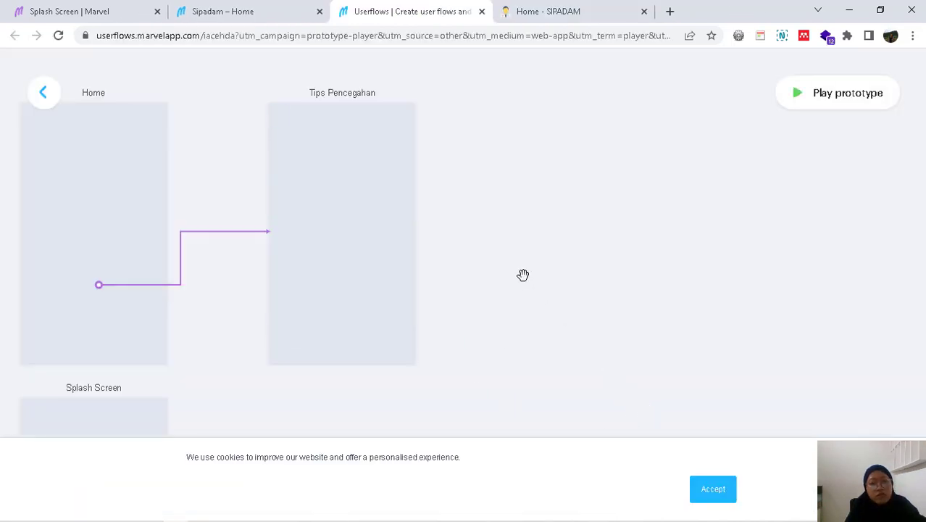
pyautogui.scroll(-3, 543, 333)
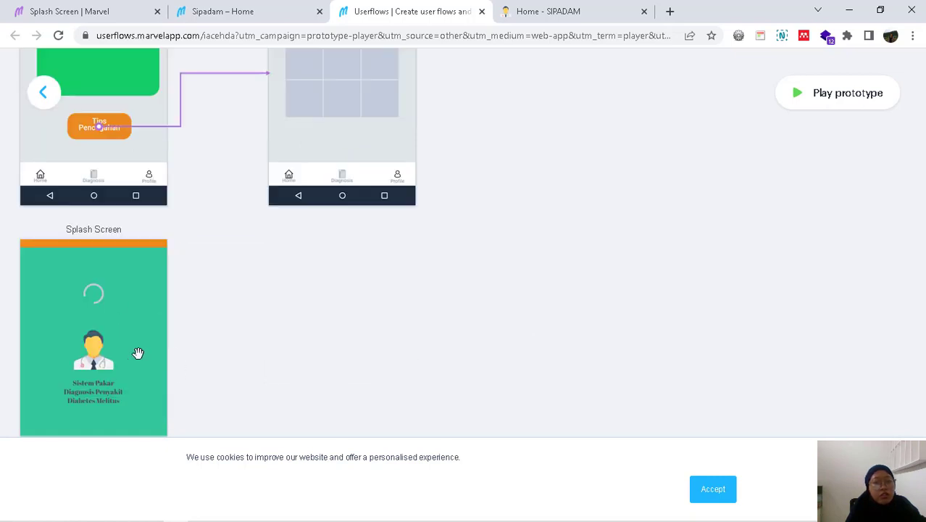
pyautogui.scroll(3, 177, 315)
pyautogui.click(130, 293)
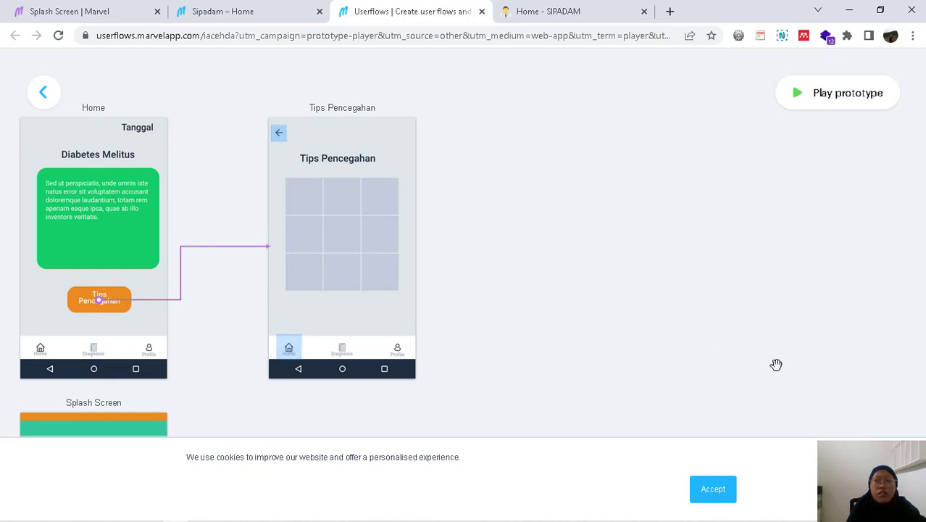
pyautogui.click(42, 92)
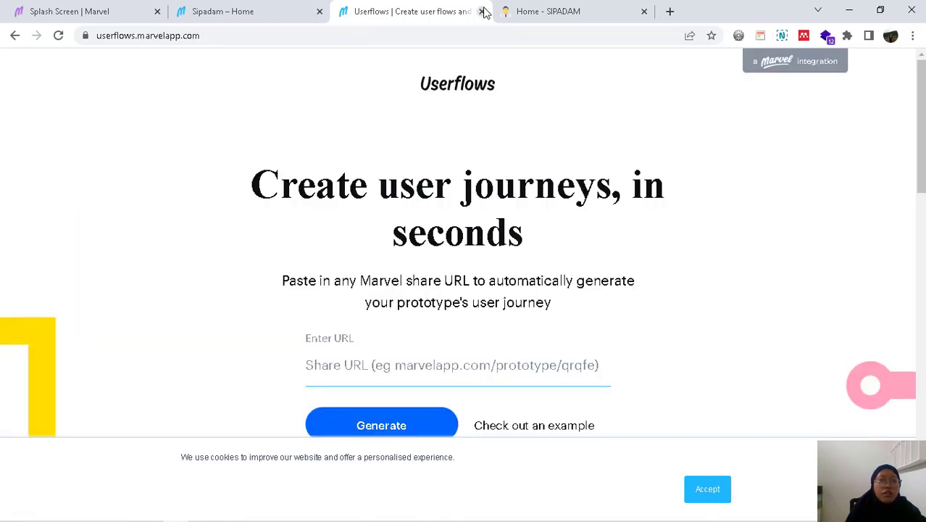
pyautogui.click(482, 12)
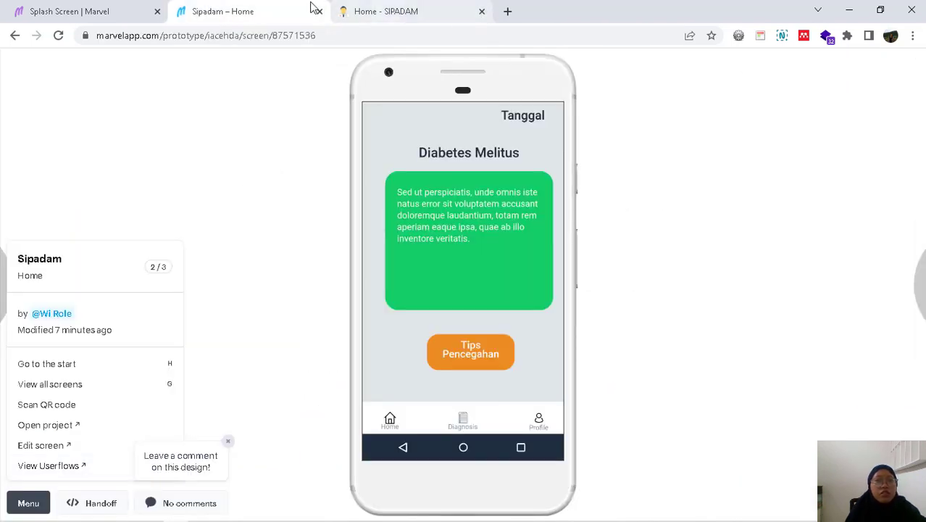